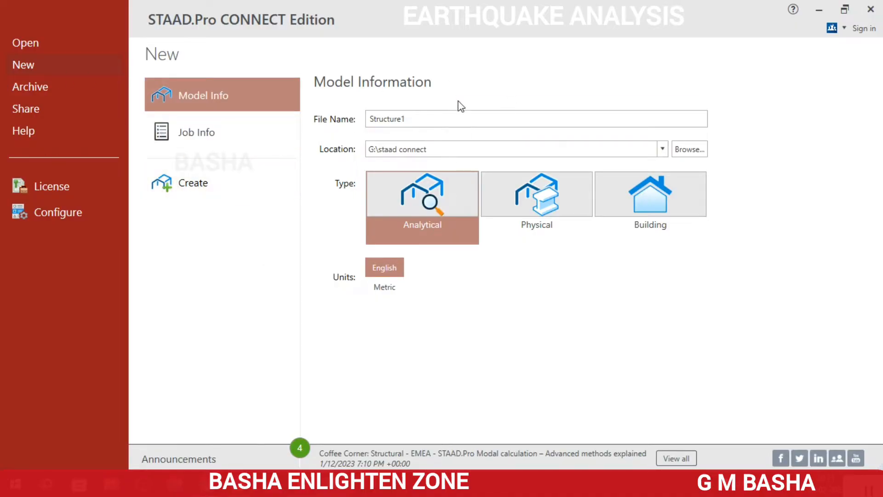
Create a new analytical model named EQA with metric units.
double_click(382, 118)
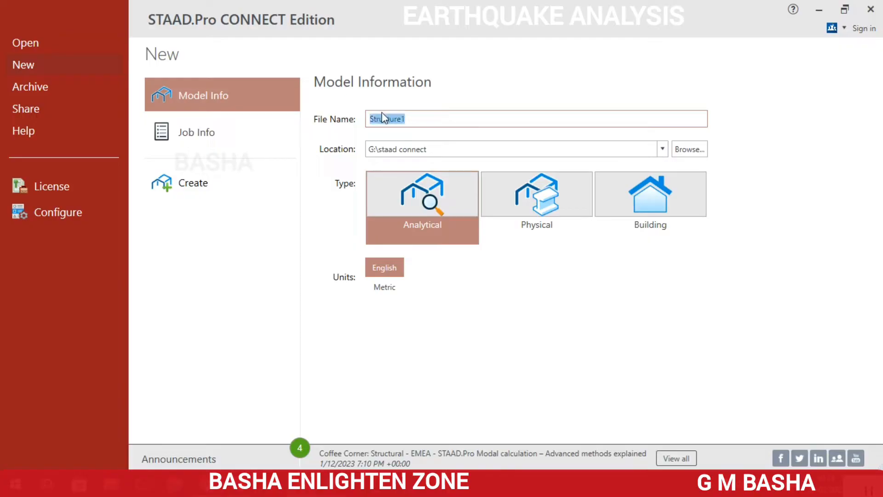
type("EQA")
left_click(387, 287)
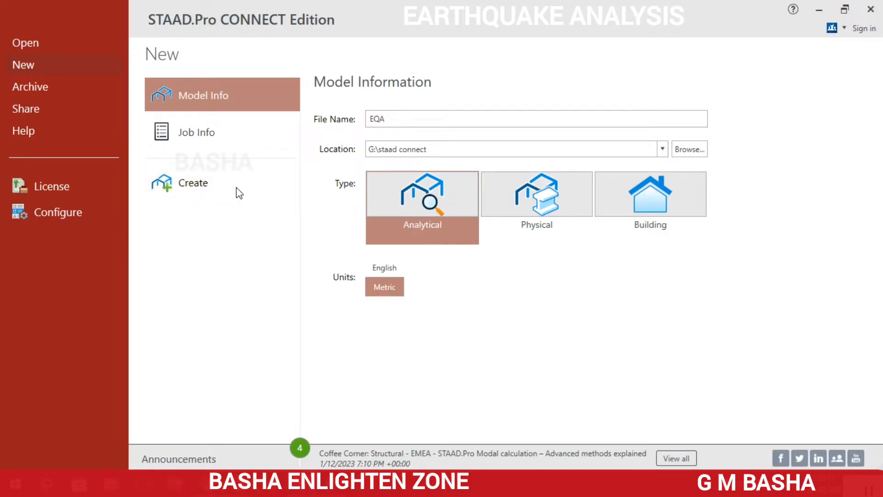
left_click(187, 184)
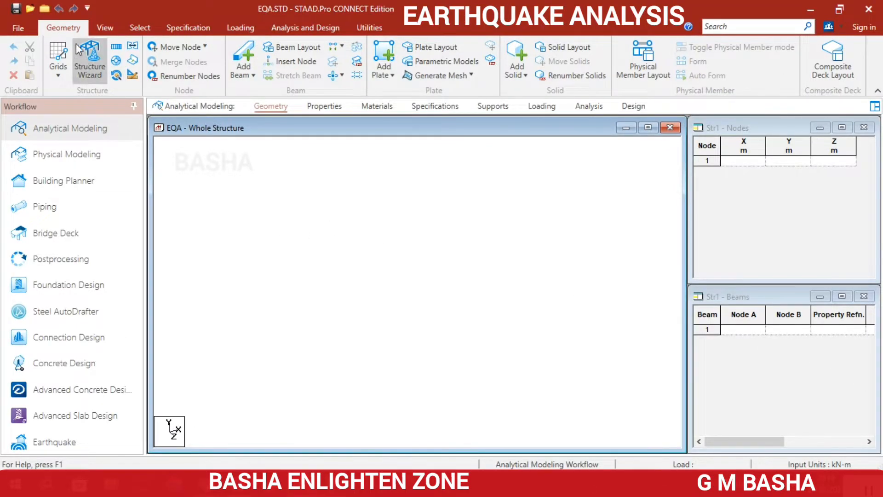
Open the Structure Wizard, set its length unit to meters and choose the Frame Models type.
left_click(85, 56)
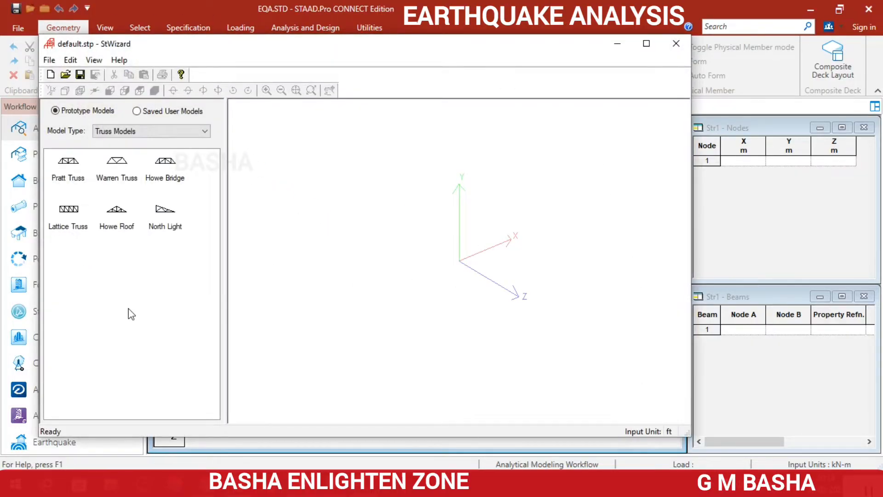
left_click(51, 60)
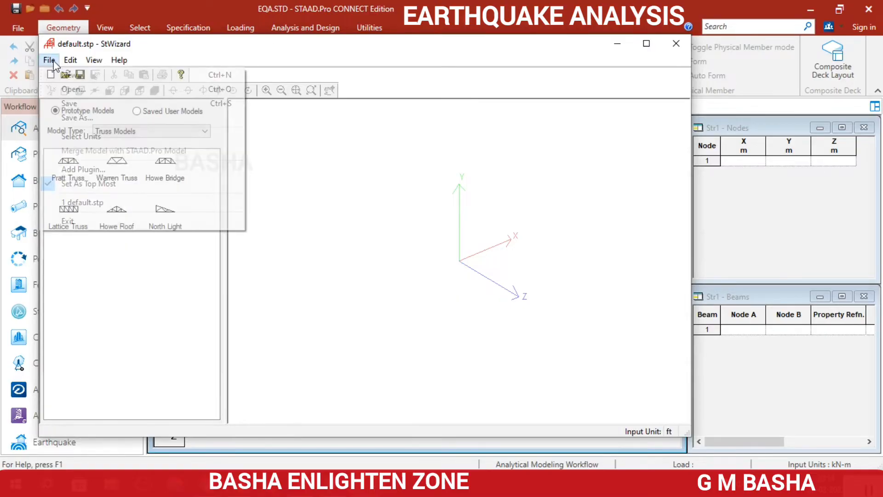
left_click(76, 136)
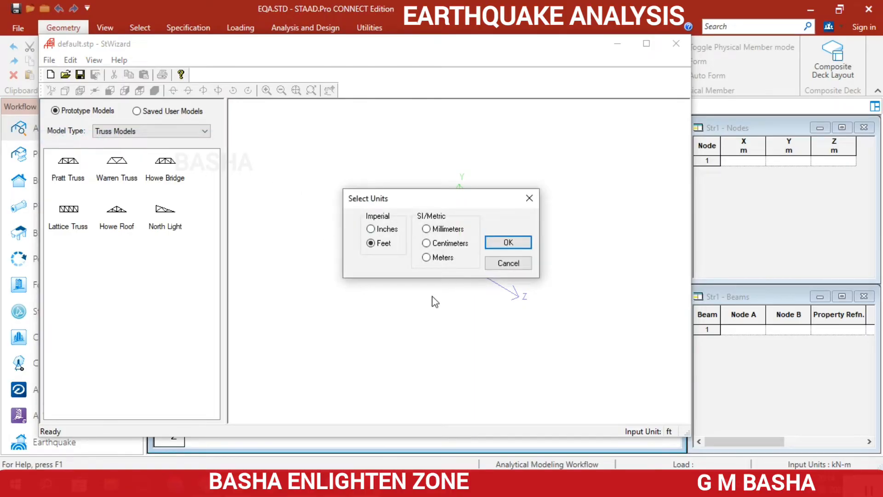
left_click(426, 257)
left_click(503, 244)
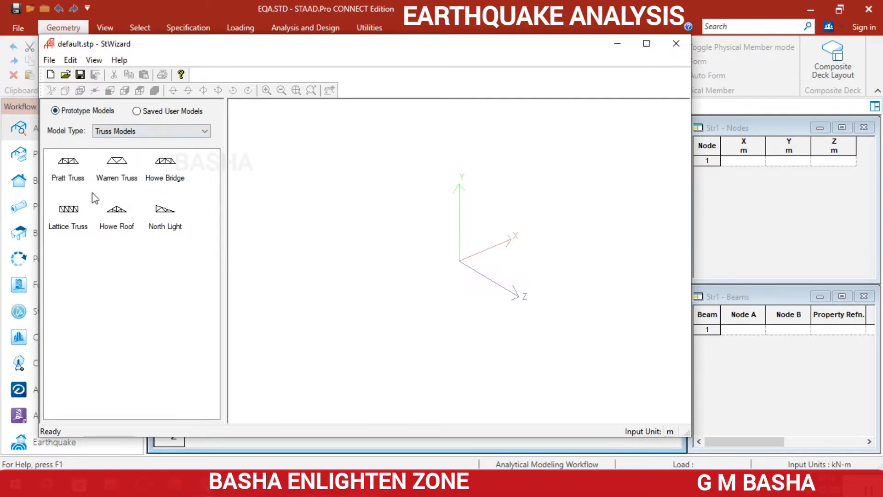
left_click(205, 131)
left_click(177, 151)
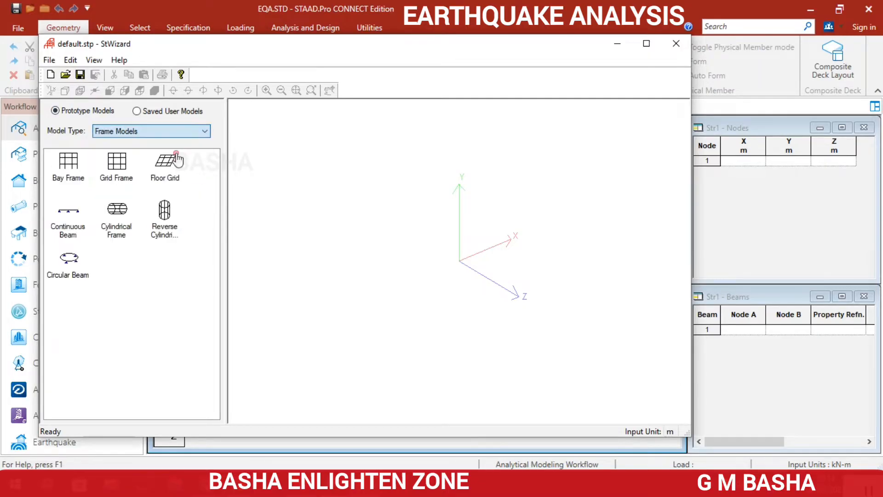
Generate a bay frame 12 m long, 15 m high and 12 m wide with 4, 5 and 4 bays respectively.
left_click(177, 160)
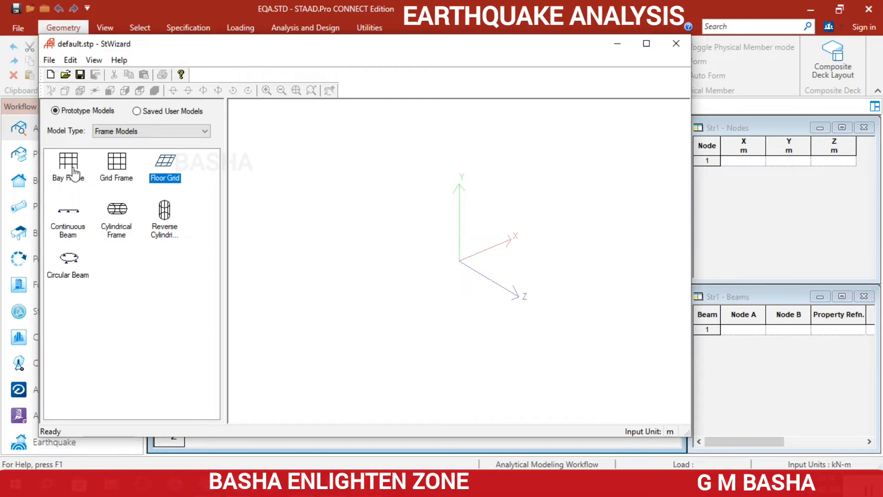
left_click(74, 172)
double_click(72, 169)
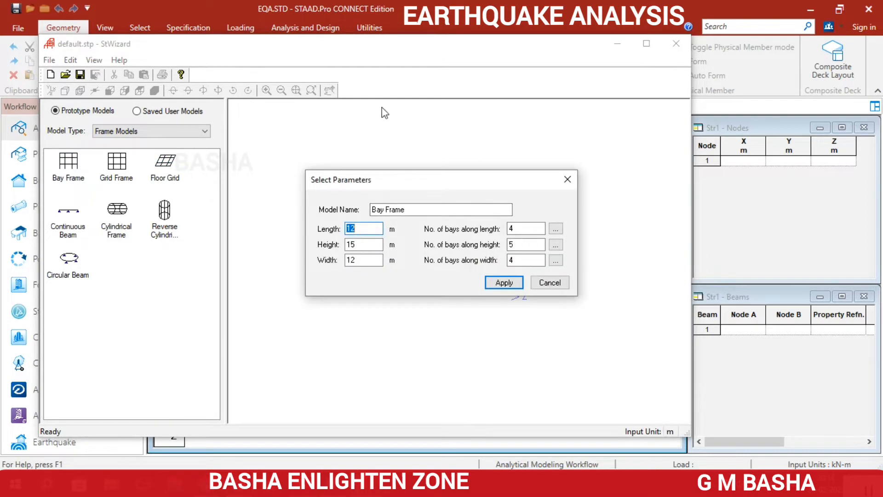
left_click(494, 283)
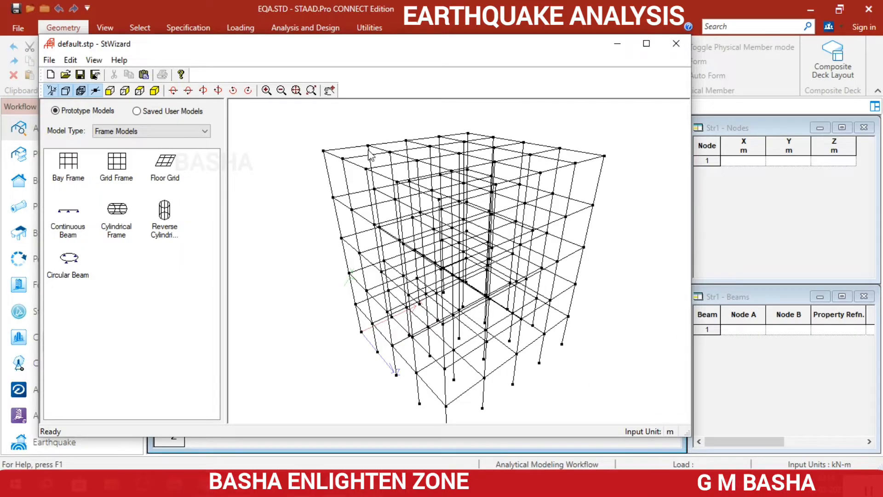
left_click_drag(391, 157, 400, 205)
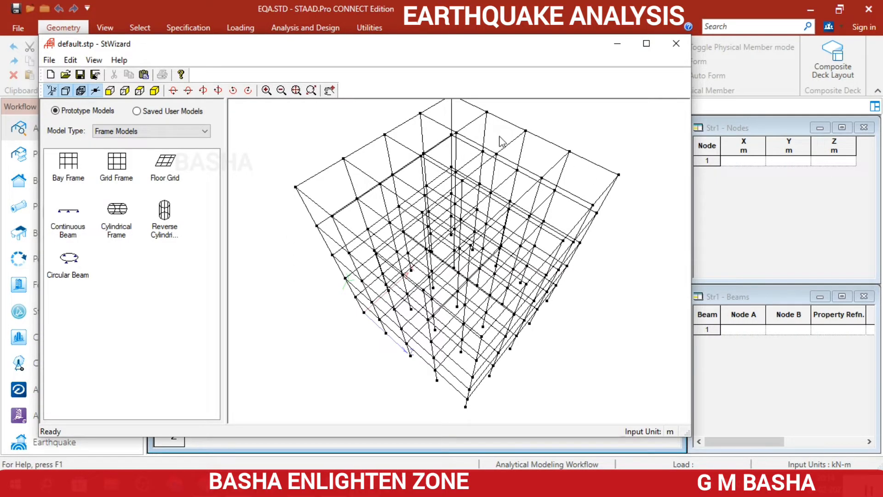
scroll(434, 161, "down", 4)
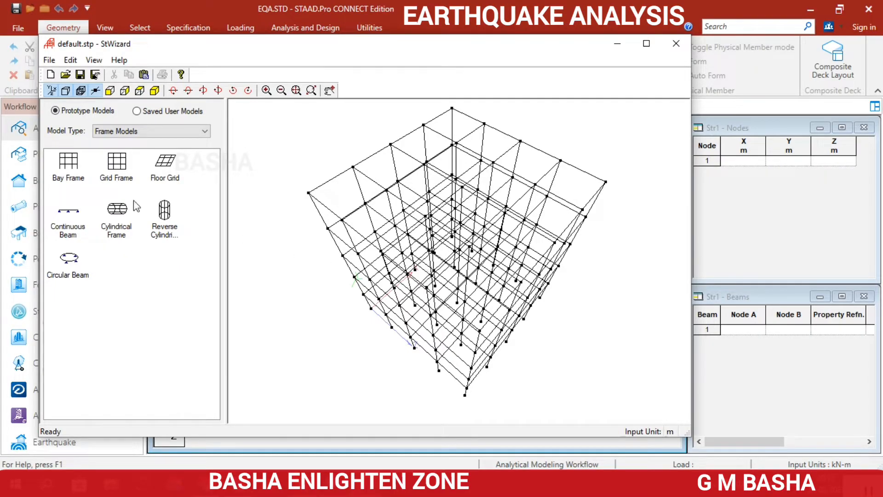
Regenerate the bay frame with a height of 3 m and 1 bay along the height.
double_click(65, 163)
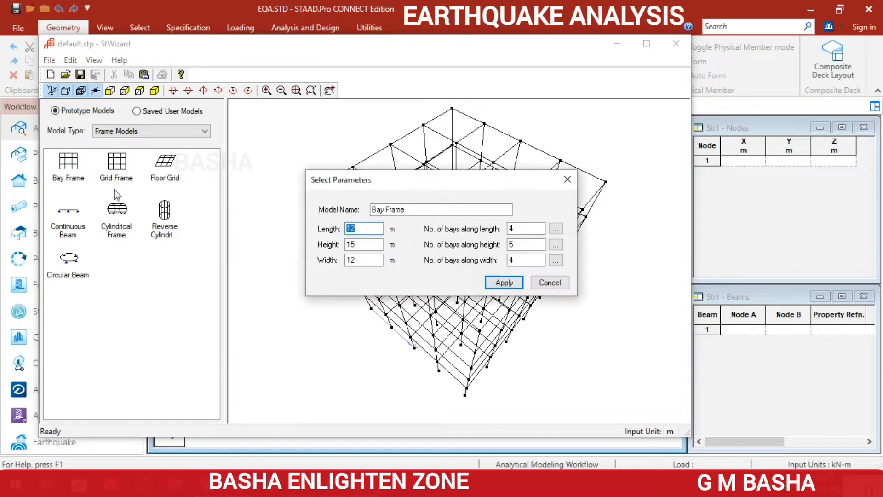
double_click(348, 243)
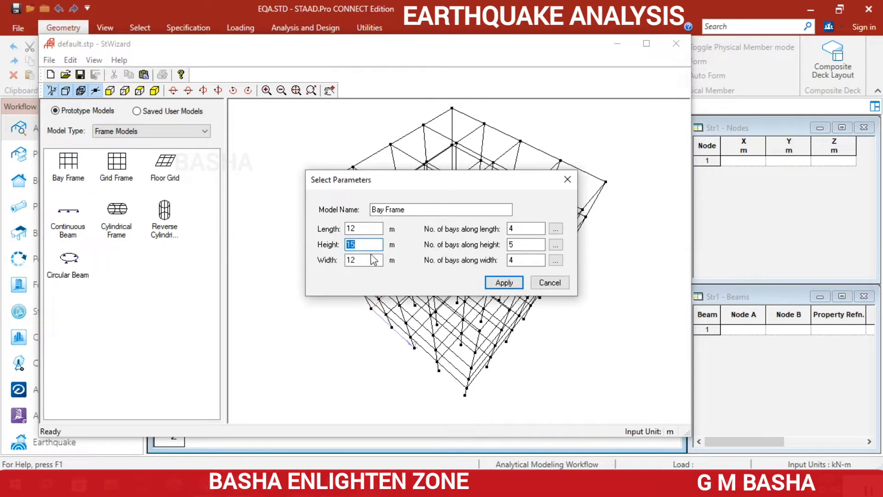
type("3")
double_click(511, 244)
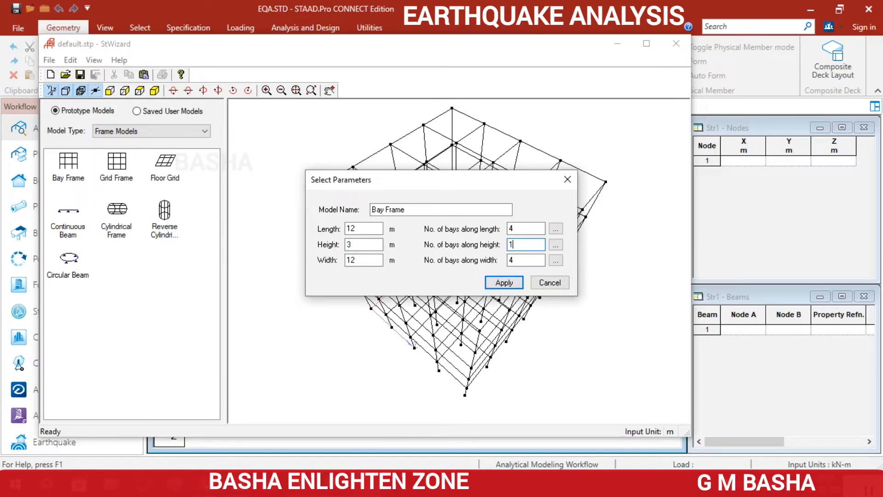
type("1")
left_click(504, 283)
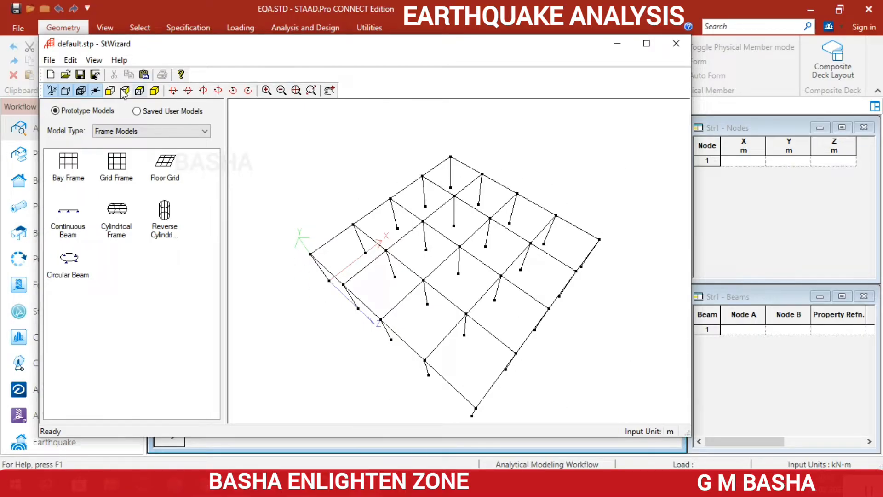
Transfer the bay frame prototype into the EQA structure at X, Y and Z offsets of 0 m.
left_click(145, 78)
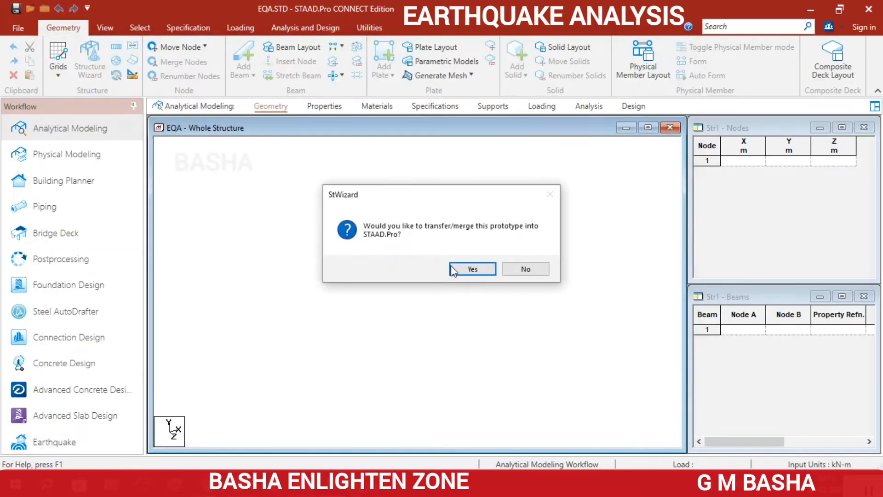
left_click(469, 269)
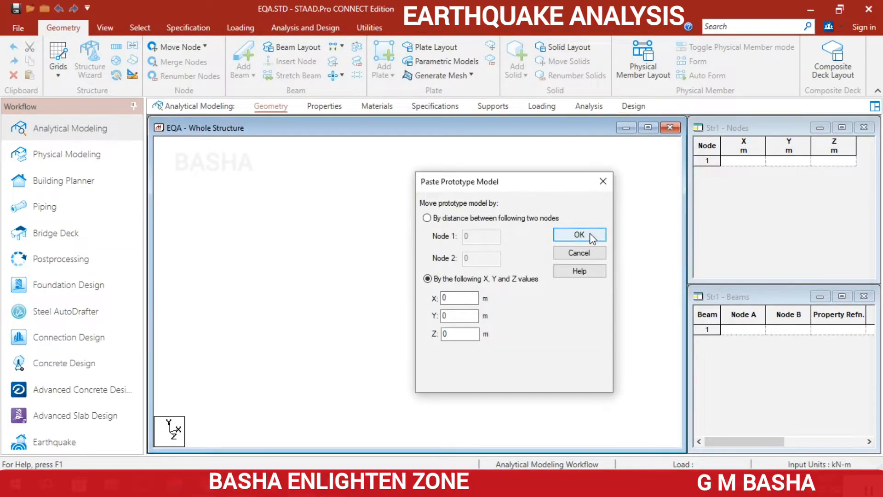
left_click(590, 233)
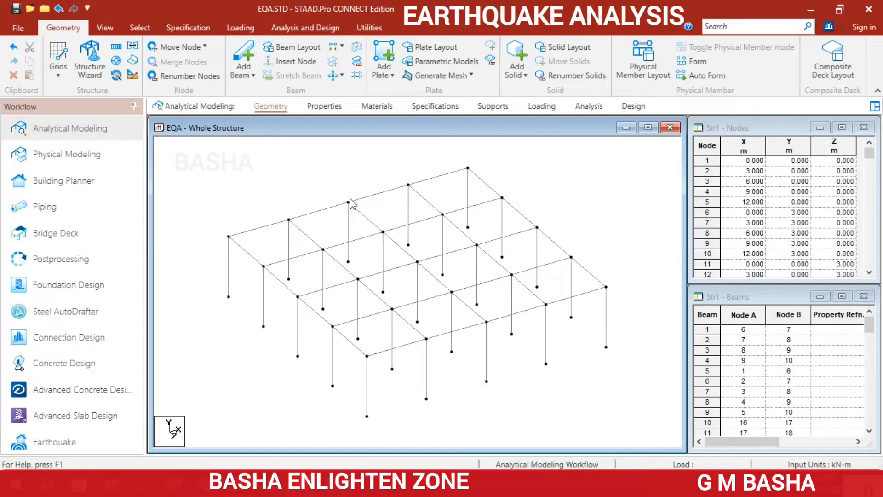
scroll(572, 260, "down", 2)
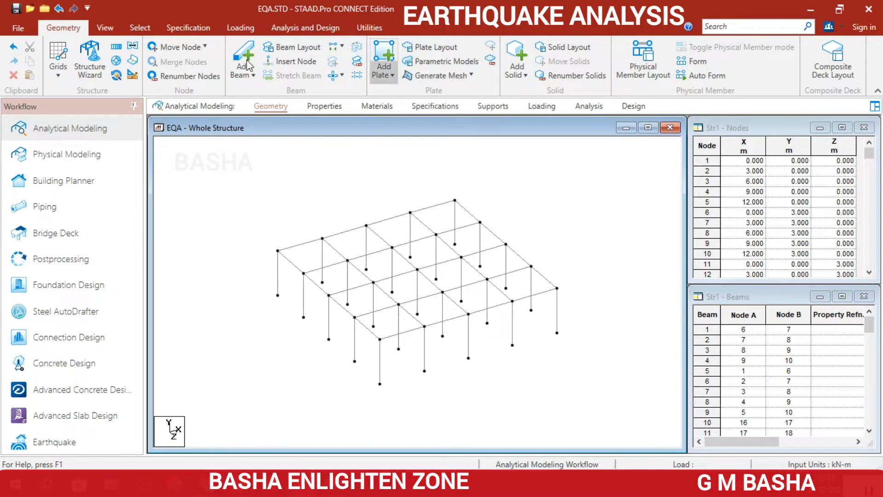
Outline a mesh region with Create Mesh through the four outer corner nodes of the frame's roof level.
left_click(449, 84)
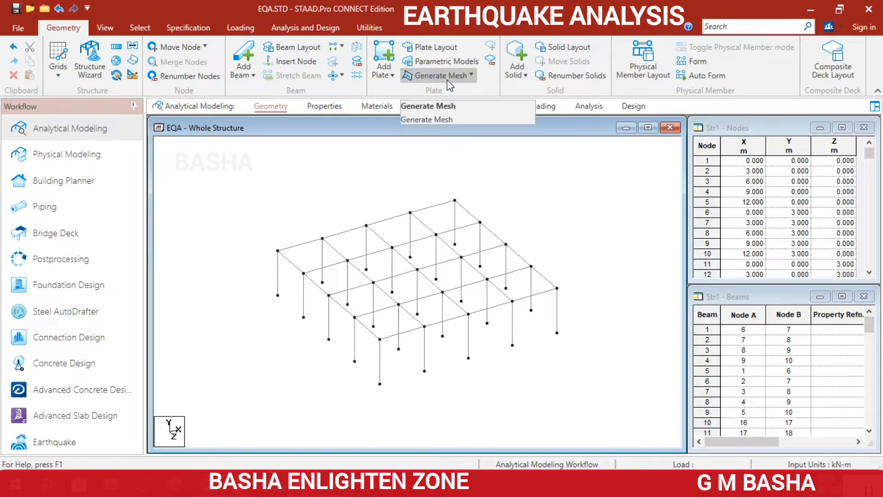
left_click(450, 84)
left_click(449, 81)
left_click(447, 78)
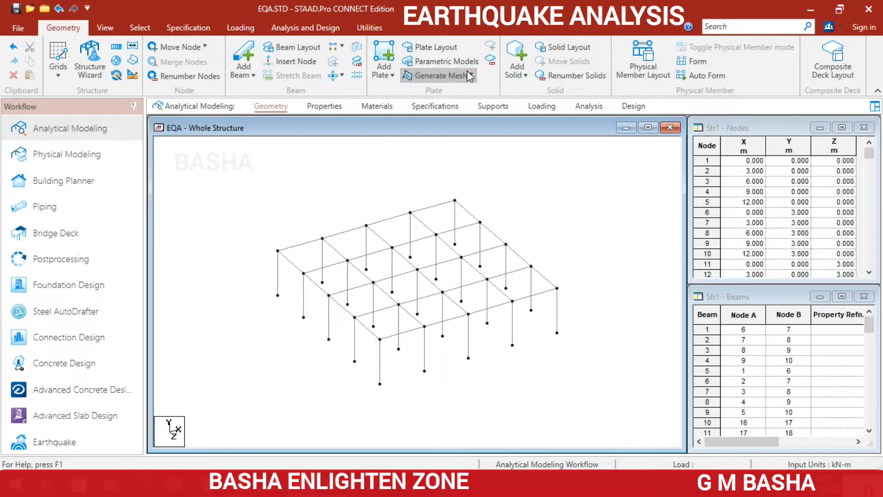
left_click(445, 76)
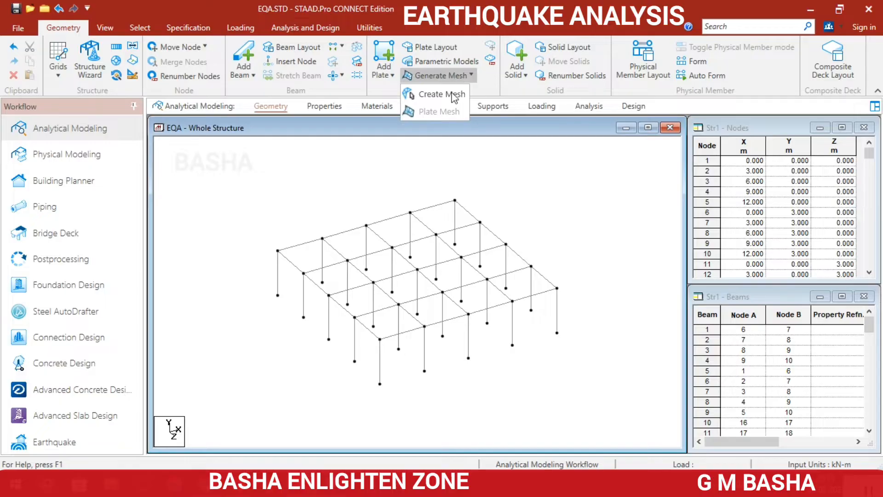
left_click(454, 96)
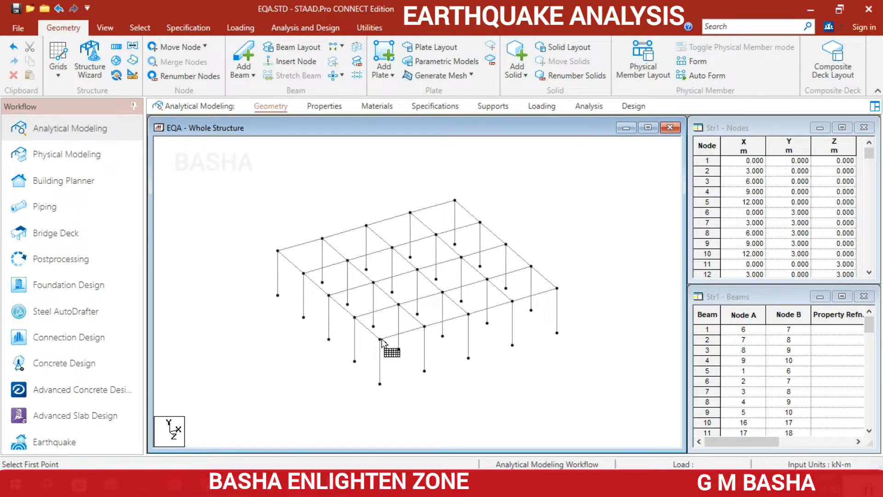
left_click(381, 339)
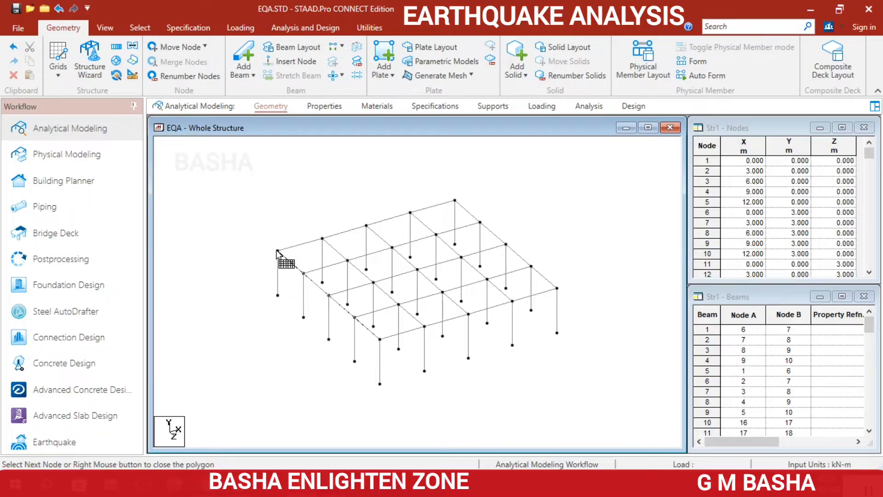
left_click(277, 250)
left_click(454, 201)
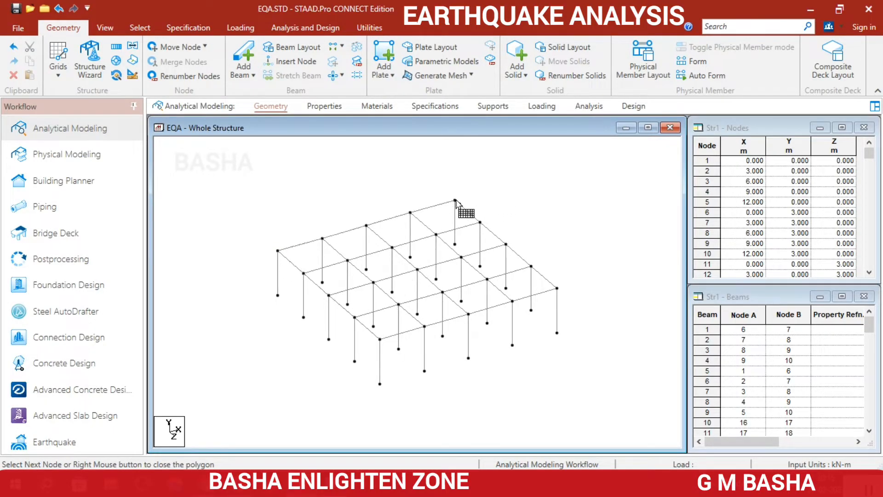
left_click(557, 289)
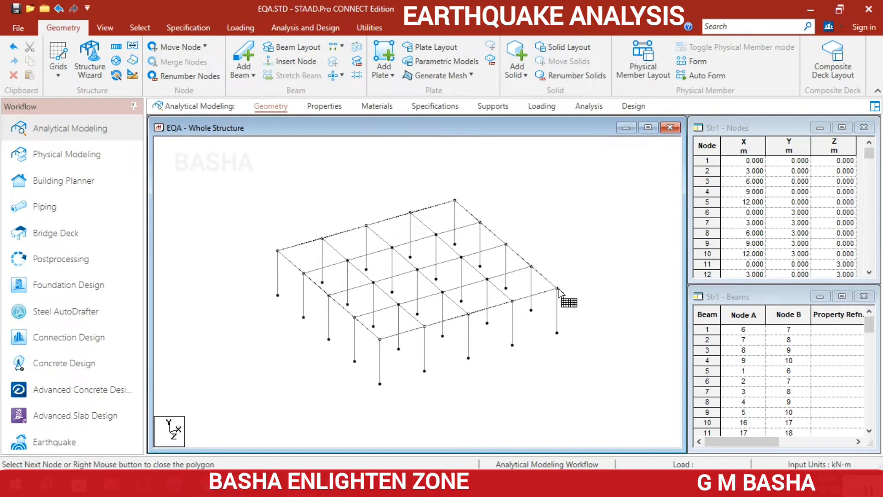
left_click(380, 340)
right_click(380, 340)
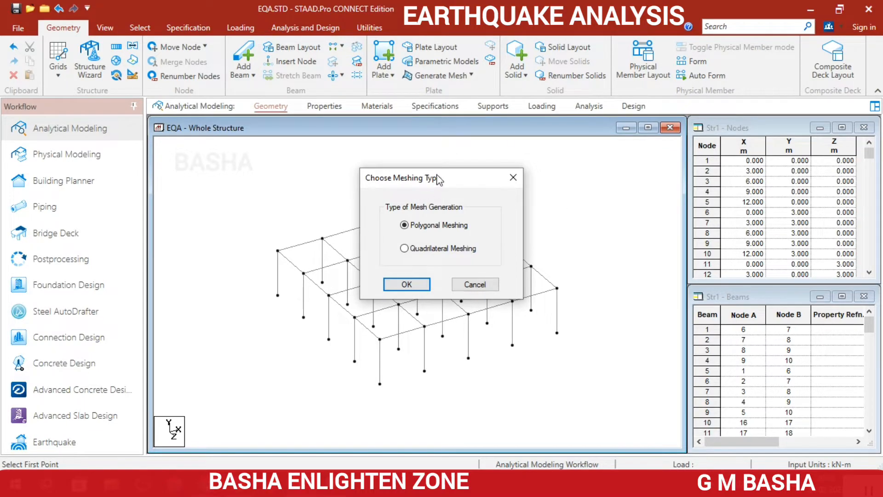
Choose quadrilateral meshing for the region outlined at the frame's roof level.
left_click_drag(437, 179, 667, 119)
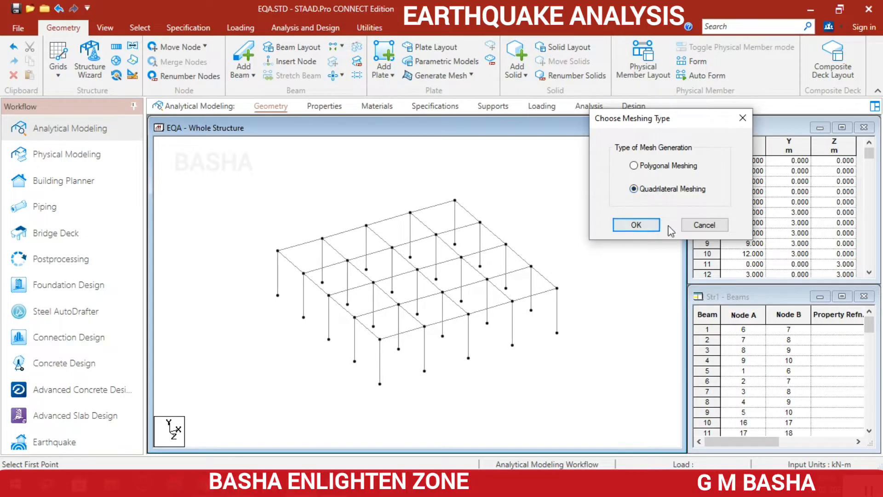
left_click(633, 227)
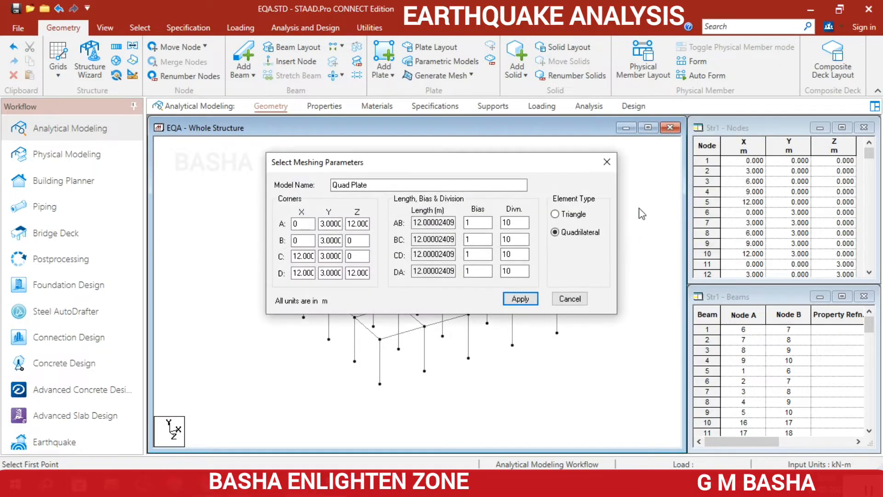
left_click_drag(516, 167, 769, 54)
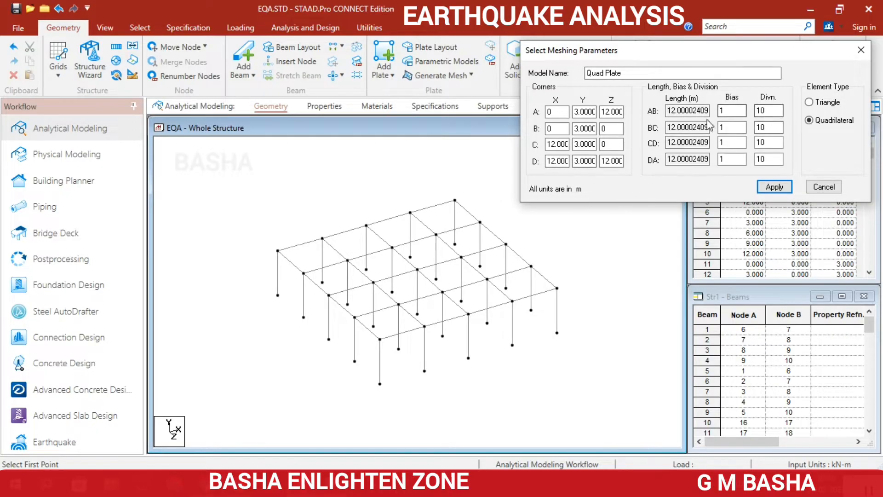
Generate the roof mesh from quadrilateral elements with 4 divisions on each of the sides AB, BC, CD and DA.
left_click(551, 111)
left_click_drag(775, 113, 744, 105)
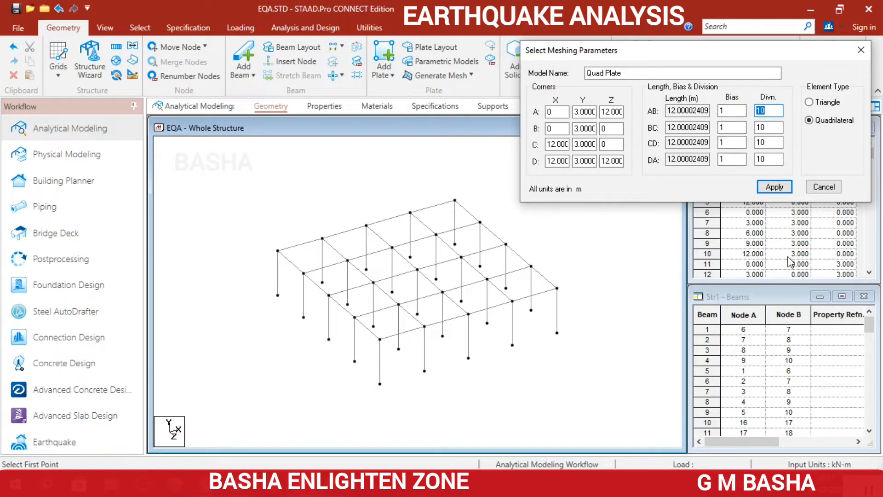
type("4")
key("Tab")
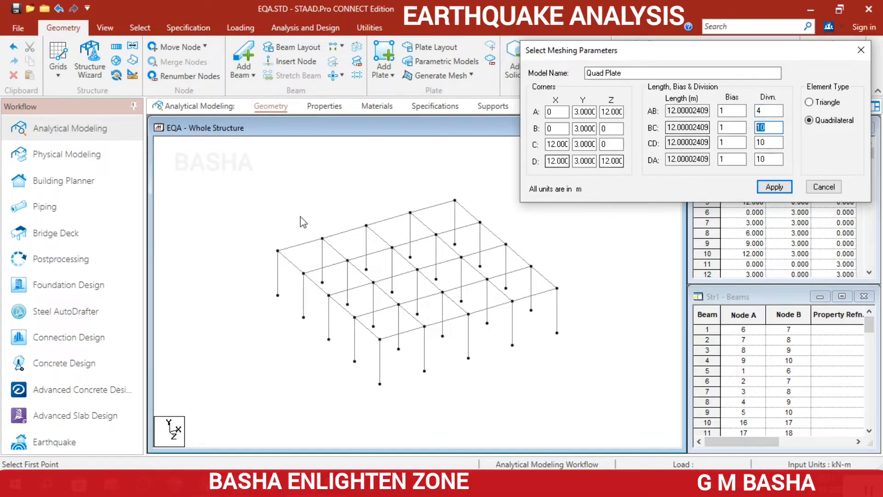
type("4")
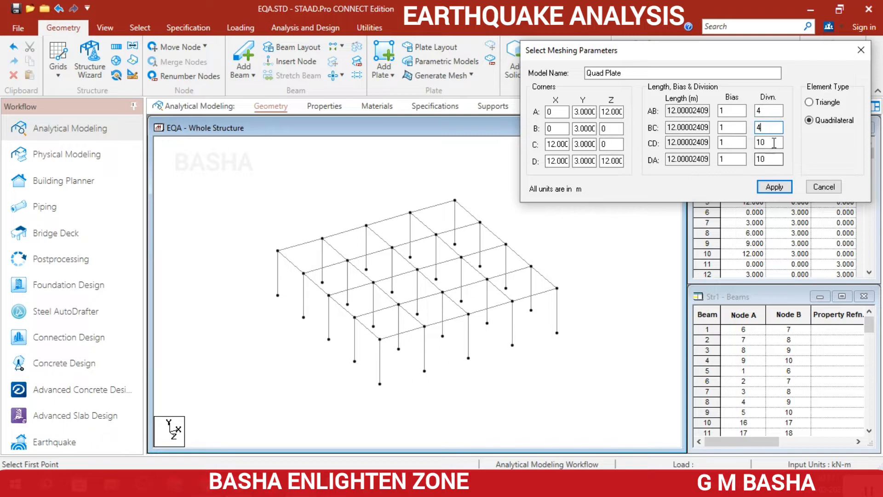
left_click_drag(774, 142, 725, 128)
type("4")
left_click_drag(775, 158, 734, 156)
type("4")
left_click(772, 186)
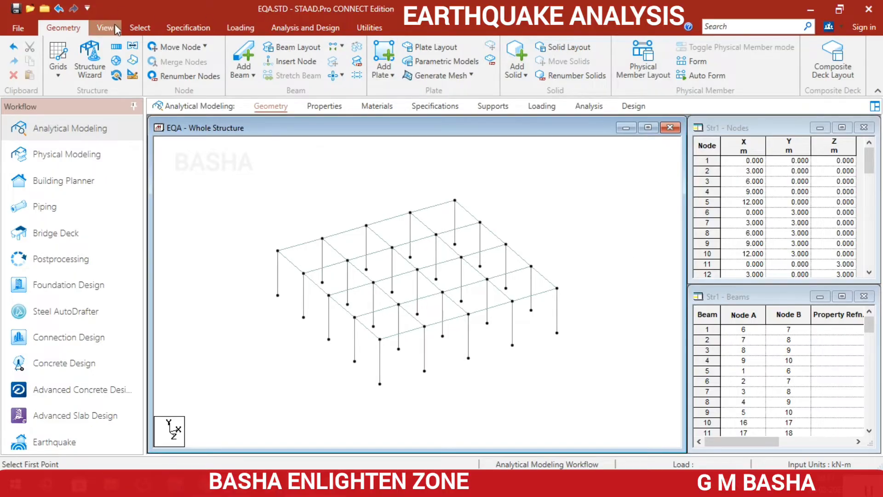
Select all roof plates with the plate cursor to check the generated mesh, and clear the selection.
left_click(139, 27)
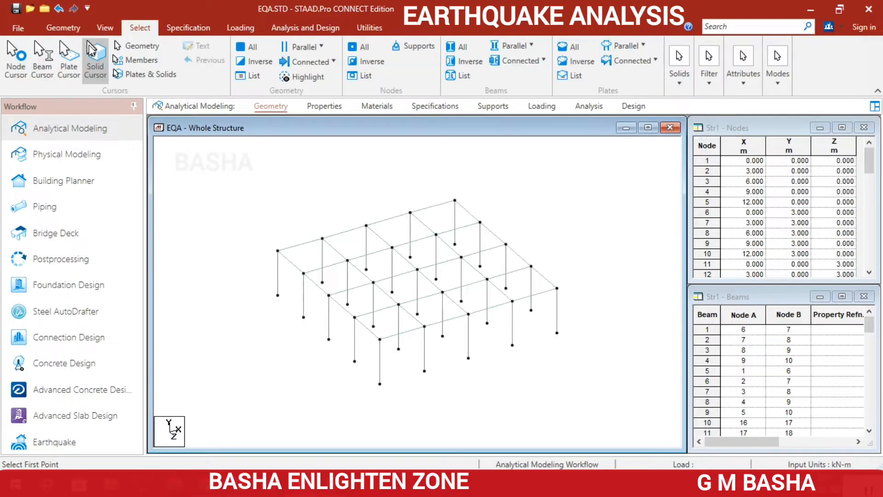
left_click(74, 58)
left_click_drag(218, 186, 628, 397)
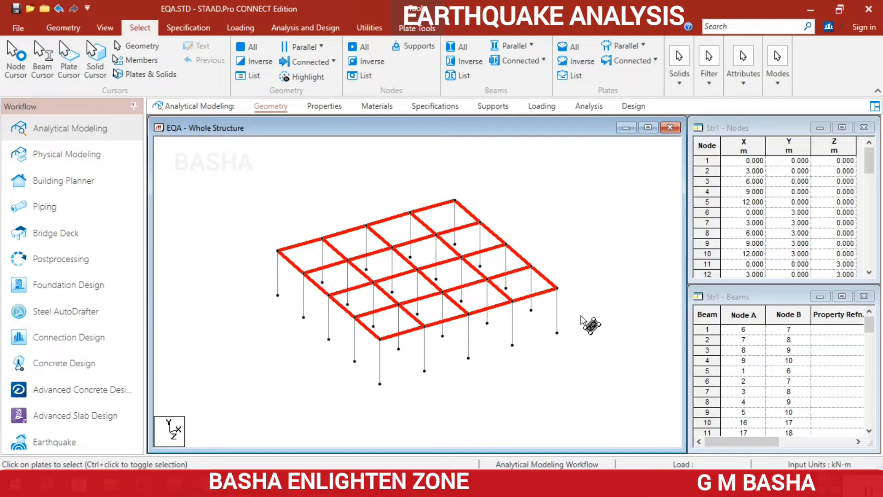
left_click(63, 28)
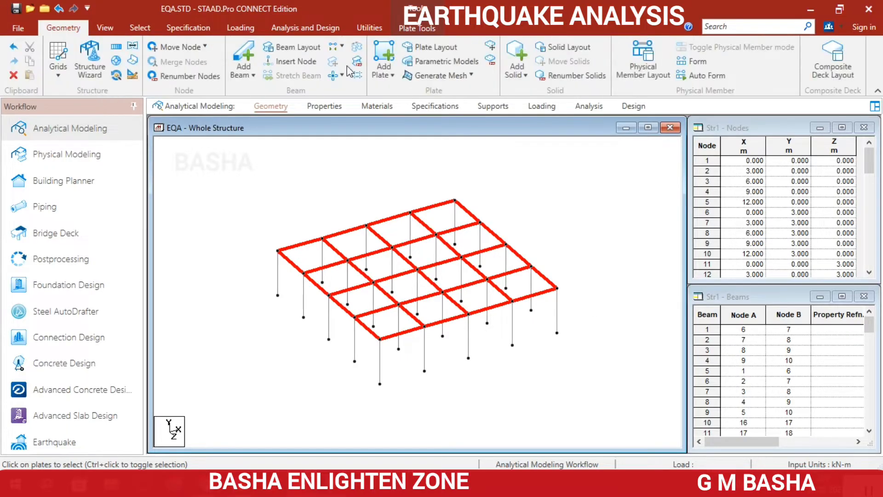
left_click(383, 55)
left_click(449, 78)
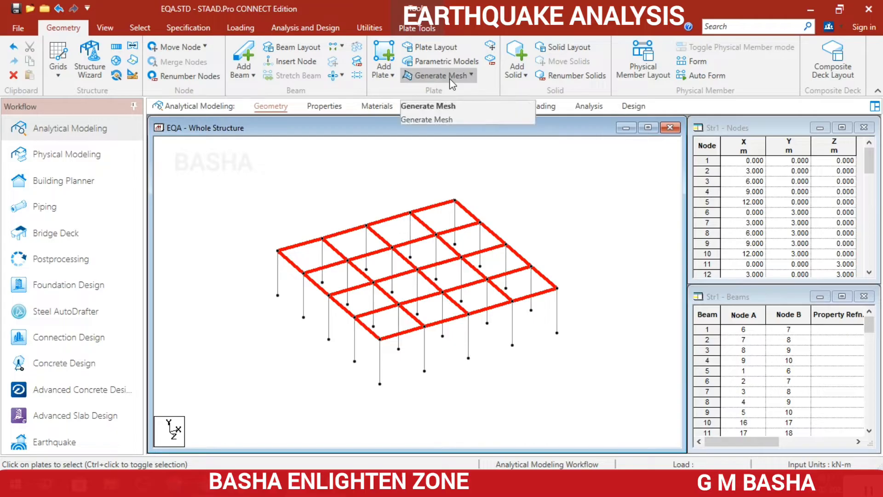
left_click(440, 103)
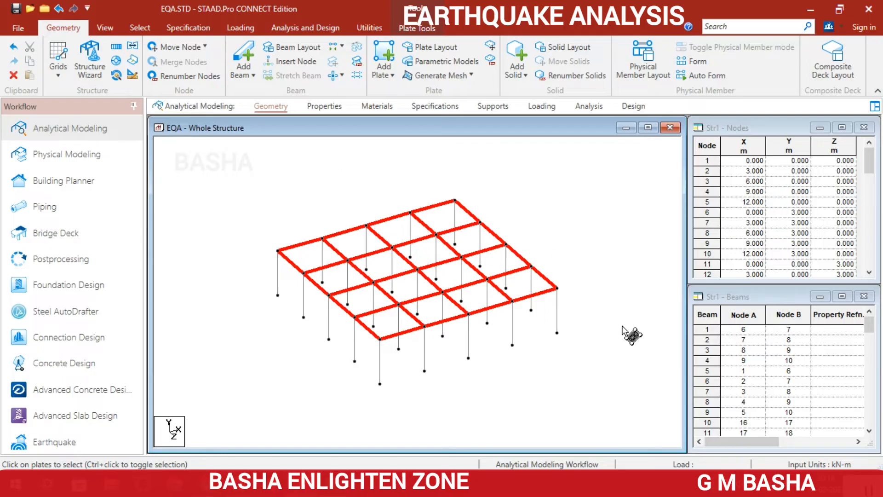
left_click(612, 303)
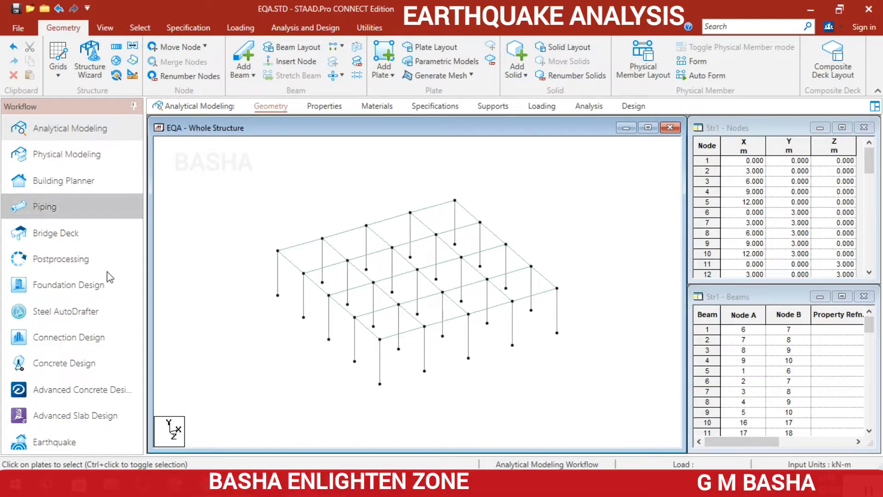
Copy the whole single-storey structure upward with Translational Repeat along Y, using 8 steps at 3 m spacing.
left_click(146, 27)
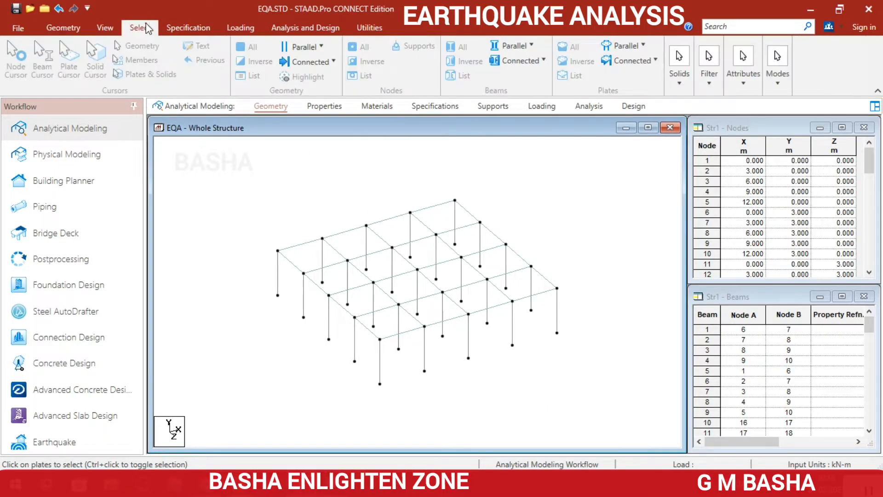
left_click(137, 47)
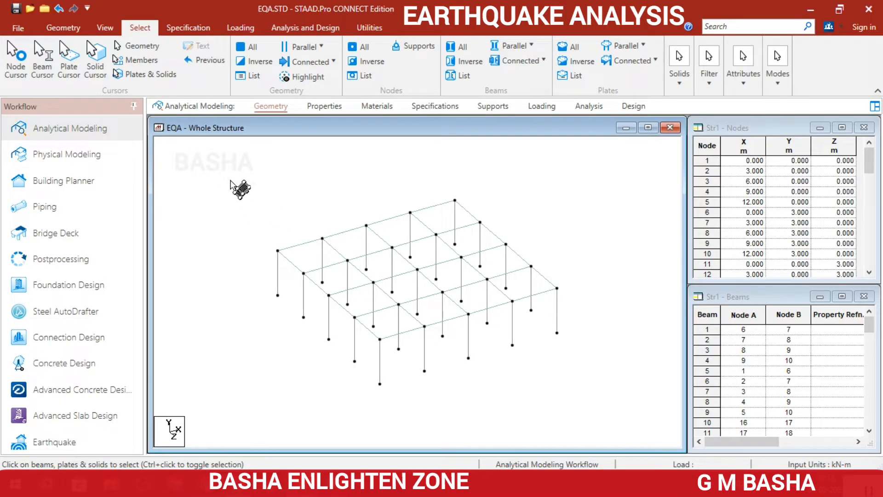
left_click_drag(231, 180, 634, 422)
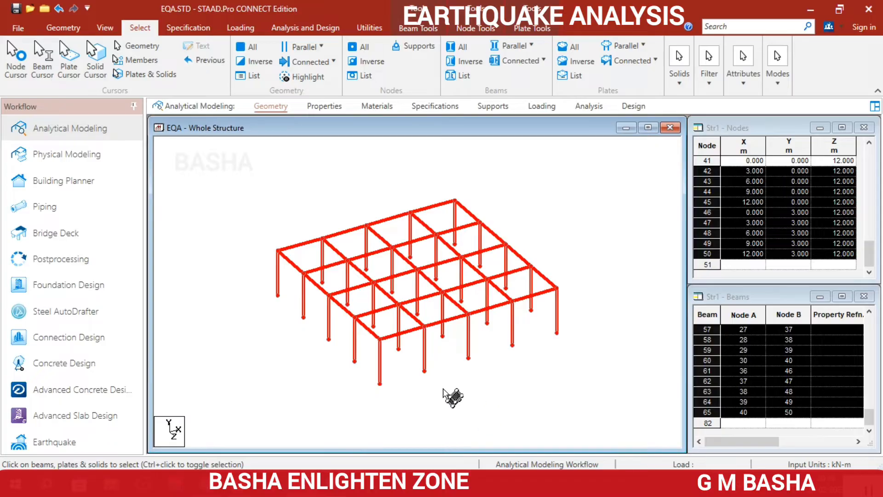
left_click(75, 28)
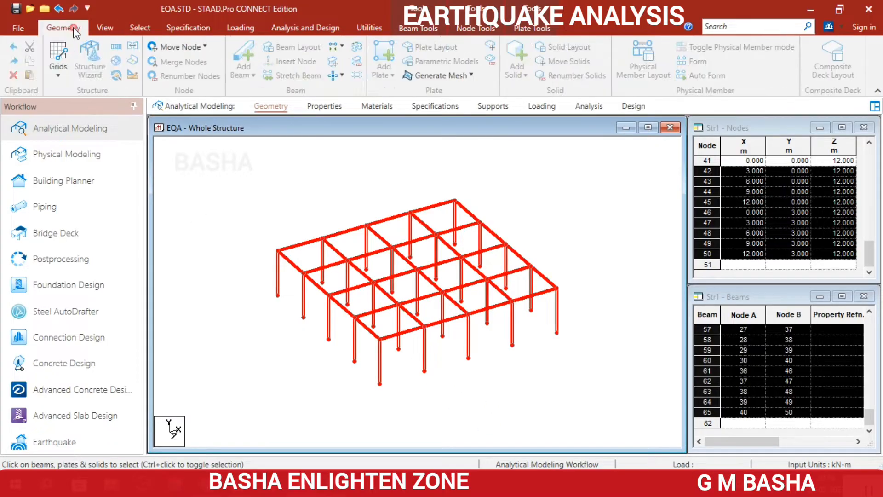
left_click(118, 48)
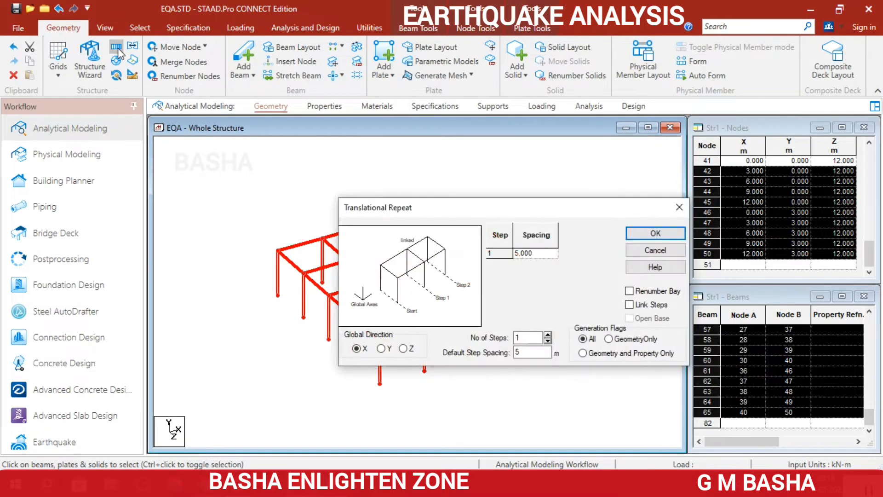
left_click_drag(501, 201, 677, 66)
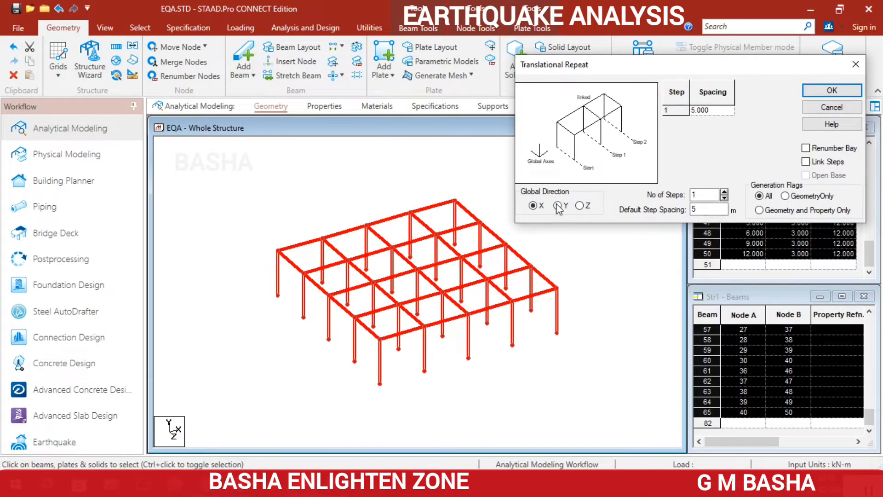
left_click_drag(718, 209, 682, 209)
left_click(724, 192)
left_click(725, 192)
left_click(724, 192)
left_click(724, 192)
left_click(725, 192)
left_click(725, 193)
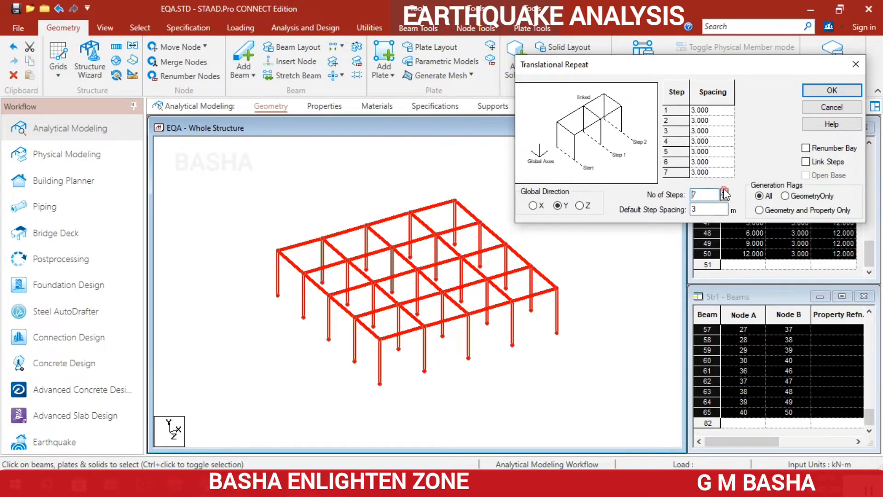
left_click(724, 193)
left_click(826, 92)
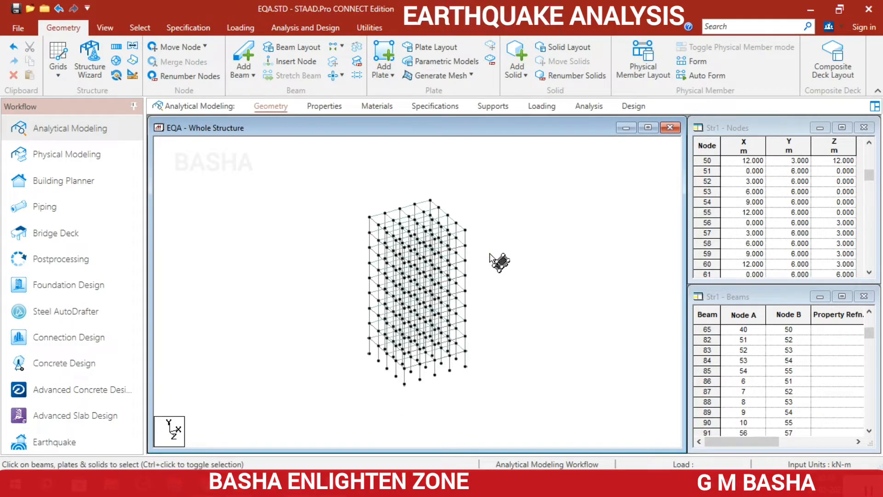
Select all plates in the multi-storey frame to check the slabs on every floor, and clear the selection.
left_click(130, 27)
left_click(62, 57)
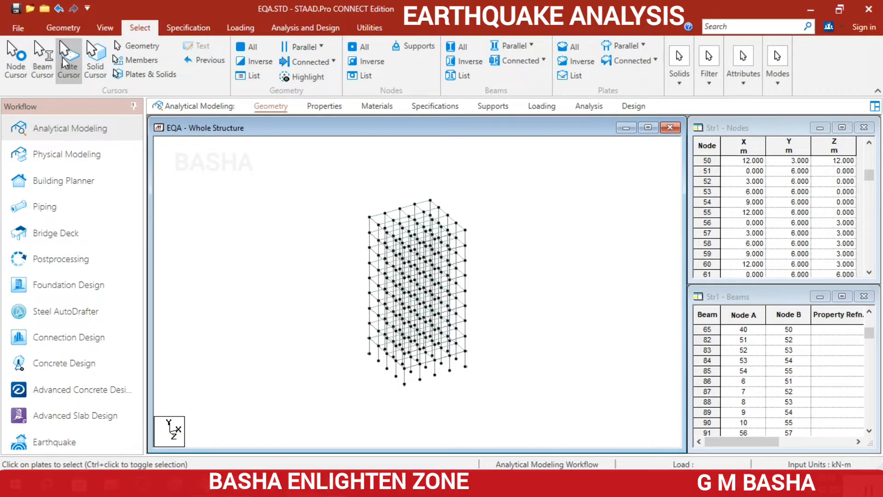
key("ctrl+a")
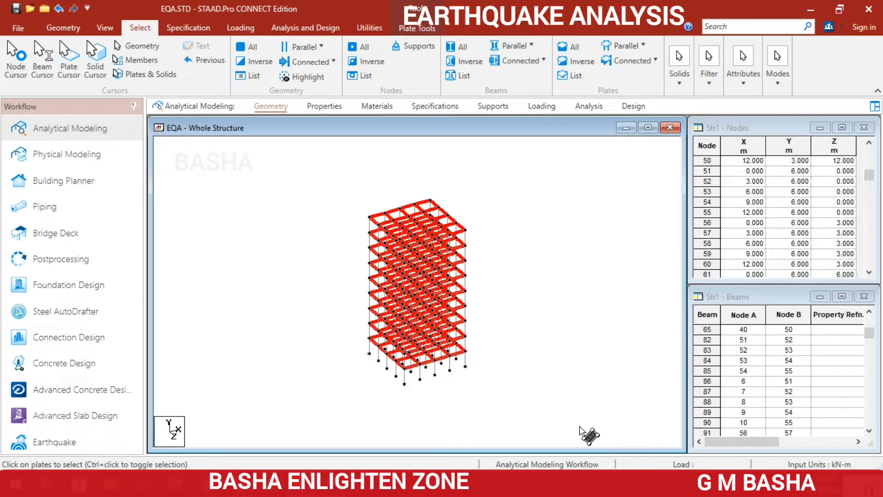
left_click(598, 242)
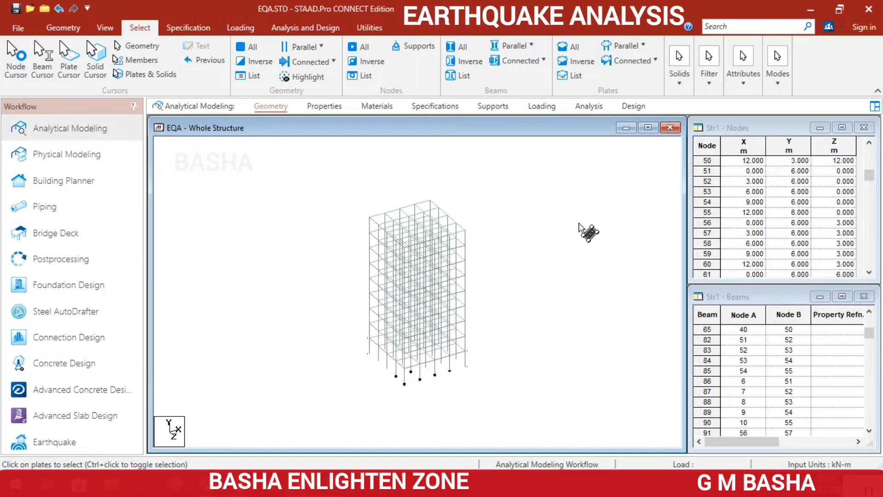
Create a fixed support definition for the structure.
left_click(499, 107)
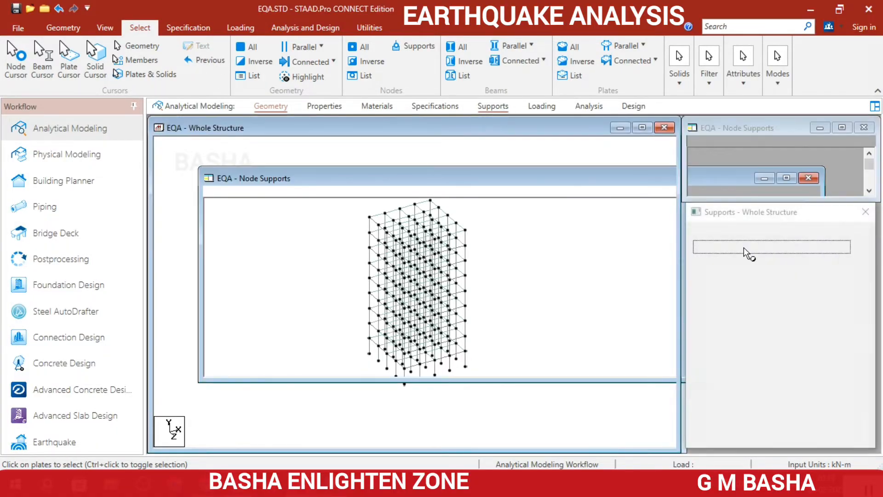
left_click(777, 340)
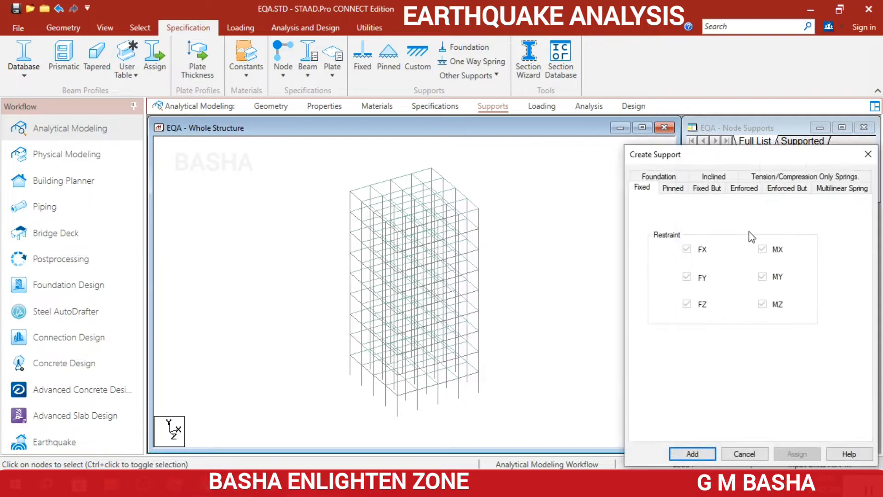
left_click(690, 454)
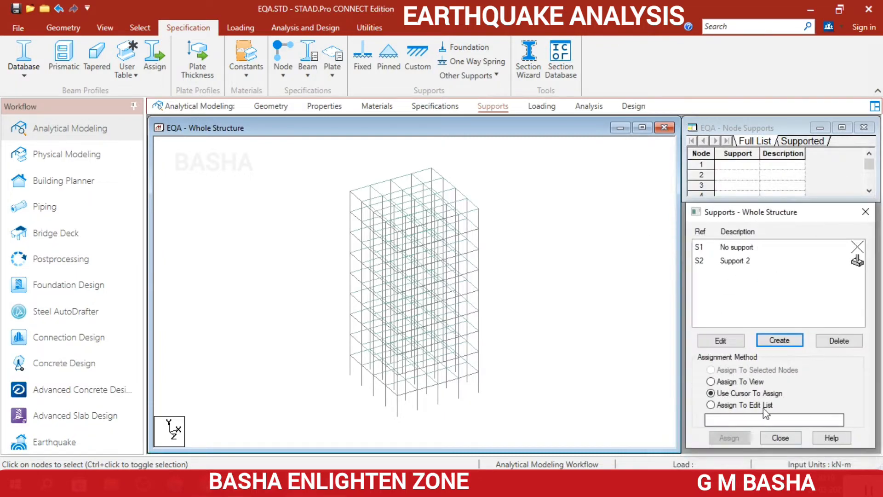
Assign the fixed support to all column base nodes, selecting them together from the front view.
left_click(732, 261)
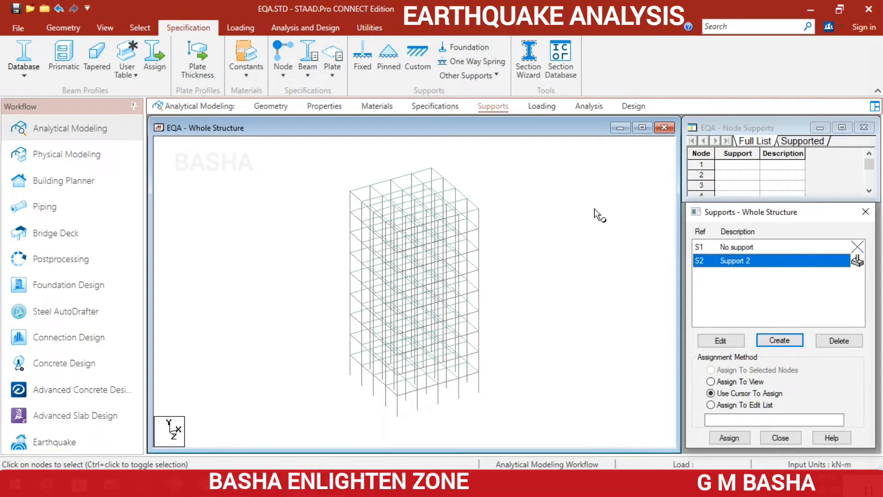
left_click(96, 26)
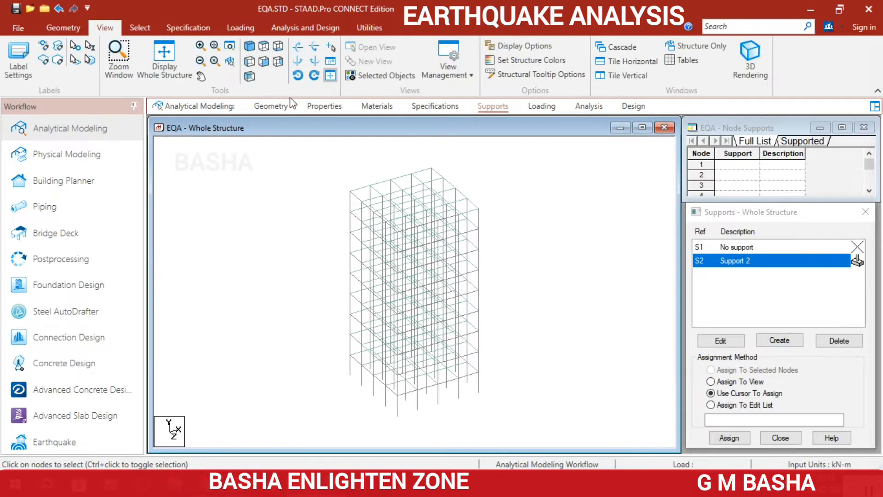
left_click(263, 65)
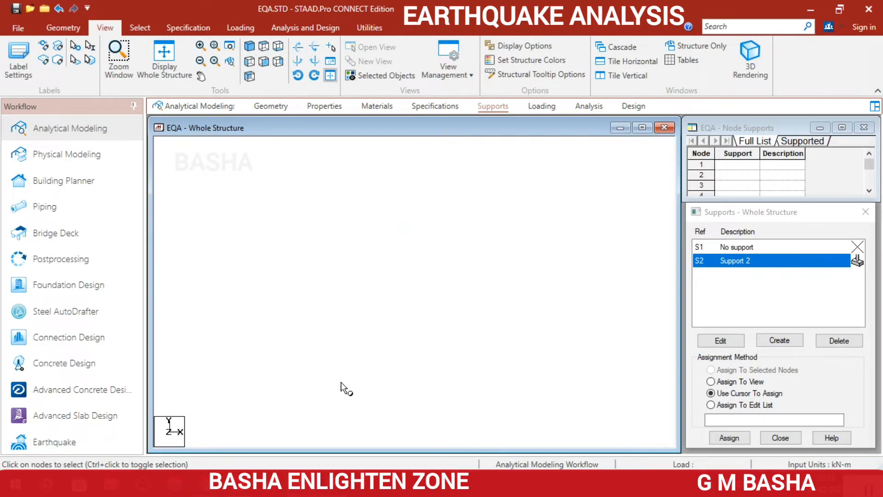
left_click_drag(590, 430, 586, 425)
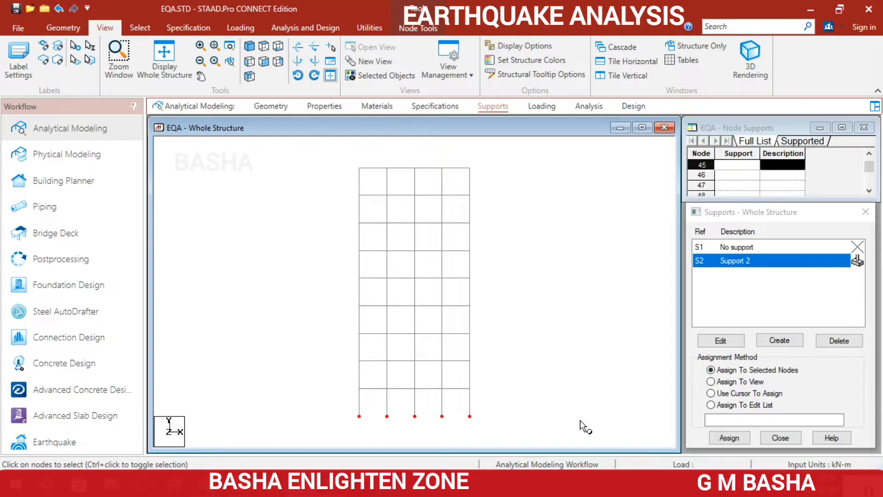
left_click(249, 47)
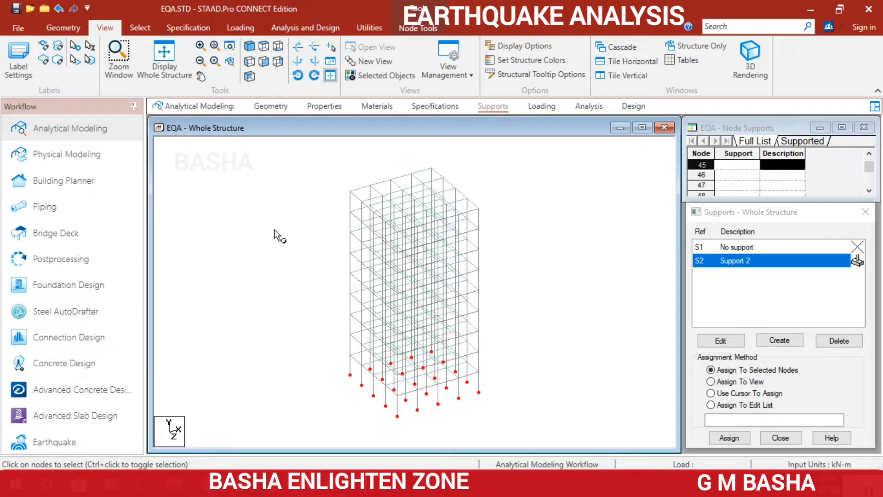
left_click(740, 442)
left_click(733, 361)
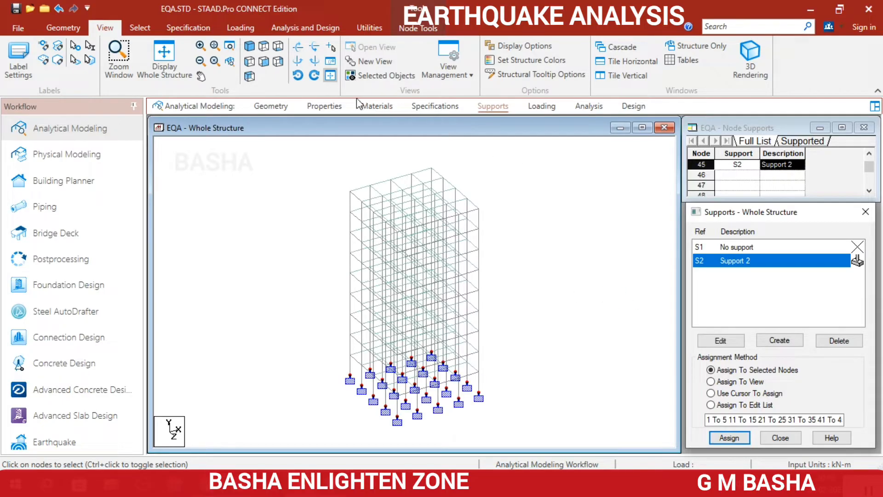
Define a rectangular concrete section with YD 0.3 m and ZD 0.23 m.
left_click(322, 107)
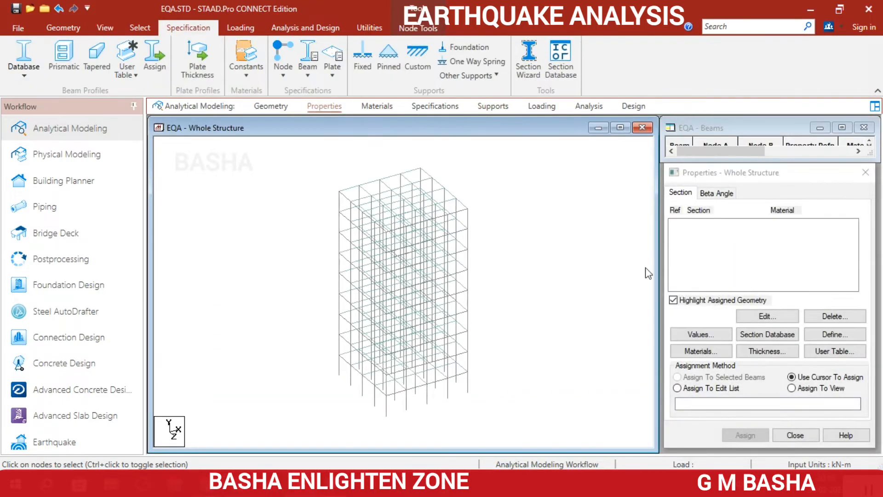
left_click(847, 337)
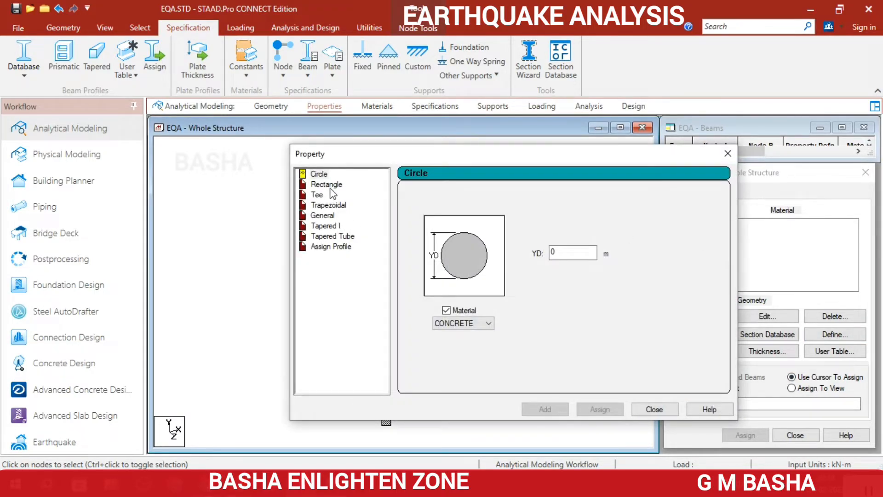
left_click(327, 184)
left_click(567, 245)
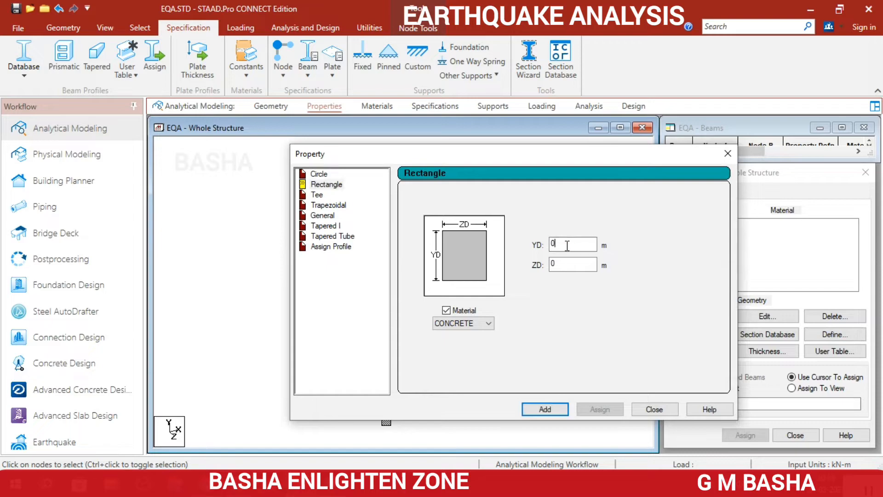
type(".3")
left_click(571, 263)
type("0")
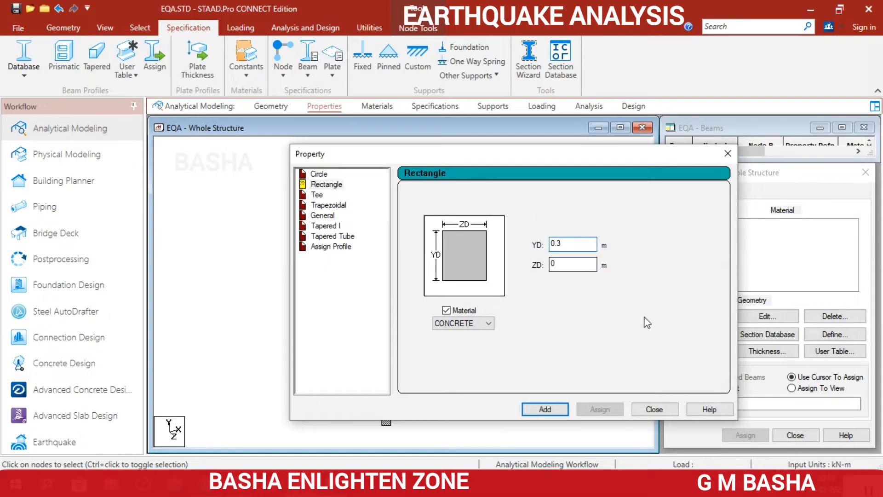
type(".")
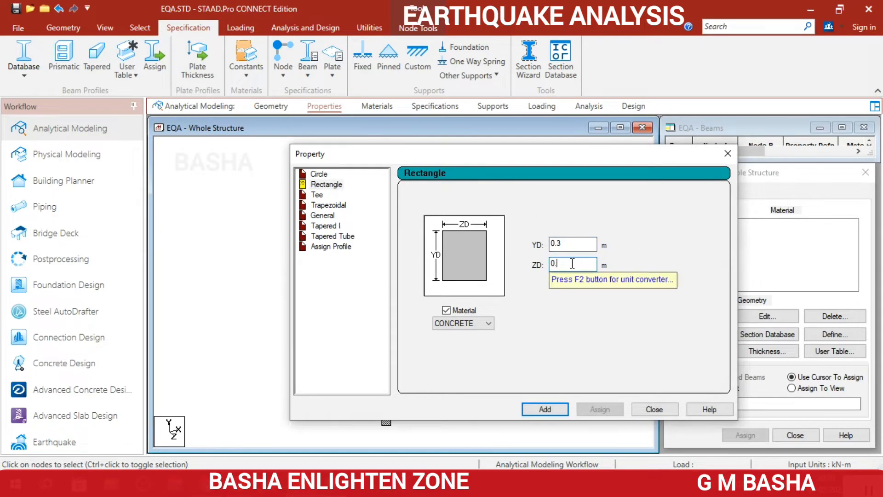
type("23")
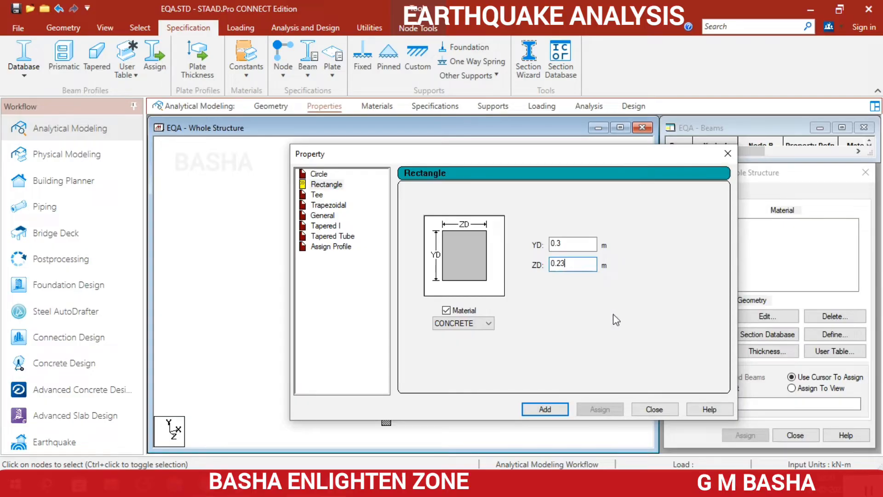
left_click(548, 409)
left_click(654, 410)
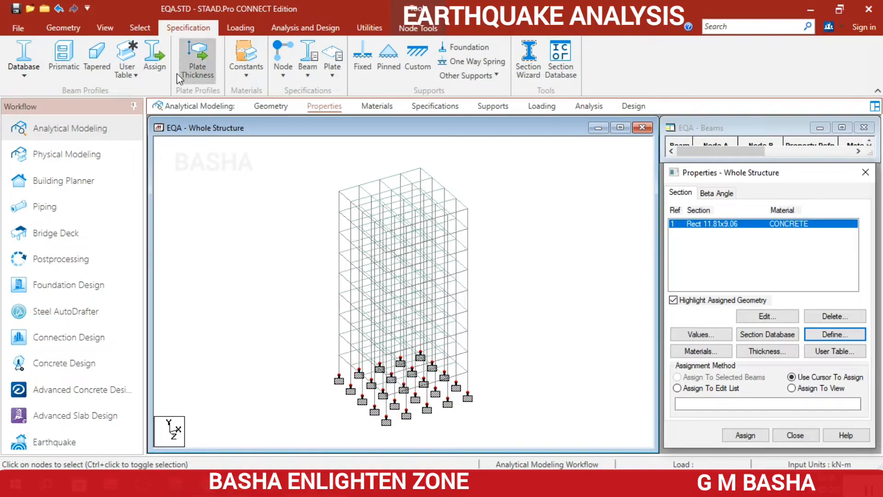
Select all columns parallel to Y and assign the rectangular concrete section to them.
left_click(139, 28)
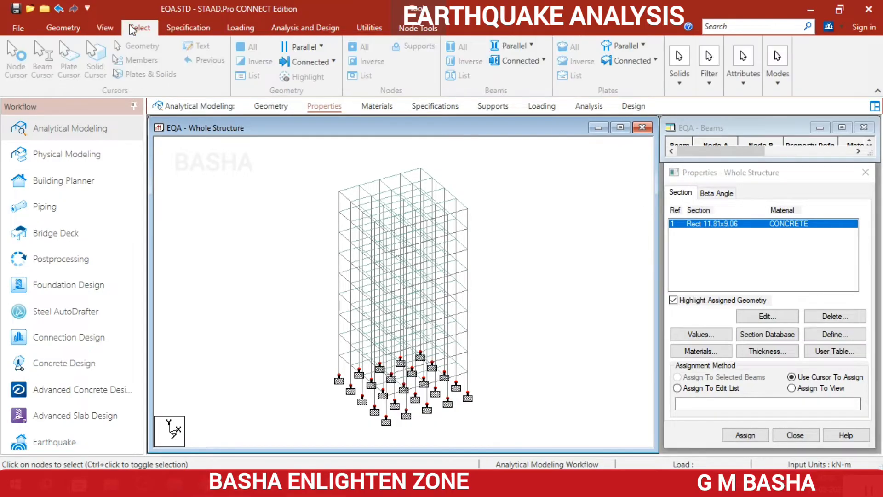
left_click(529, 45)
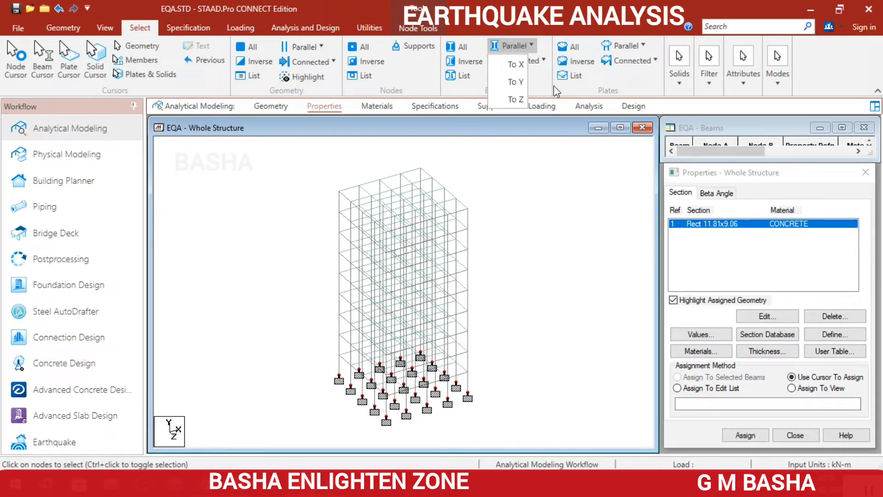
left_click(529, 82)
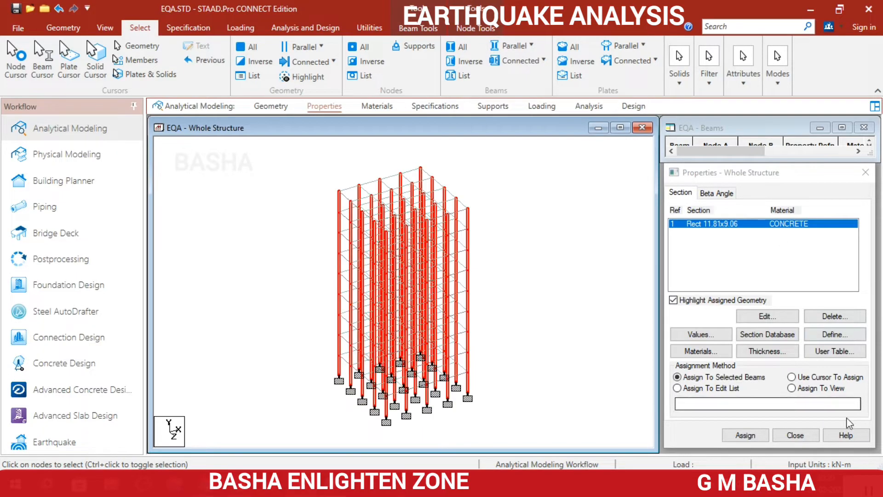
left_click(737, 435)
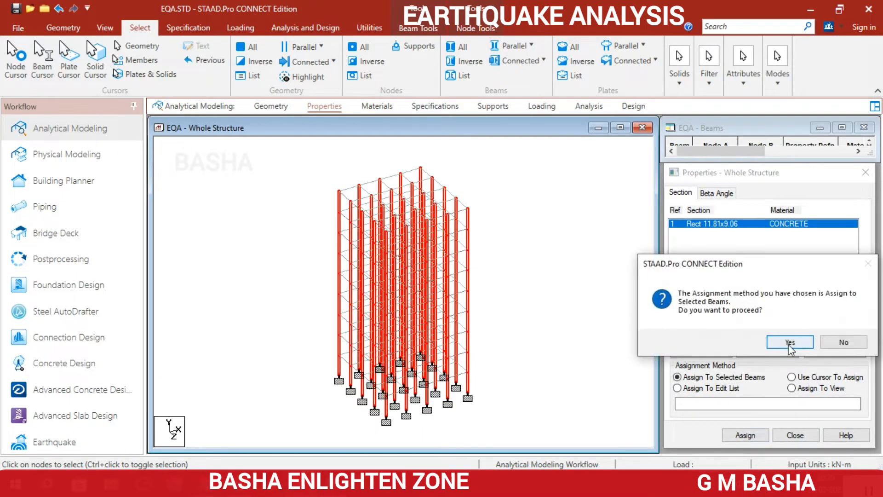
left_click(788, 339)
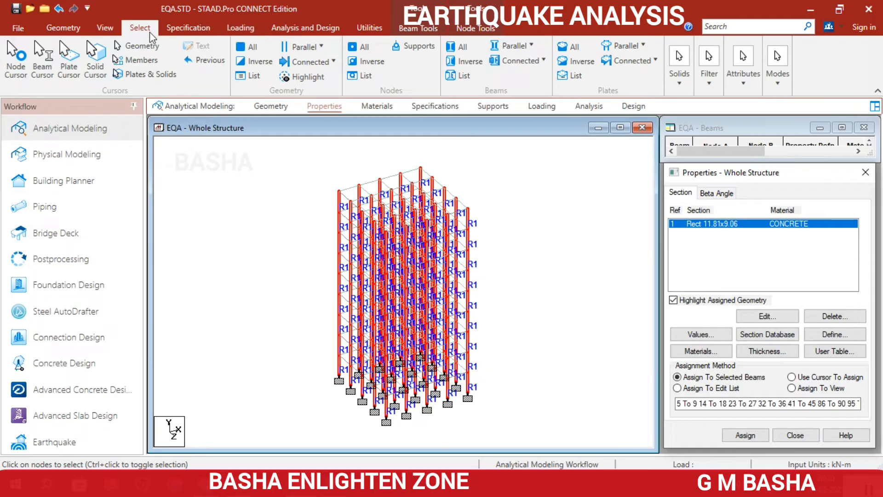
Assign the rectangular section to all beams parallel to X and Z as well, and clear the selection.
left_click(519, 48)
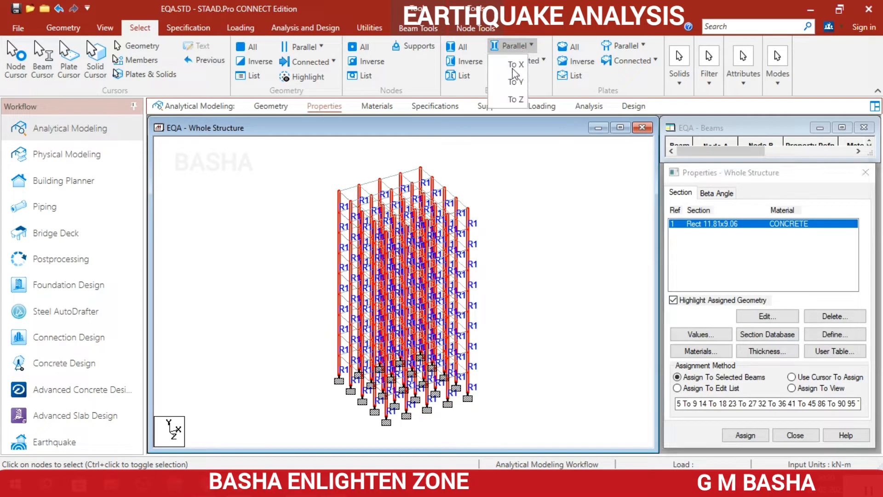
left_click(511, 66)
left_click(511, 45)
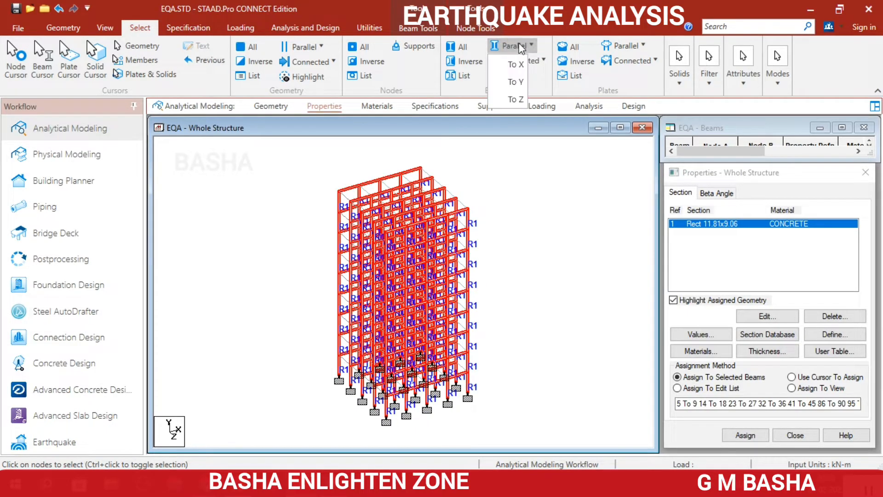
left_click(520, 99)
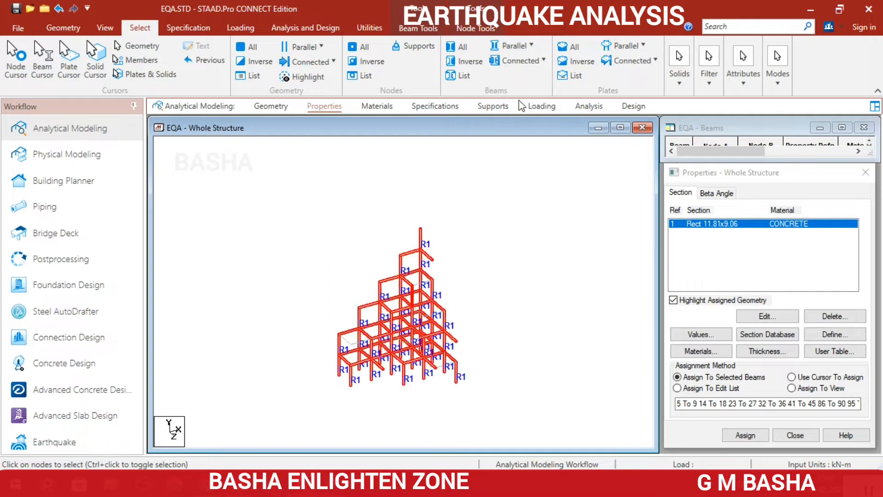
left_click(756, 437)
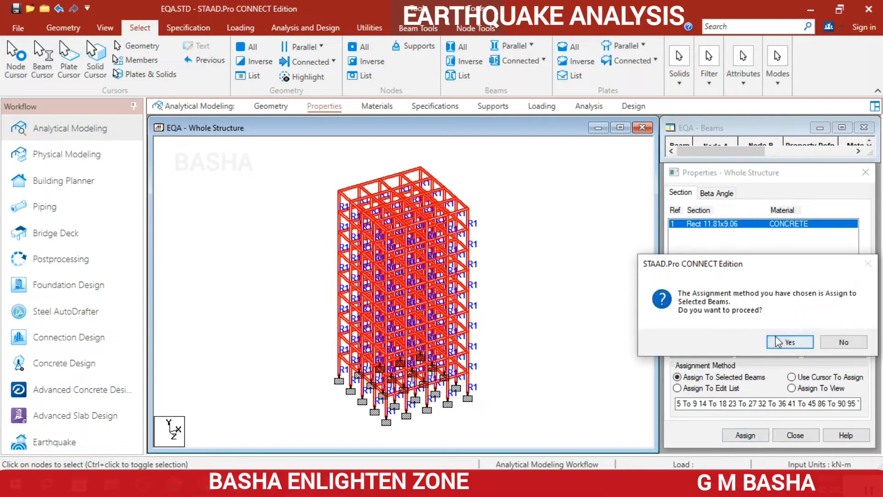
left_click(782, 341)
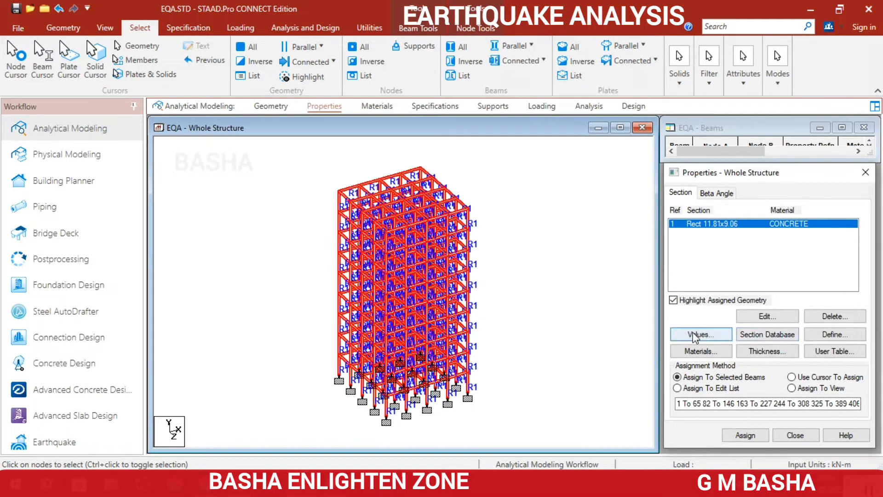
left_click(599, 325)
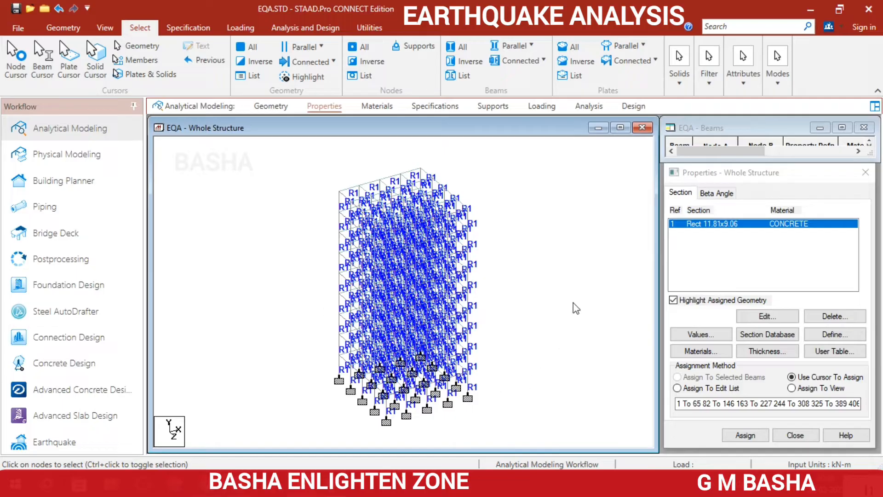
Define a concrete plate thickness of 0.15 m at all four nodes.
left_click(767, 351)
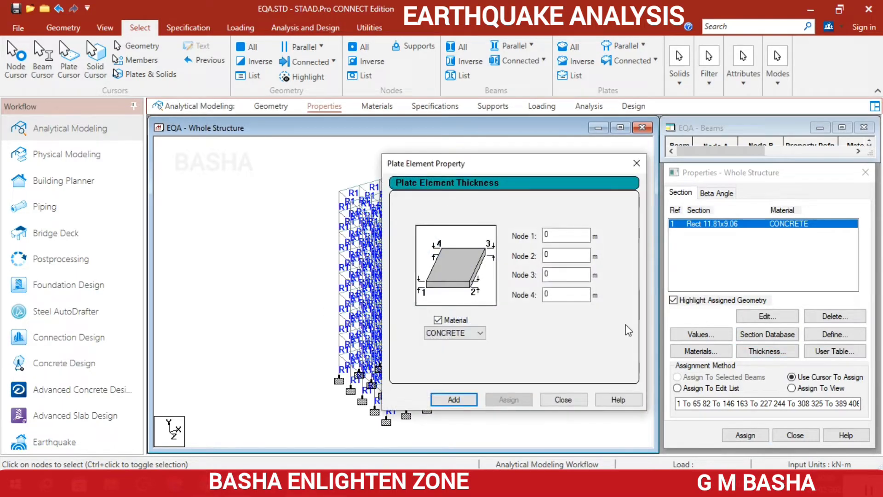
left_click(561, 233)
type(".1")
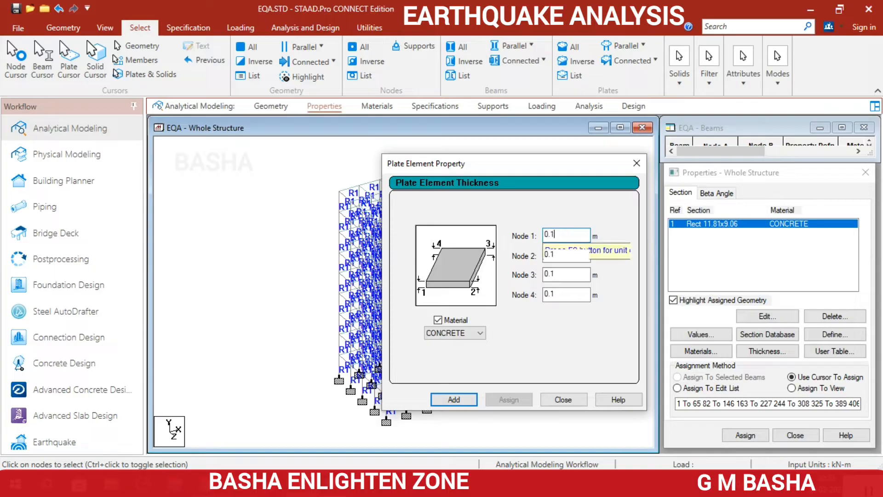
type("5")
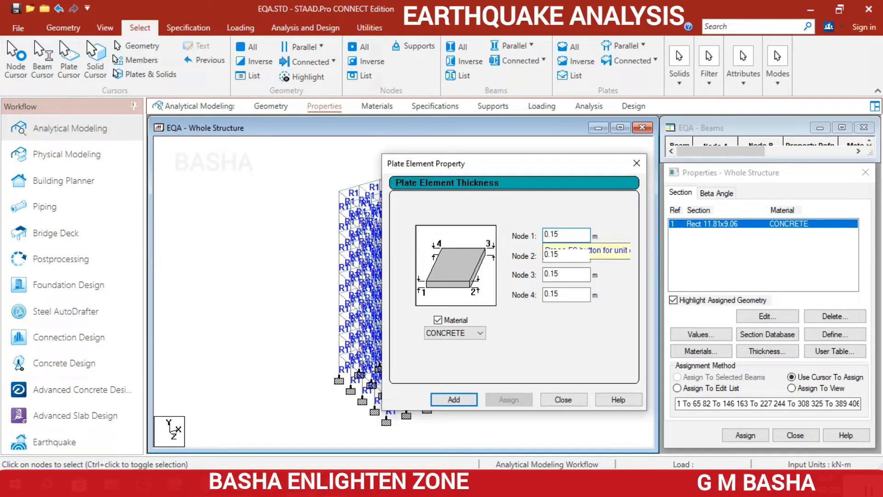
left_click(454, 398)
left_click_drag(595, 167, 751, 48)
left_click(791, 45)
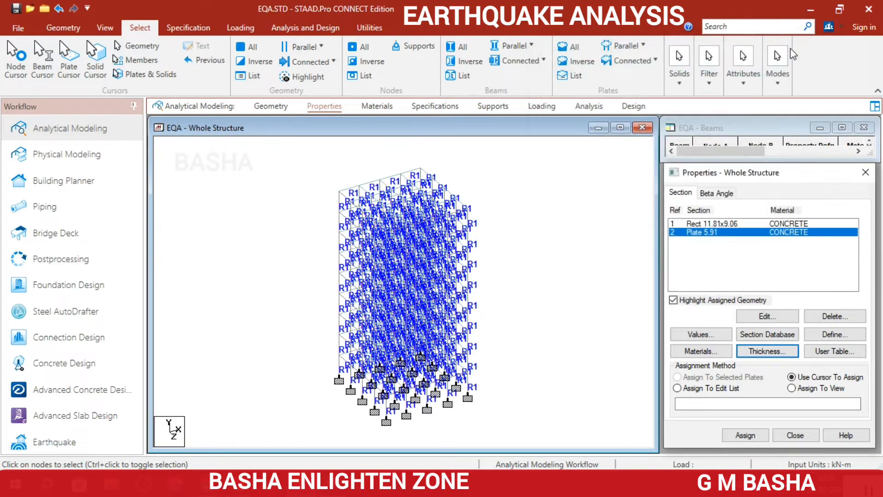
Select all floor slab plates with the plate cursor and assign the plate thickness property to them.
left_click(67, 56)
left_click_drag(287, 157, 634, 453)
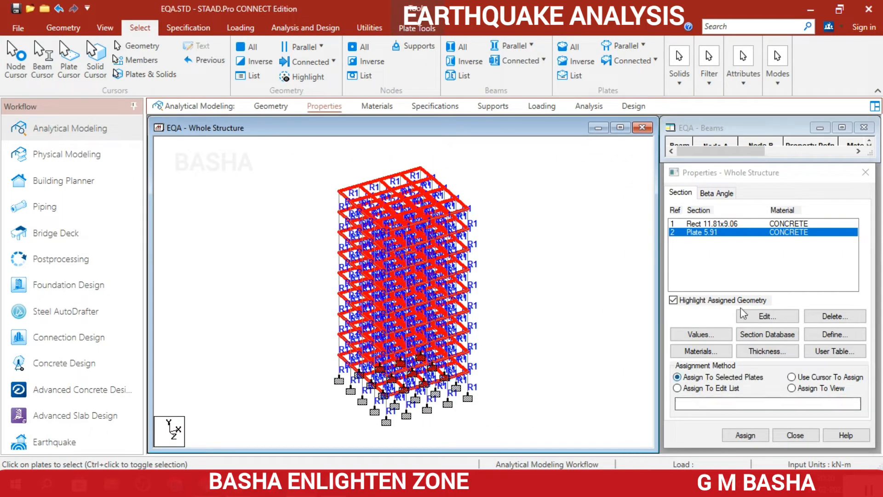
left_click(745, 435)
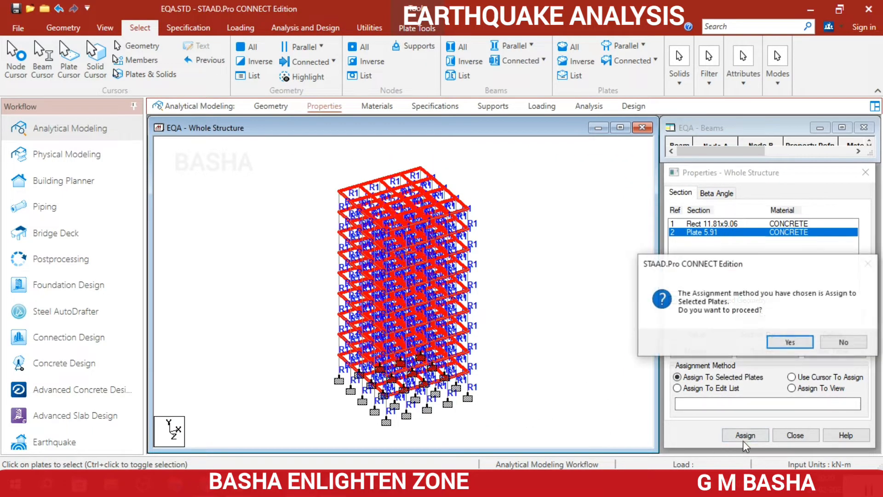
left_click(788, 339)
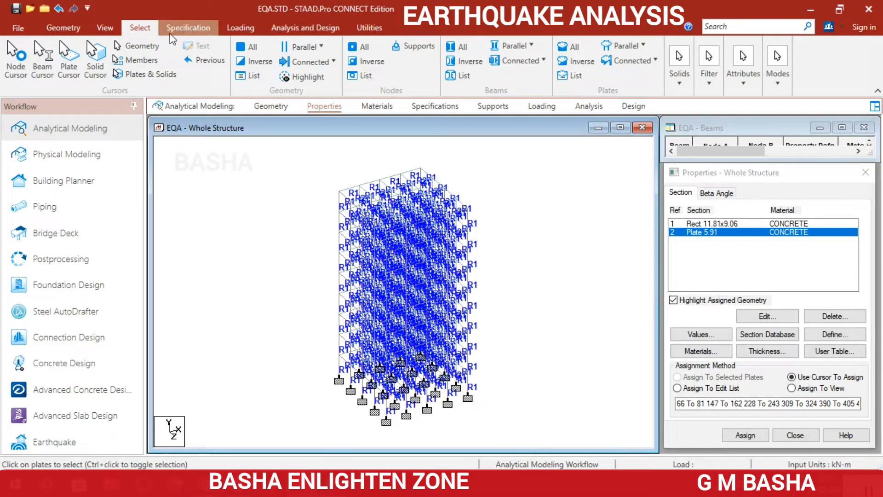
Inspect the frame and slabs in the 3D rendered view from another angle, and close that view.
left_click(119, 28)
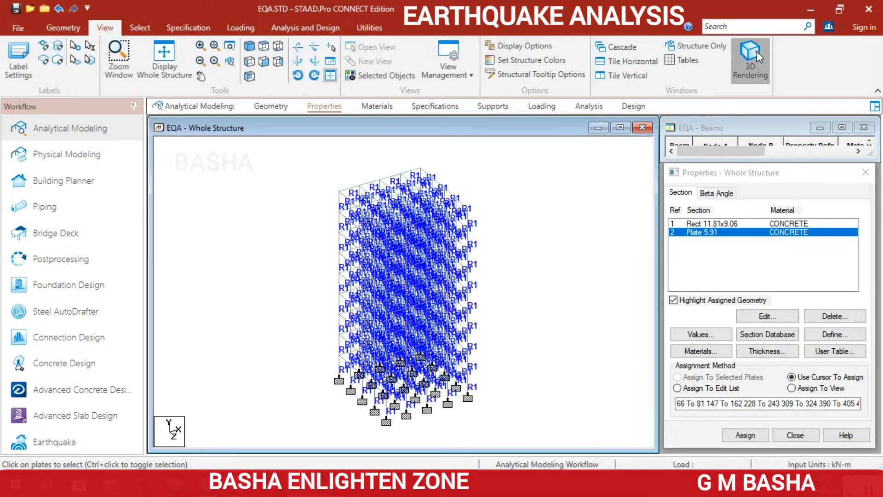
left_click(757, 53)
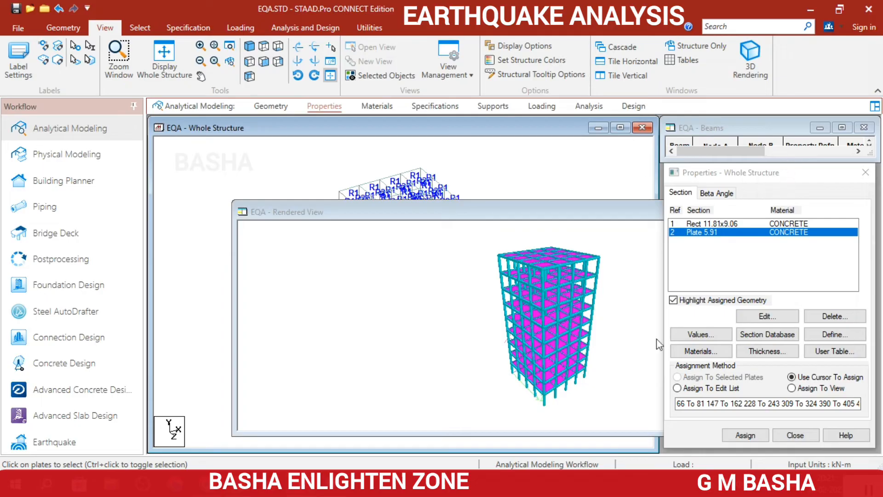
left_click_drag(631, 352, 572, 281)
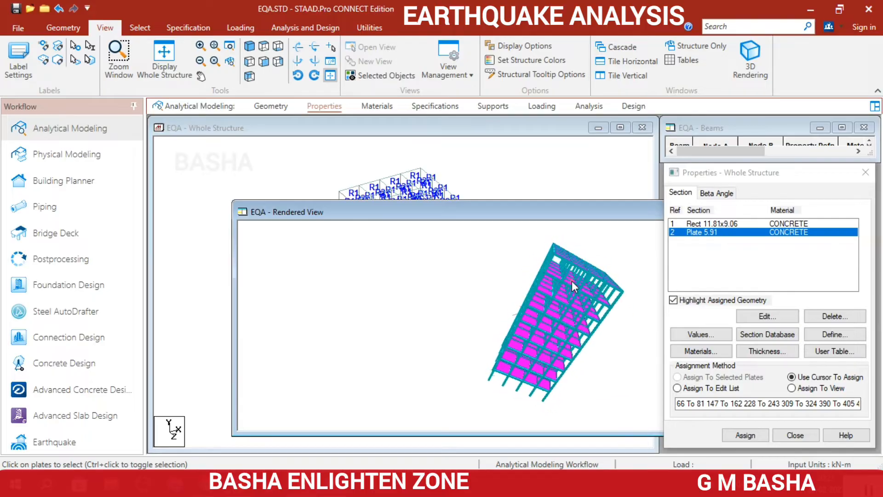
left_click_drag(565, 211, 242, 176)
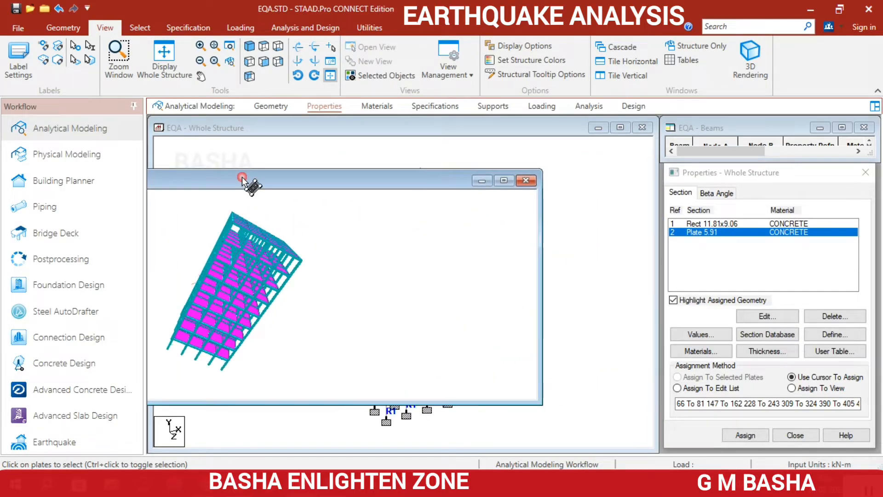
left_click(525, 180)
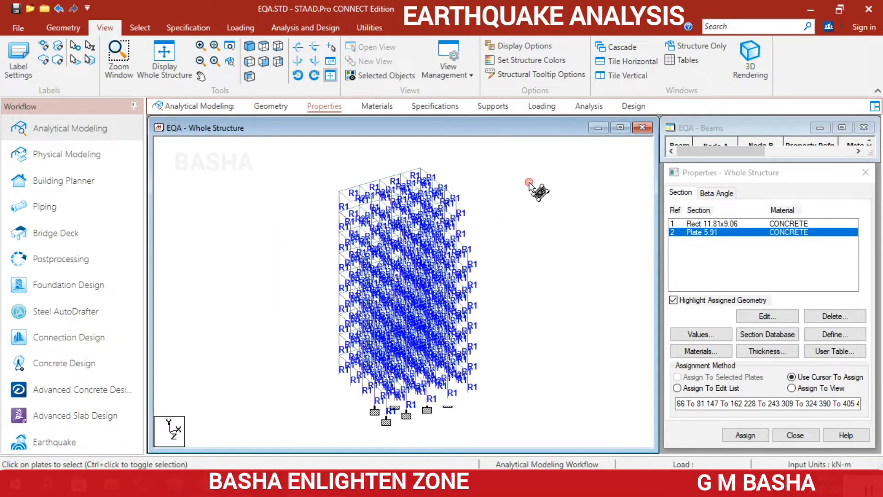
Start a new seismic definition in the loading definitions and set its code type to Indian:IS 1893-2002/2005.
left_click(546, 111)
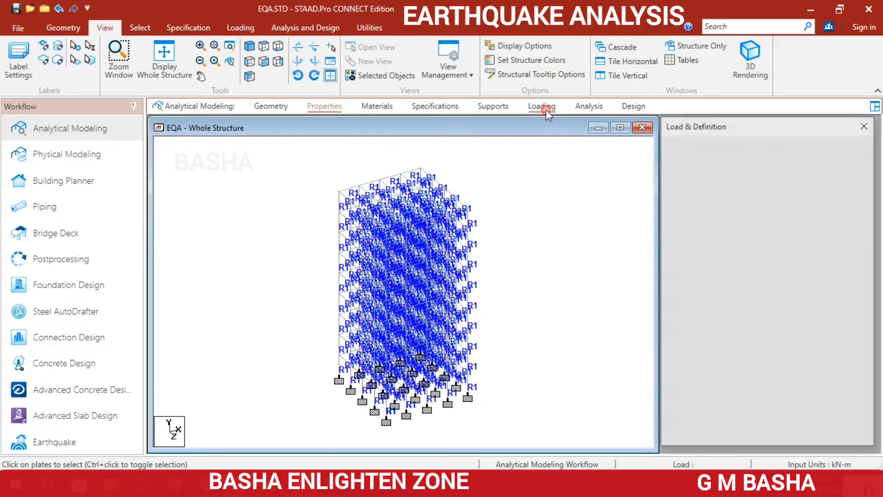
double_click(711, 143)
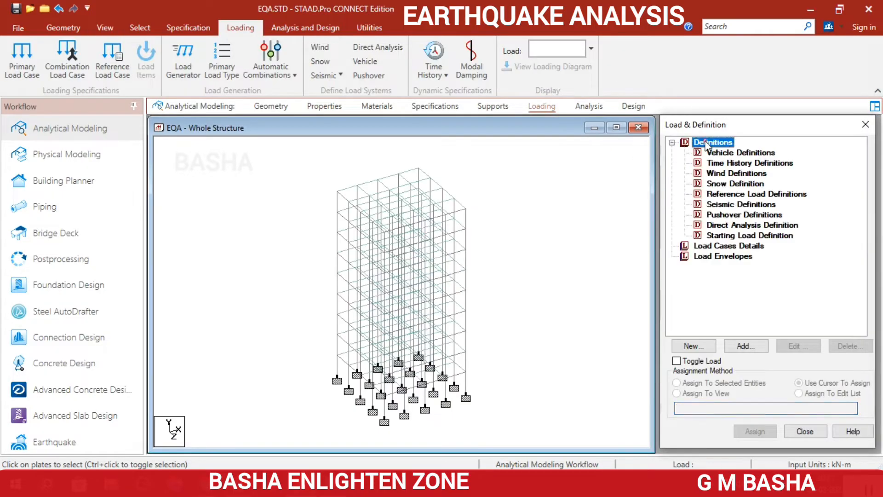
left_click(732, 206)
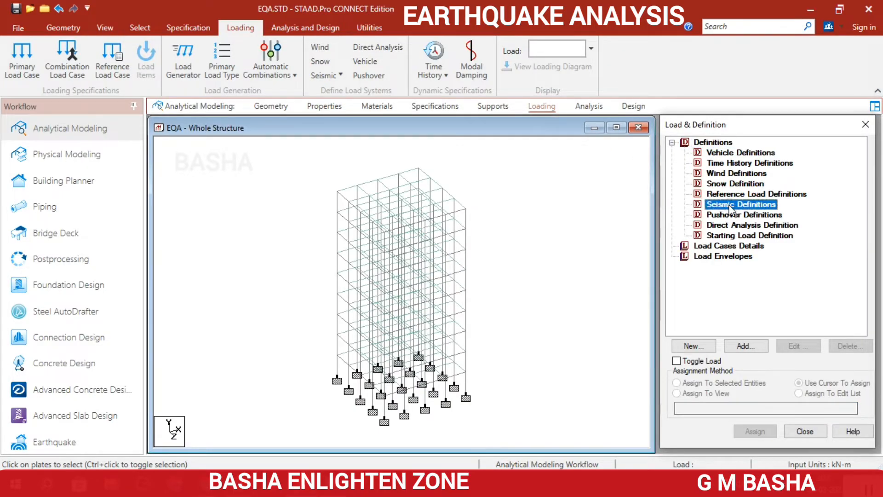
left_click(745, 345)
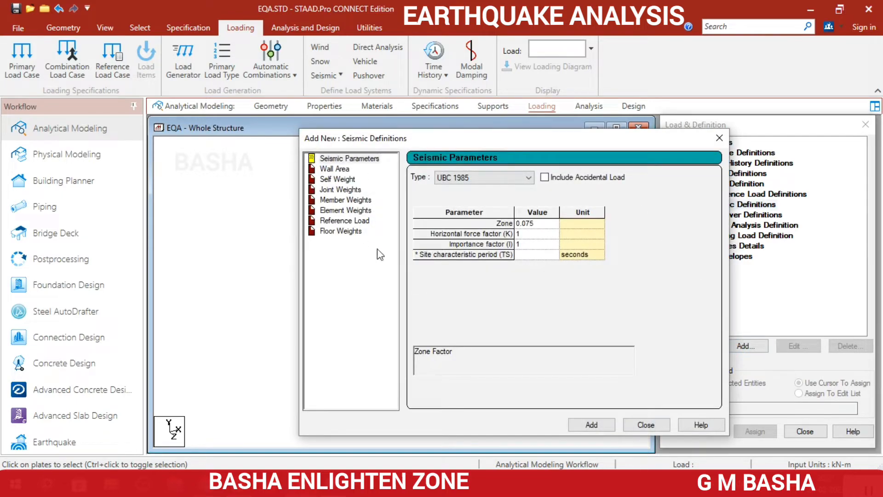
left_click(528, 179)
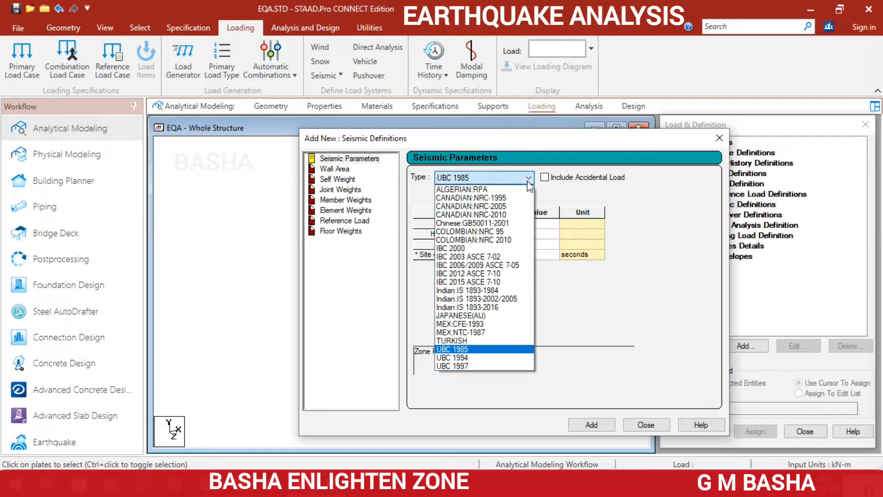
left_click(469, 300)
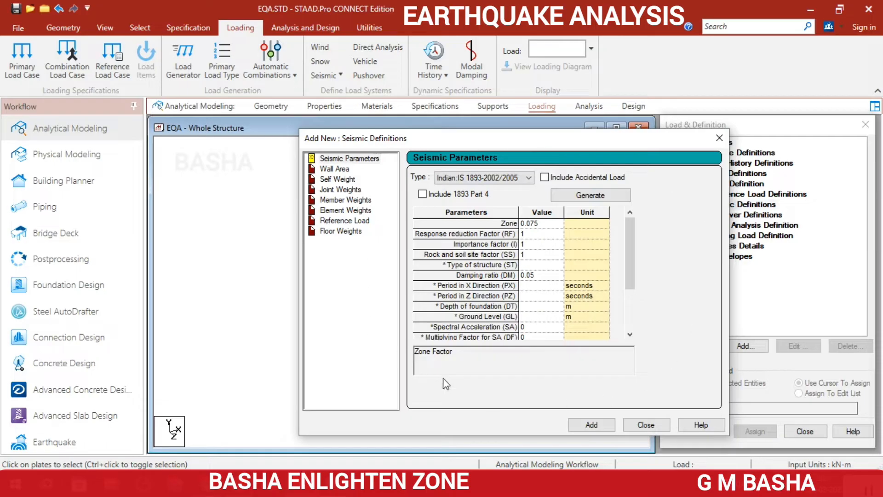
Start generating the IS 1893 parameters and define the zone factor by zone instead of city, choosing zone V.
left_click(578, 196)
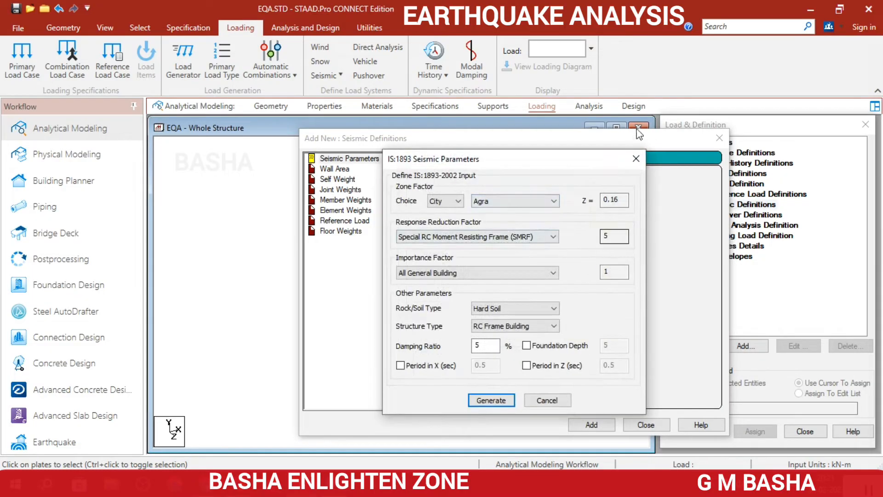
left_click_drag(535, 163, 540, 131)
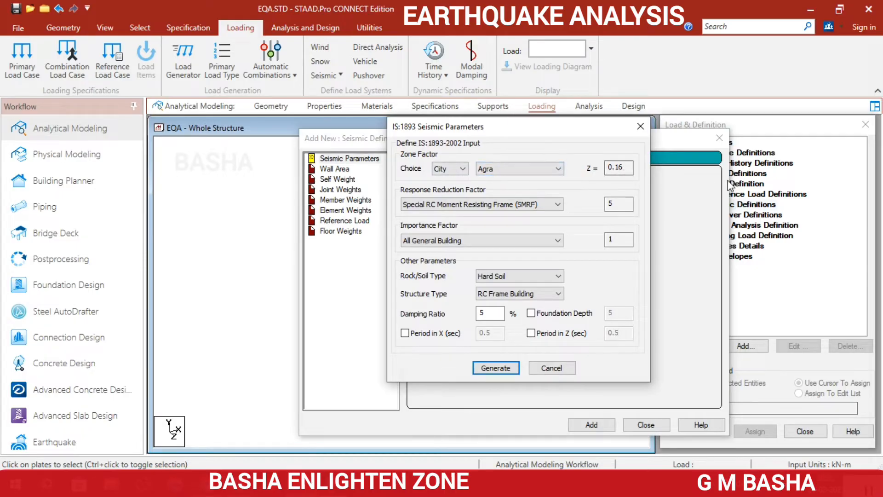
left_click(518, 166)
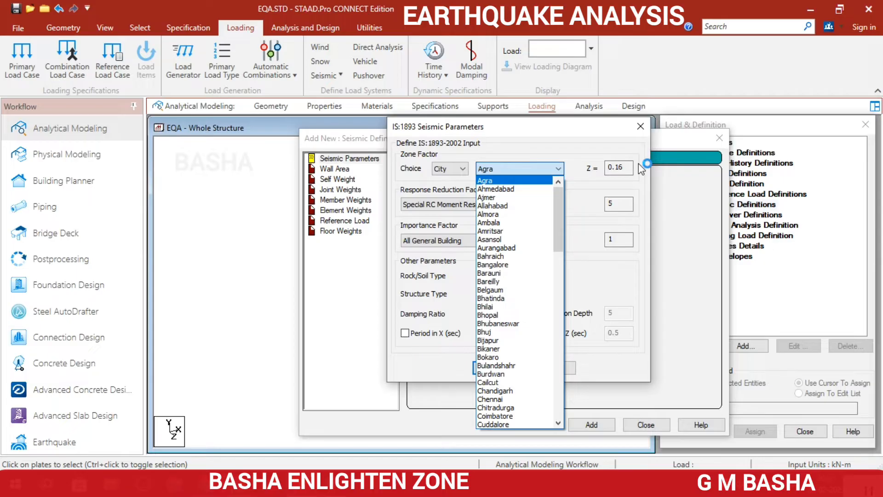
left_click(635, 277)
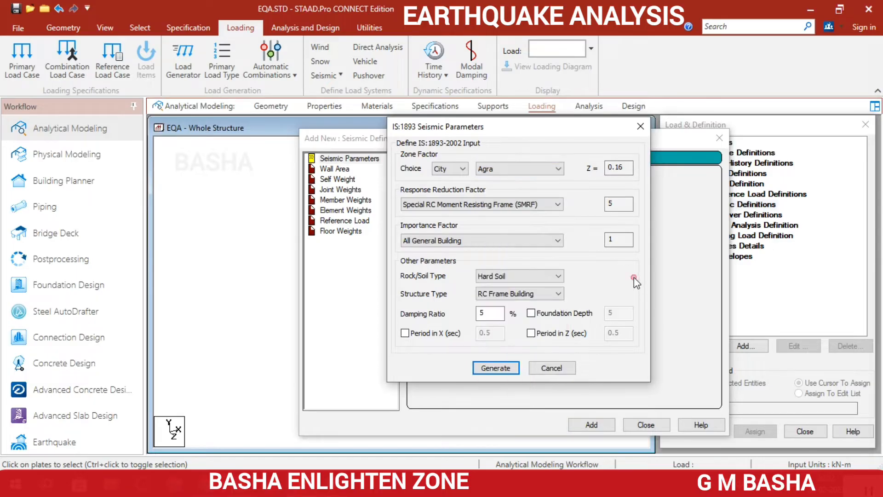
left_click(459, 170)
left_click(460, 186)
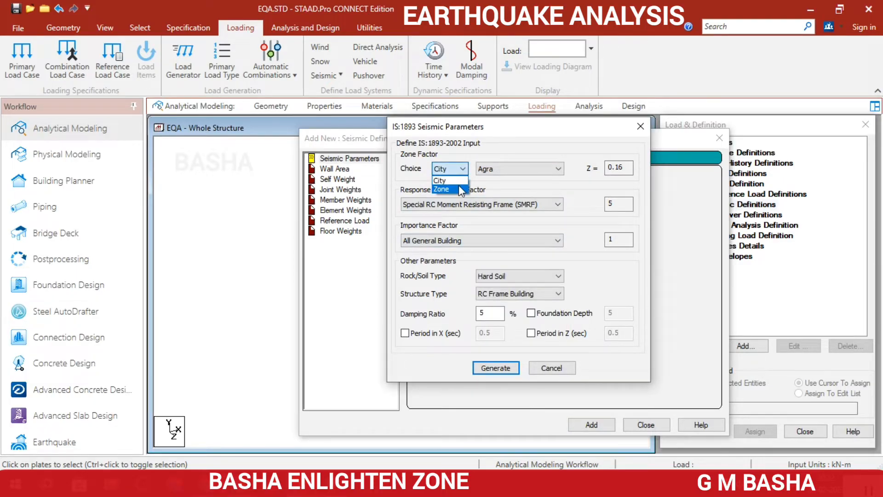
left_click(553, 169)
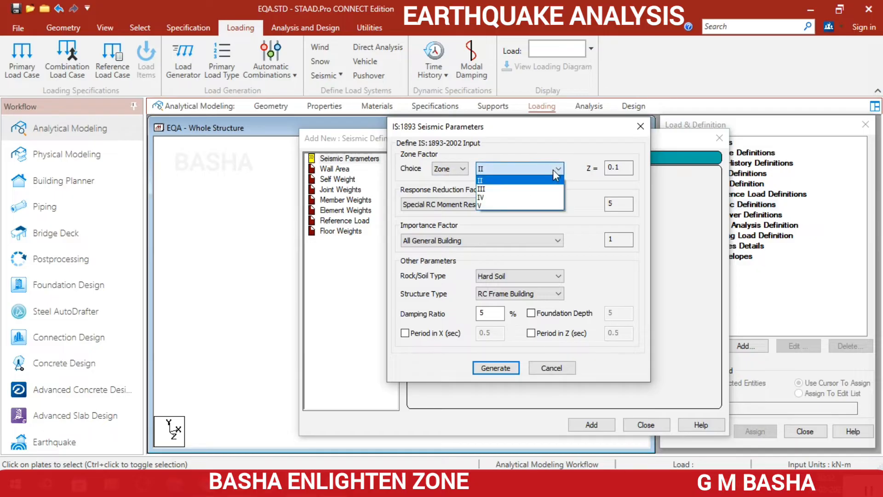
left_click(526, 181)
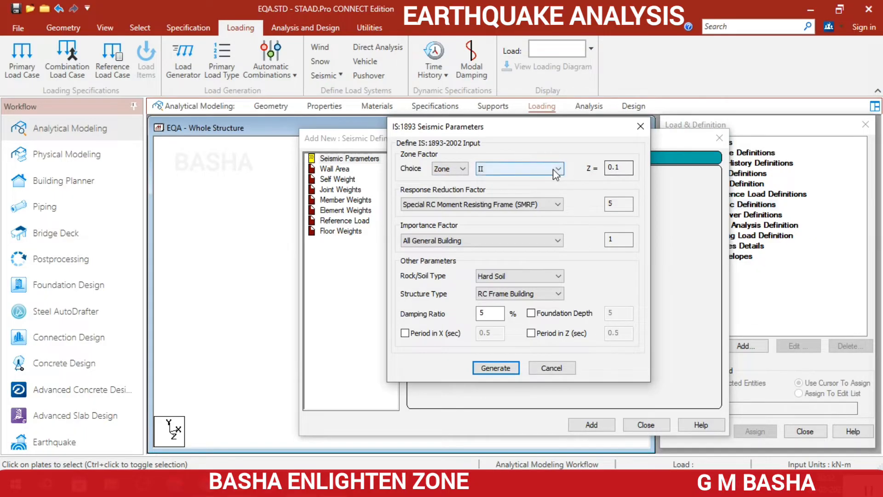
left_click(554, 171)
left_click(529, 198)
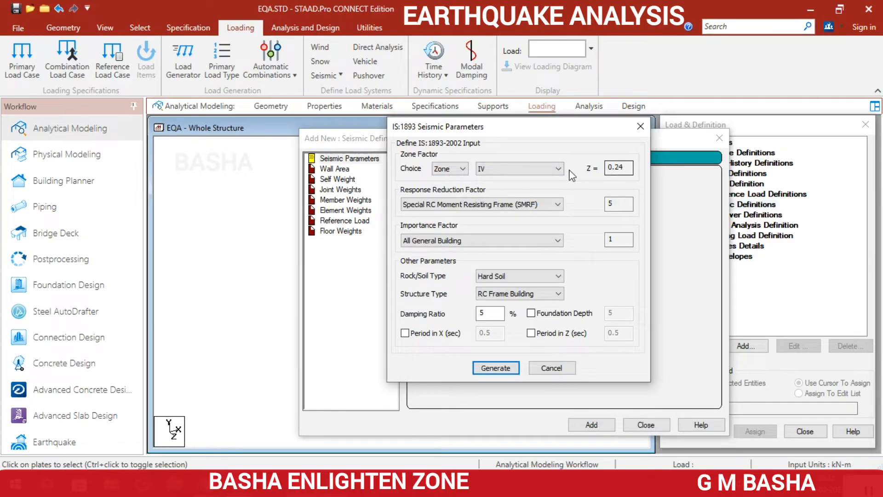
left_click(558, 169)
left_click(544, 209)
Switch to the IS 1893-1 (2002) PDF in the browser, examine the zone factors, response spectra and damping factors, and return to STAAD.Pro.
mouse_move(206, 454)
left_click(126, 431)
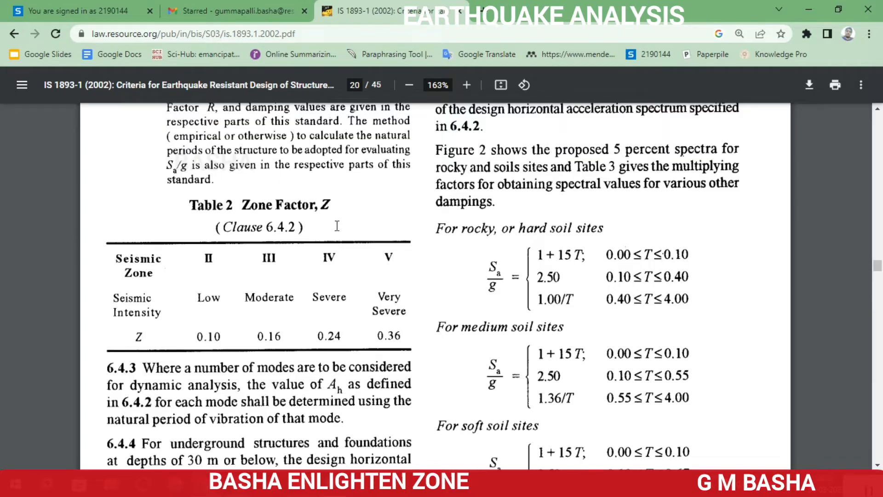
scroll(543, 249, "down", 5)
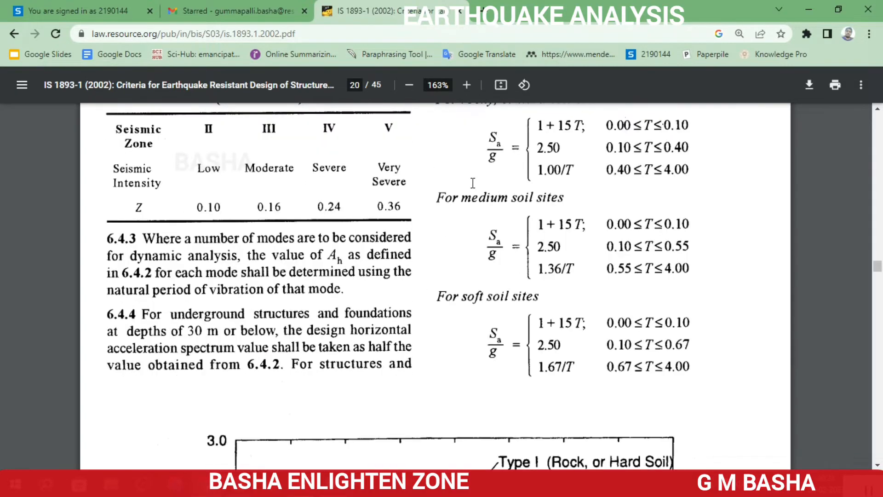
scroll(545, 267, "up", 5)
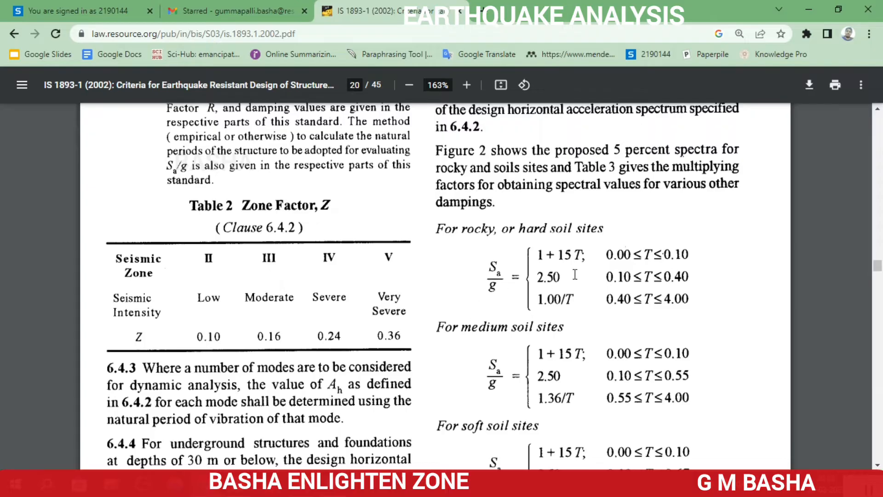
scroll(507, 228, "down", 7)
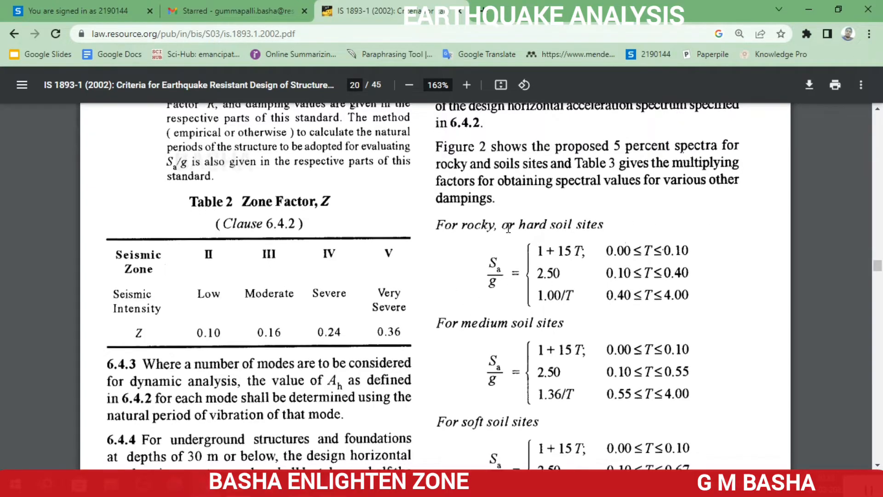
scroll(466, 252, "down", 4)
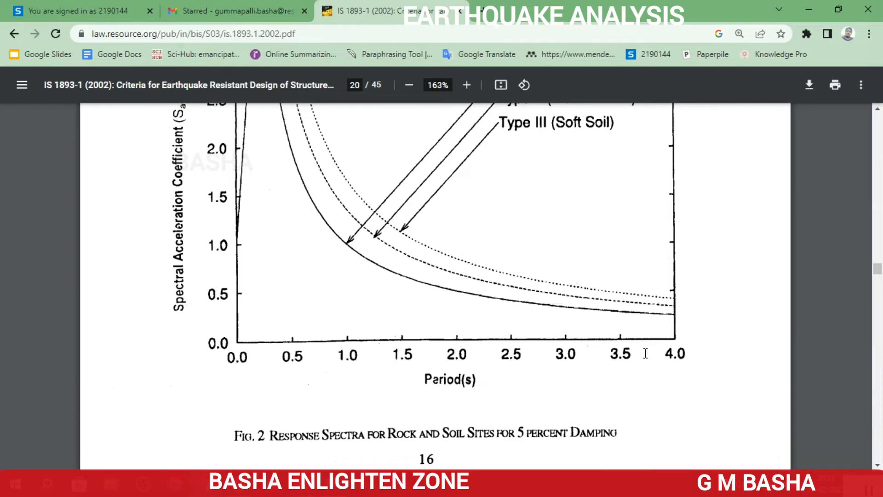
scroll(552, 276, "up", 1)
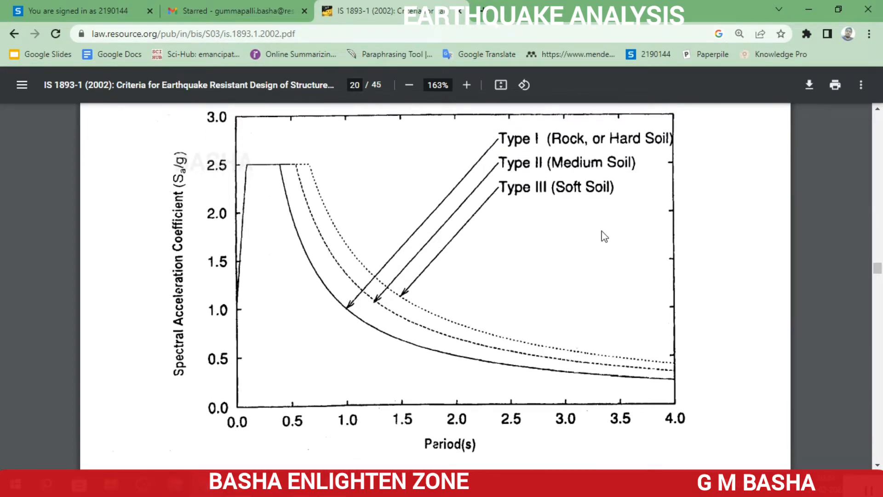
scroll(469, 227, "down", 10)
scroll(466, 227, "down", 15)
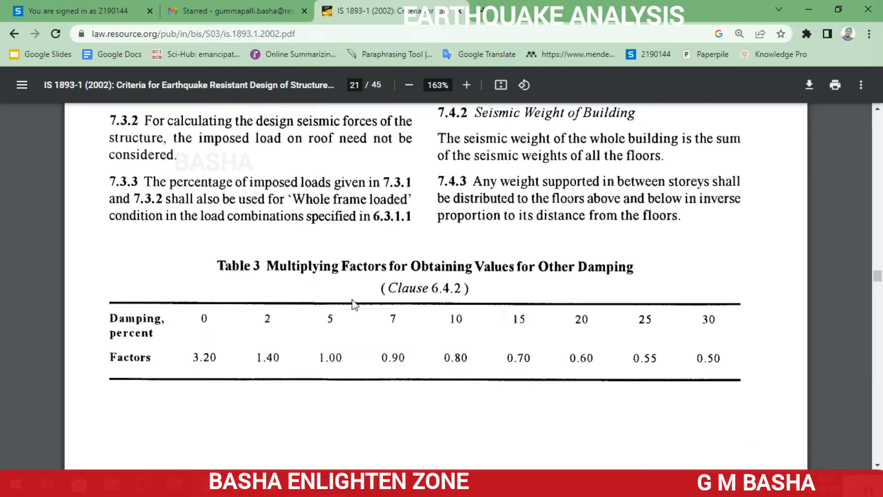
left_click(285, 482)
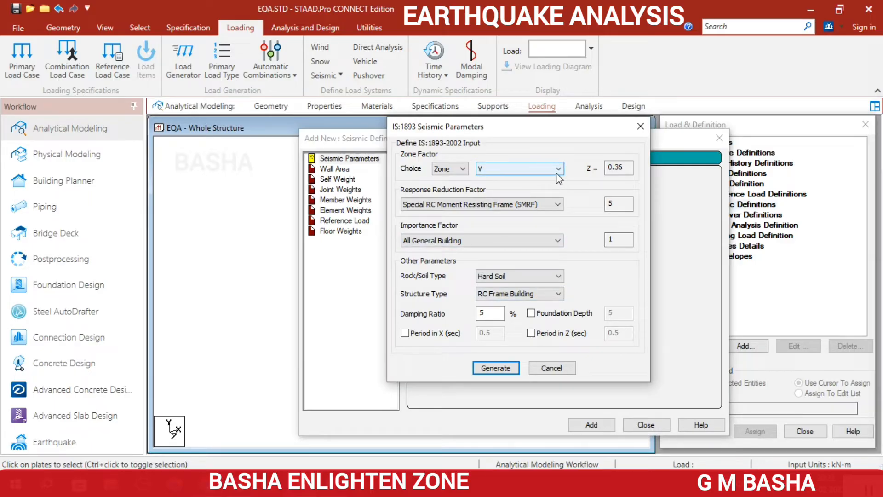
Choose Special RC Moment Resisting Frame (SMRF) for the response reduction factor and All General Building for the importance factor.
left_click(462, 204)
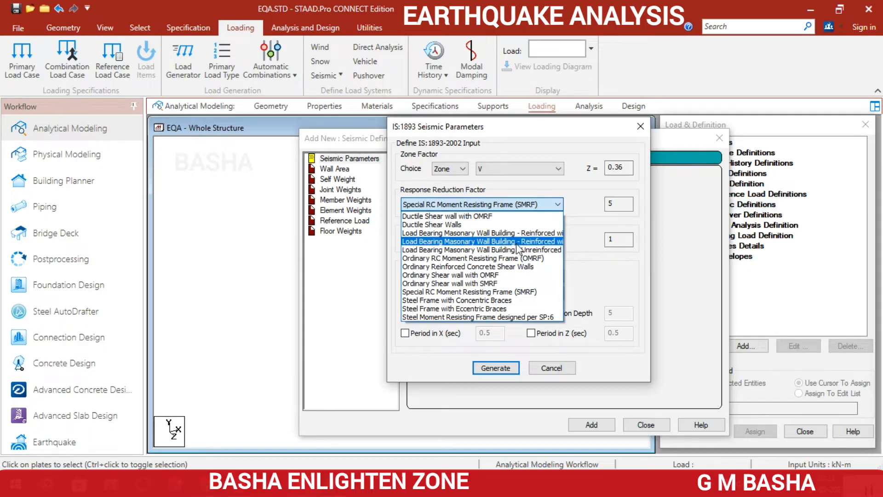
left_click(473, 291)
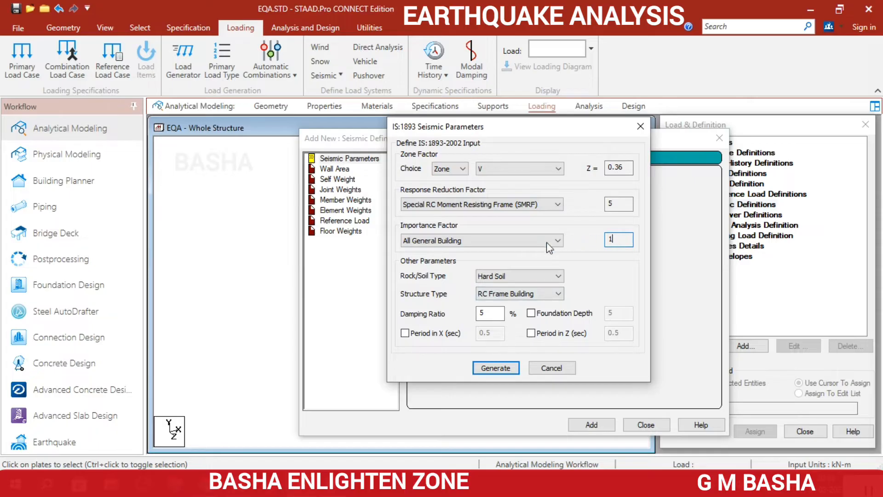
left_click(524, 243)
left_click(504, 261)
Set the rock/soil type to Soft Soil with RC Frame Building as structure type, and generate and add the seismic parameters.
left_click(515, 276)
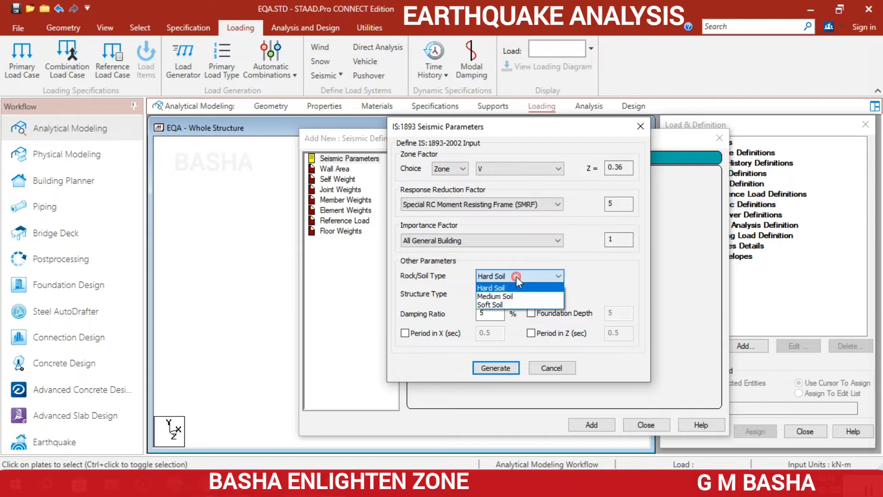
left_click(520, 302)
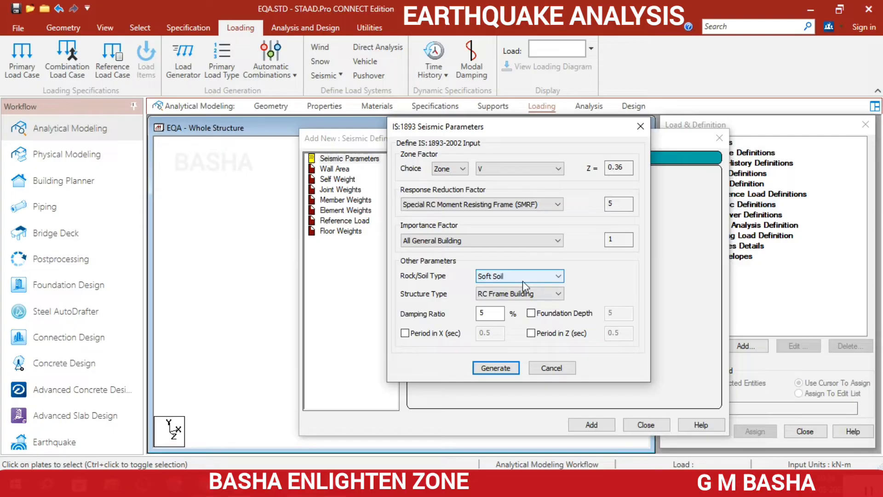
left_click(500, 298)
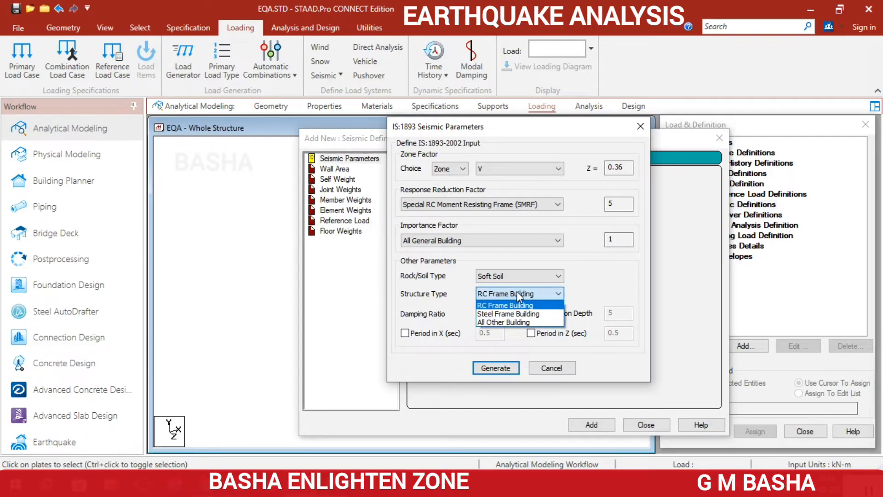
left_click(521, 294)
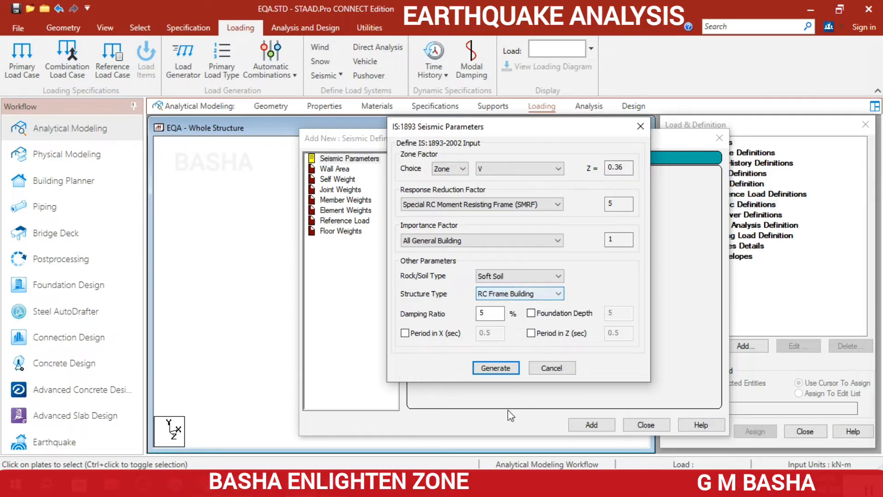
left_click(506, 368)
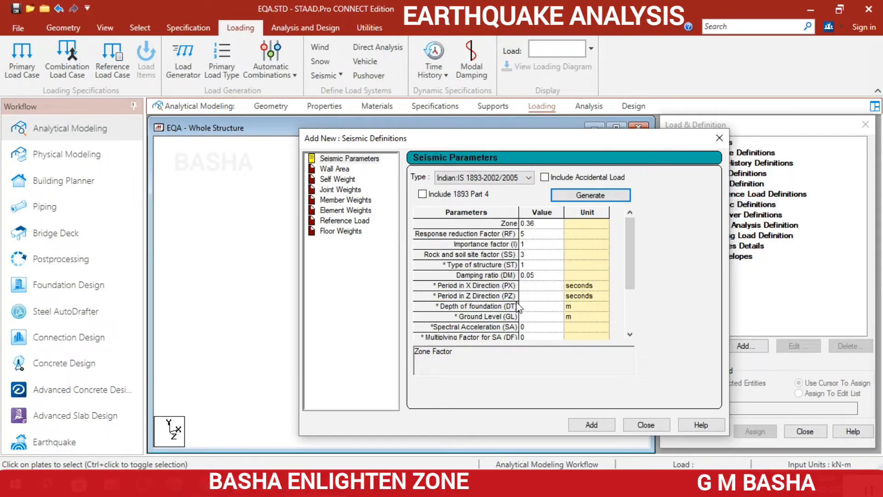
left_click(608, 423)
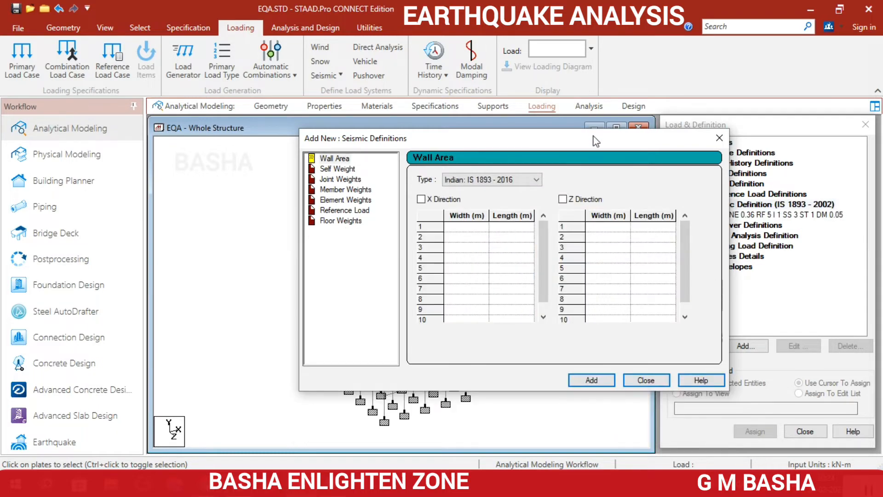
Add a self-weight with a factor of 1 to the seismic definition.
left_click_drag(596, 141, 466, 127)
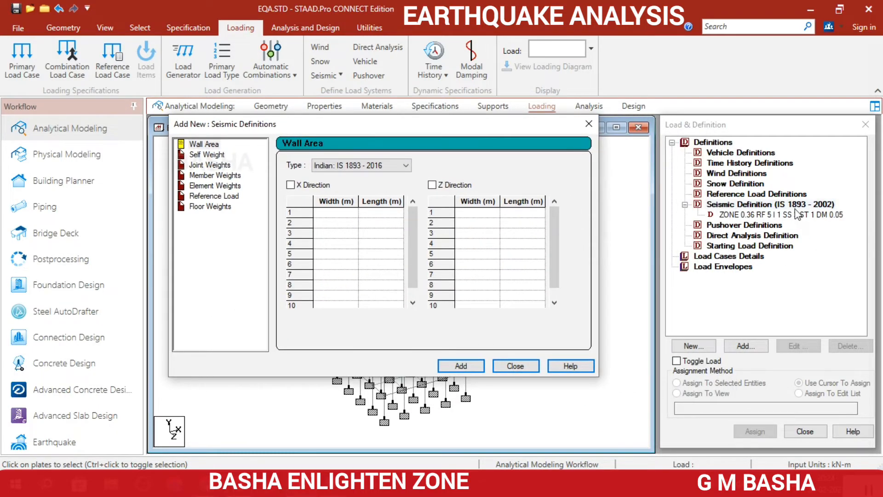
left_click(208, 155)
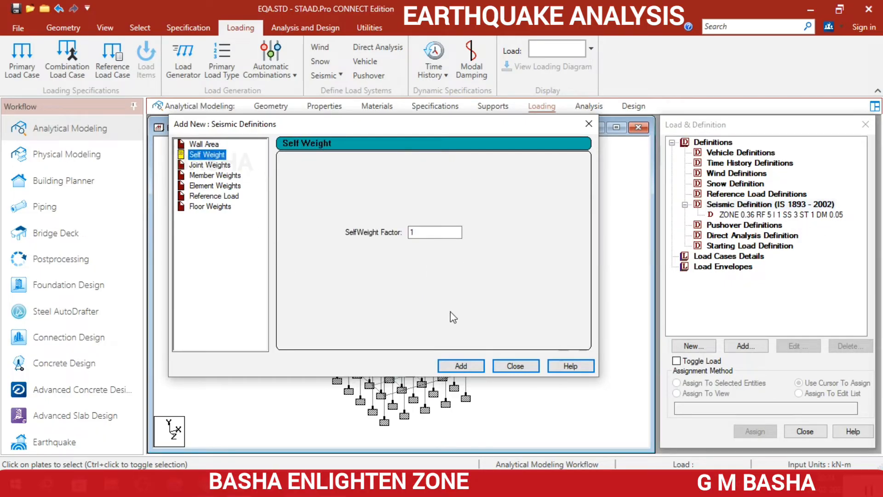
left_click(461, 366)
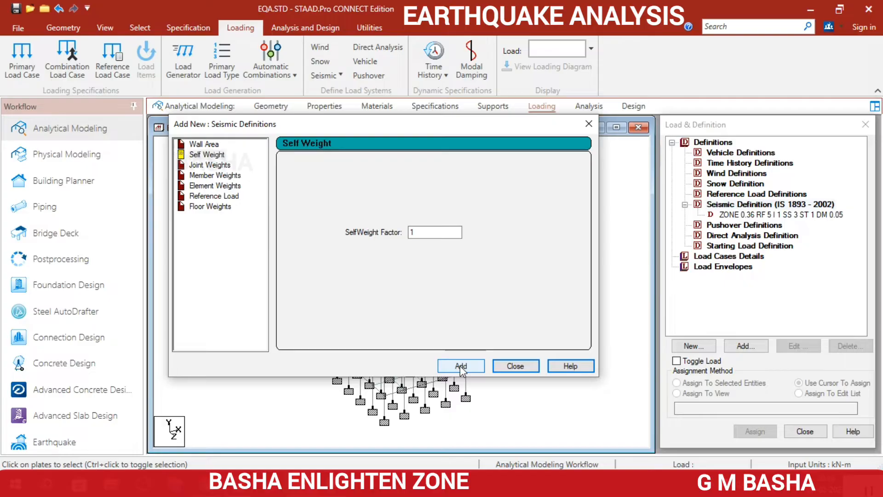
Start a member weight in the seismic definition with the uniform (UNI) loading type.
left_click(228, 176)
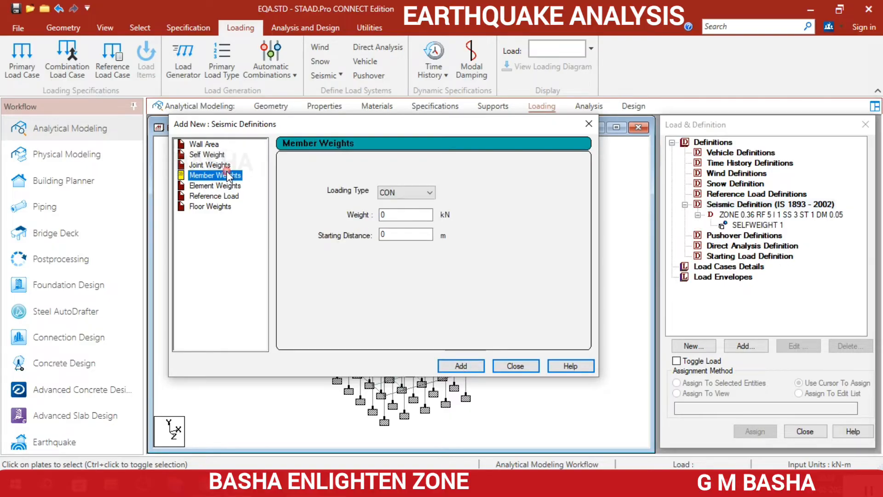
left_click(422, 191)
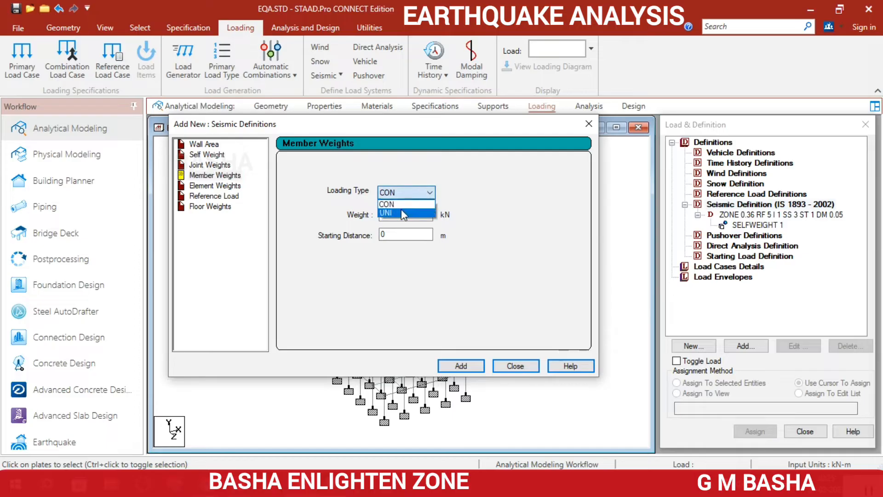
left_click(401, 210)
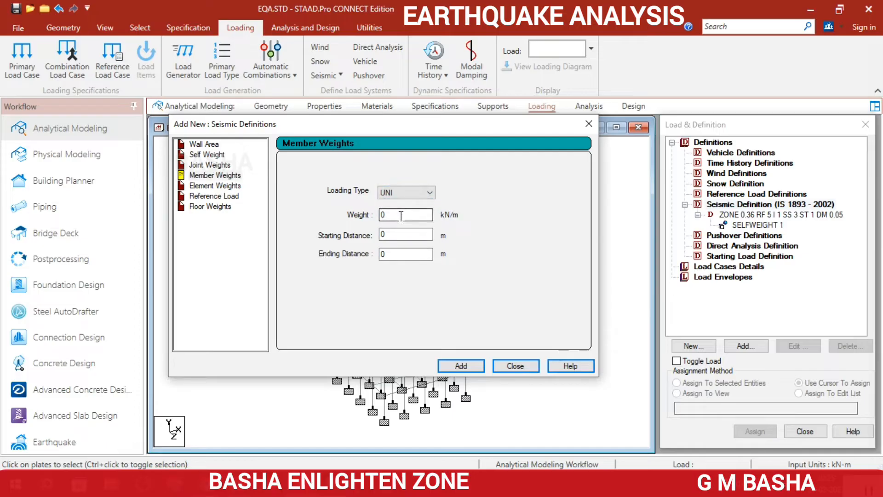
left_click_drag(400, 214, 367, 210)
Calculate the member weight in the built-in scientific calculator as 0.3 × 0.23 × 25.
left_click(389, 30)
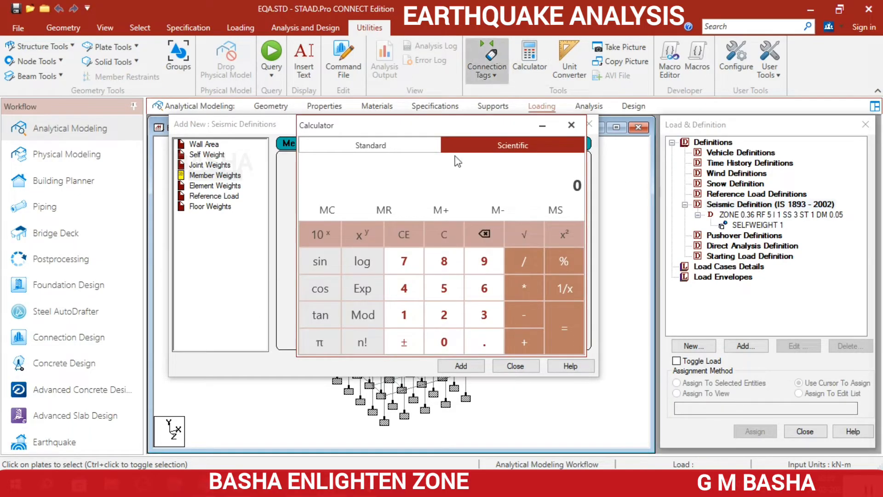
left_click(476, 346)
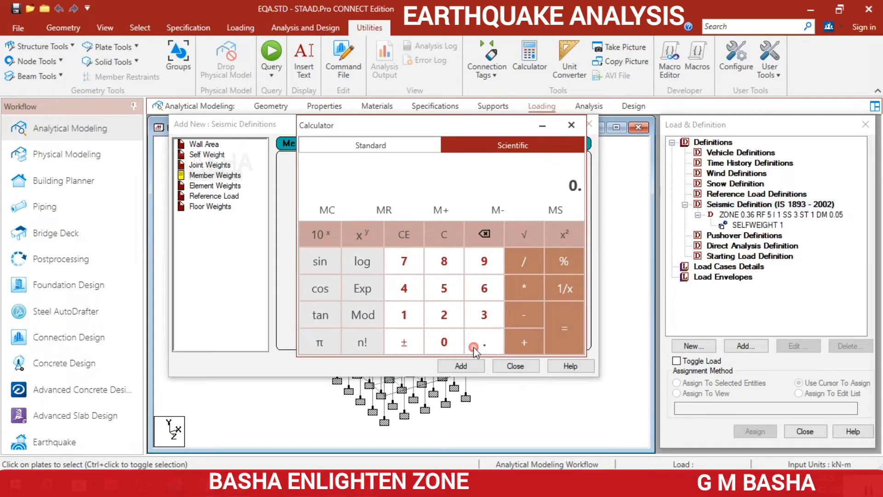
left_click(483, 315)
left_click(523, 288)
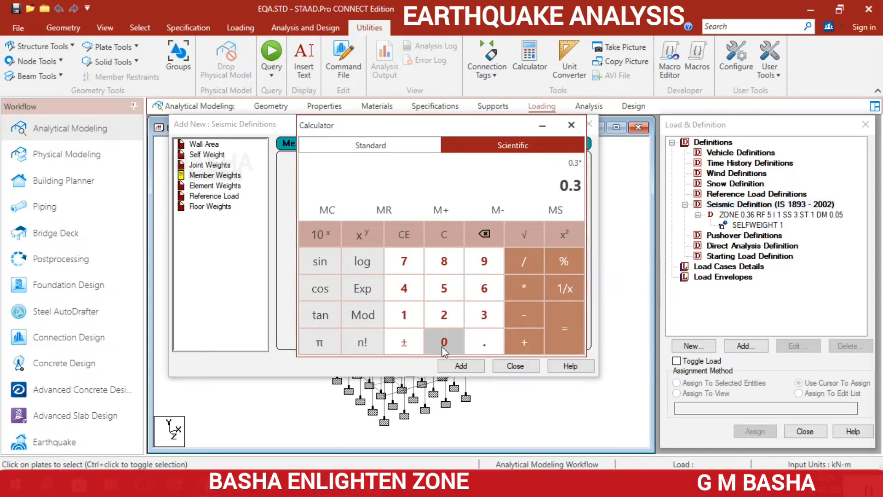
left_click(444, 344)
left_click(484, 343)
left_click(444, 315)
left_click(483, 317)
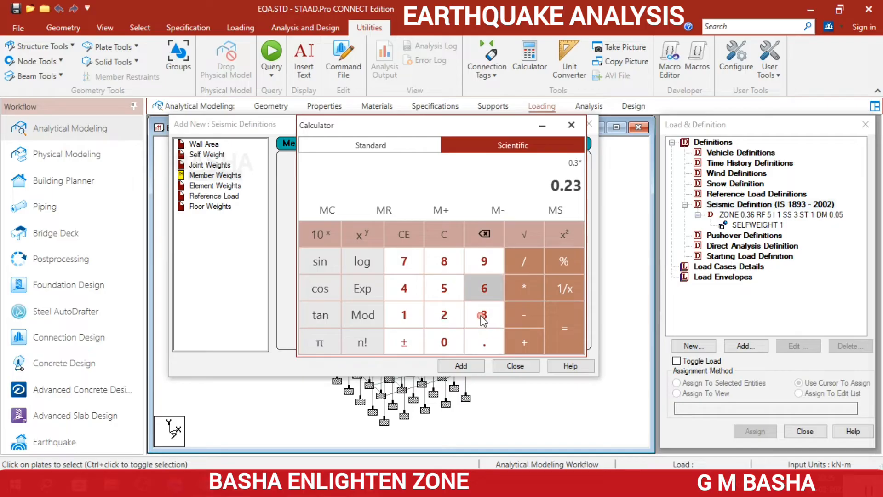
left_click(522, 287)
left_click(445, 313)
left_click(449, 288)
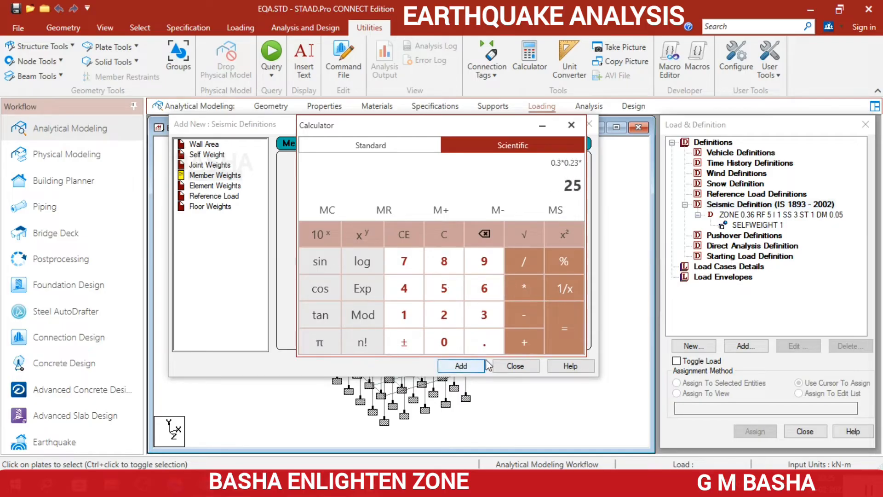
left_click(562, 316)
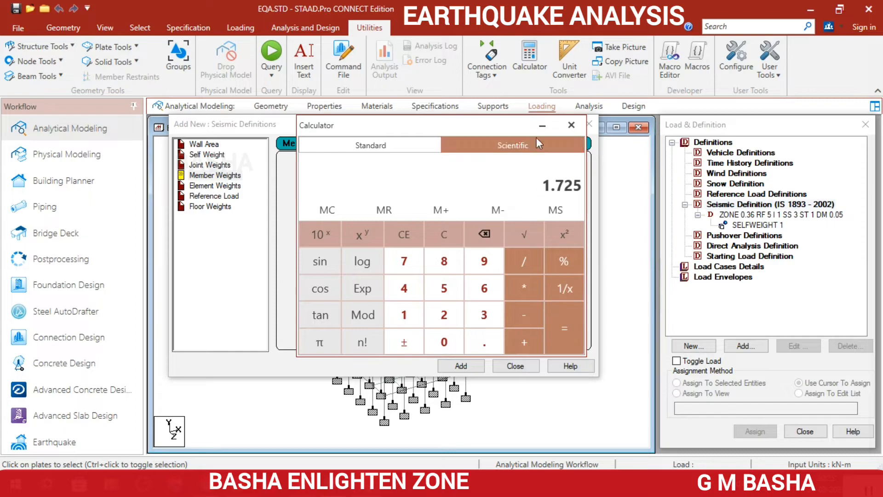
Close the calculator and add the uniform member weight of -1.725 kN/m.
left_click(572, 125)
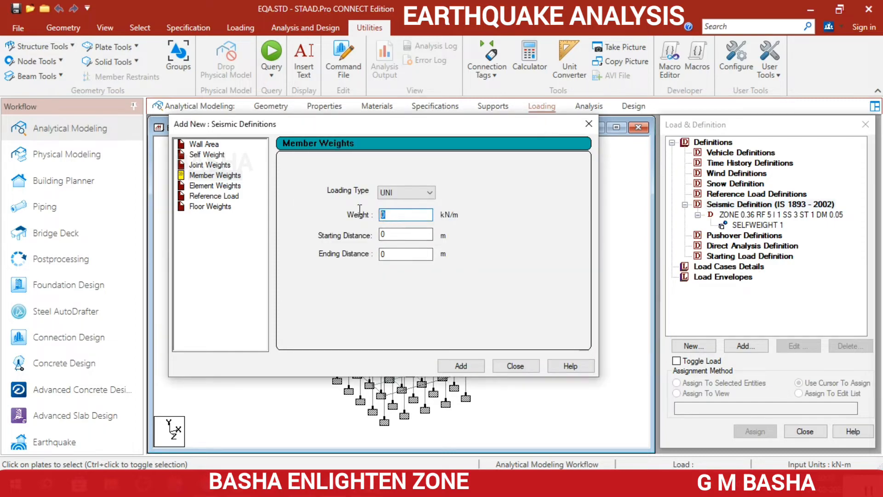
type("-1.725")
left_click(461, 365)
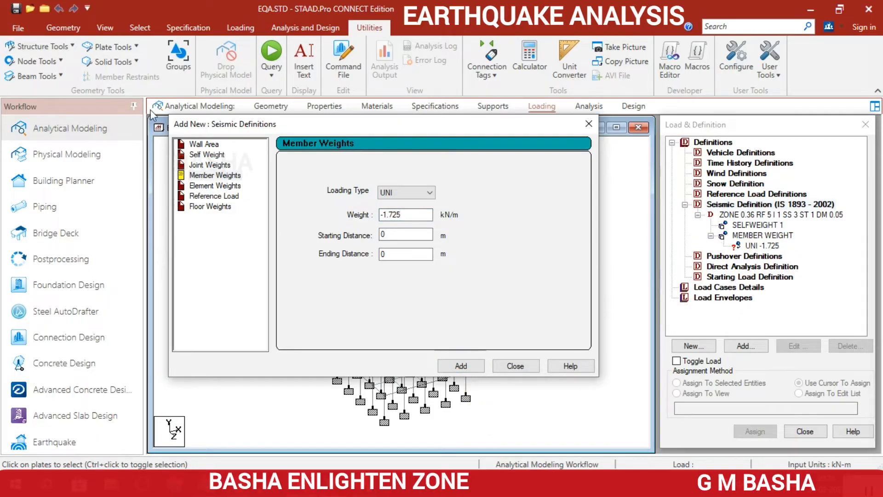
Calculate 0.15 × 25 for the slab in the calculator and set the floor weight pressure to -3.75 kN/m2.
left_click(210, 206)
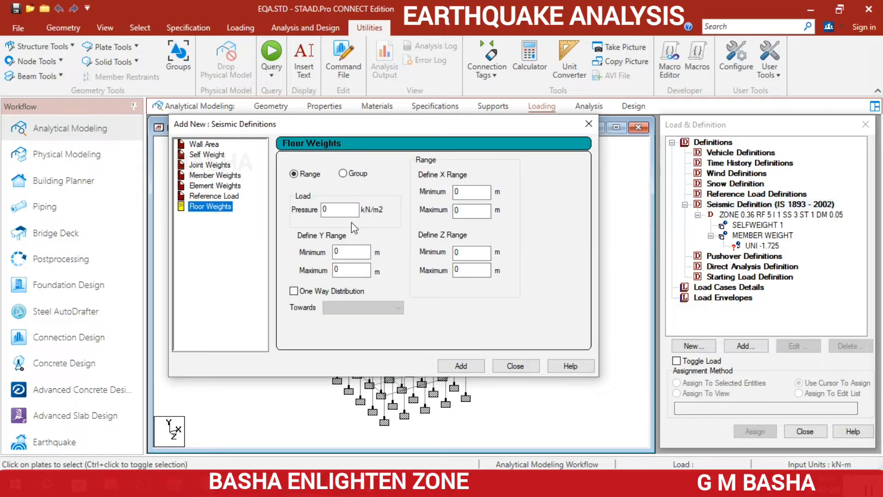
double_click(338, 209)
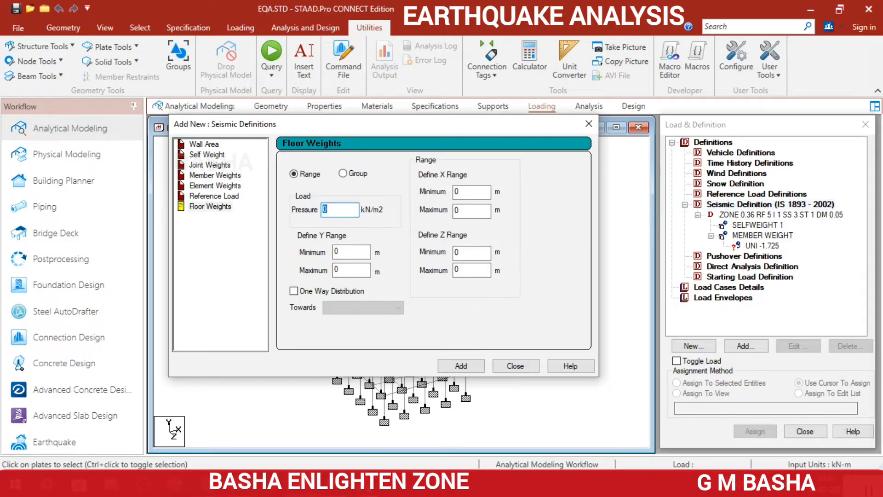
key("alt+Tab")
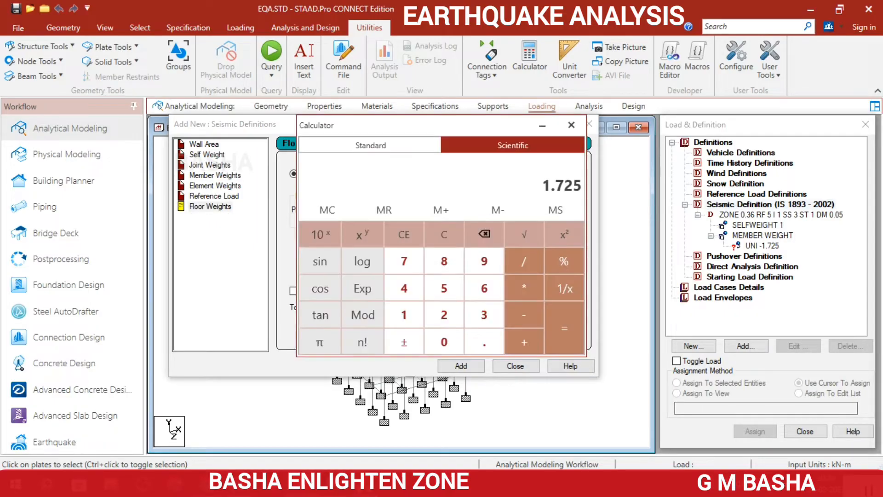
left_click(443, 236)
left_click(478, 341)
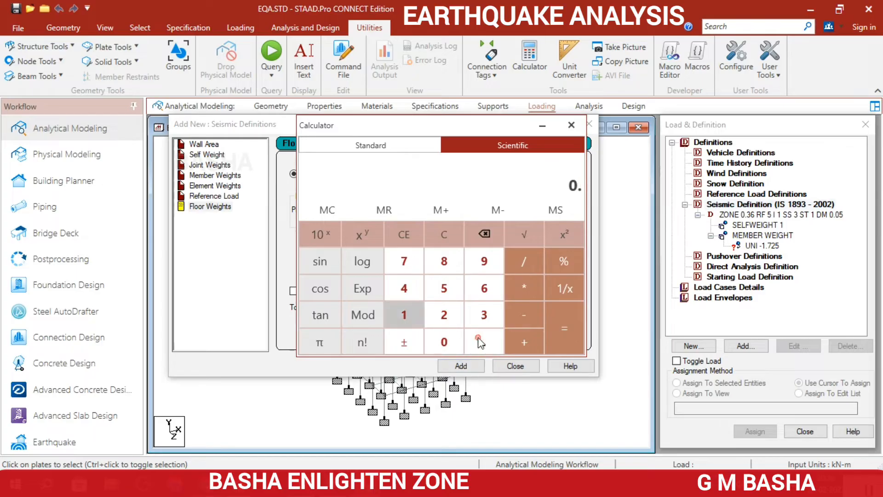
left_click(407, 313)
left_click(440, 290)
left_click(528, 292)
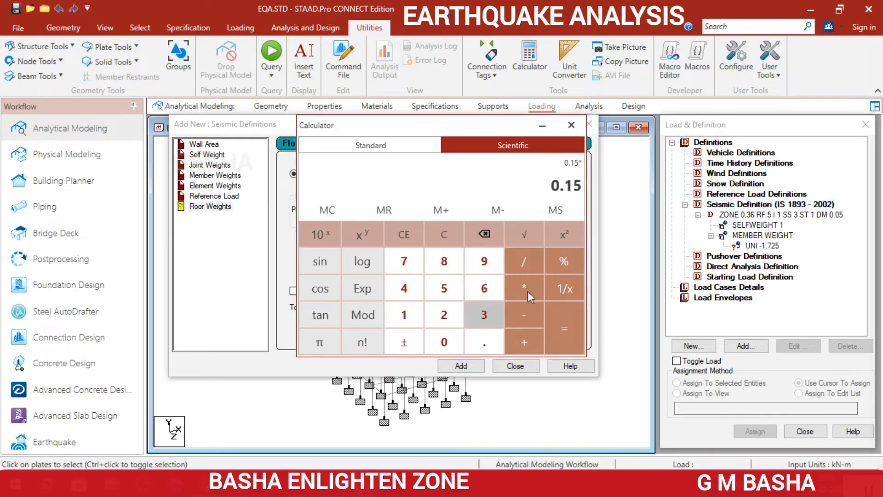
left_click(447, 314)
left_click(447, 295)
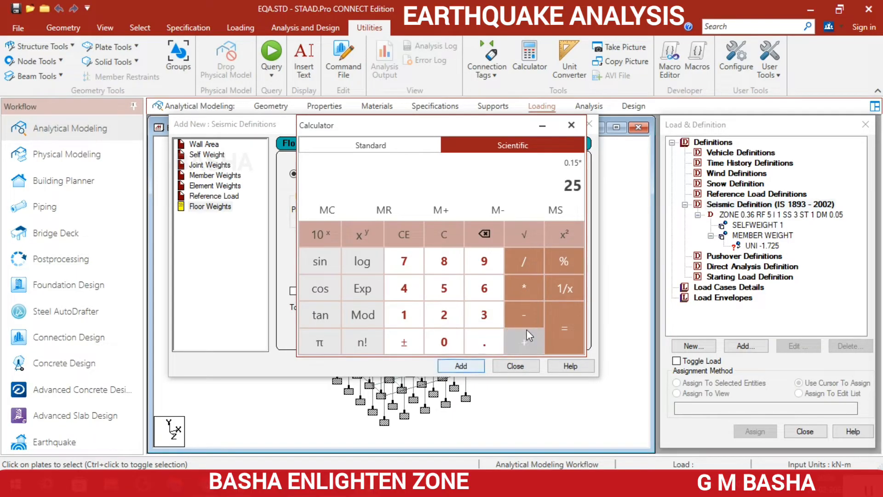
left_click(567, 321)
left_click(542, 126)
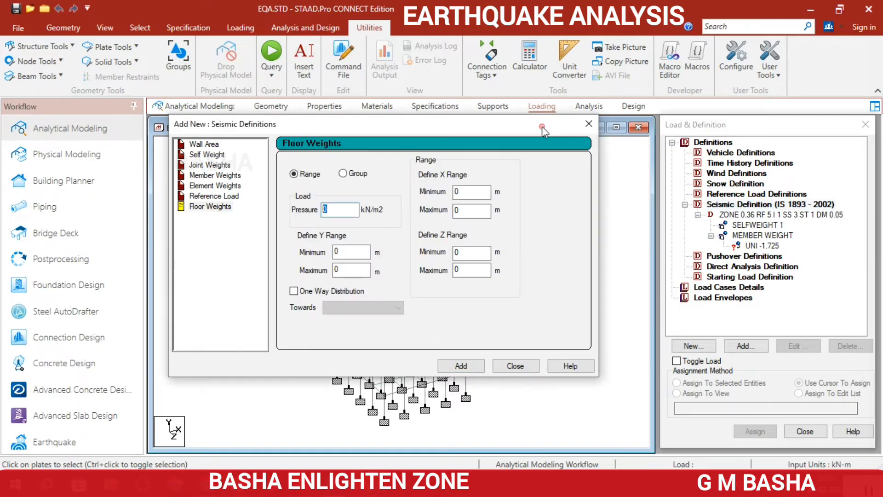
type("-3.75")
Set the floor weight's Y range from 3 m to 27 m, moving the dialog aside to see the structure.
left_click_drag(351, 252, 322, 246)
left_click_drag(379, 128, 681, 39)
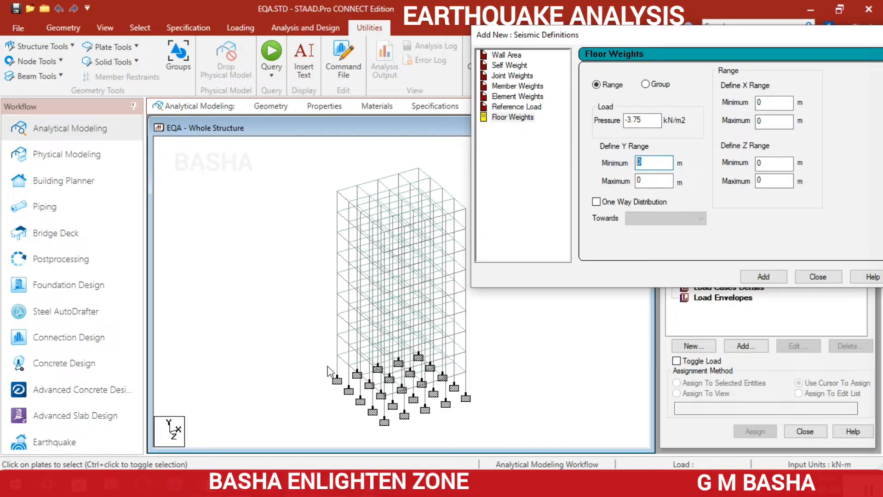
left_click_drag(648, 43, 605, 45)
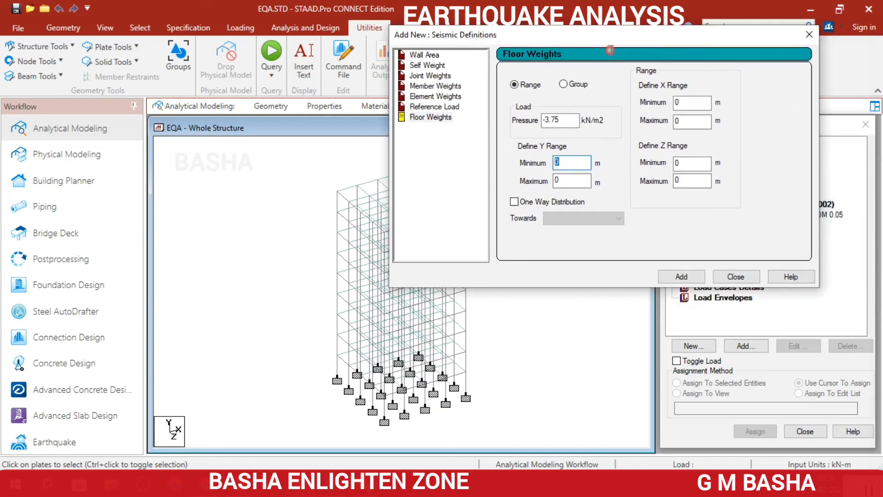
type("3")
left_click_drag(568, 180, 516, 182)
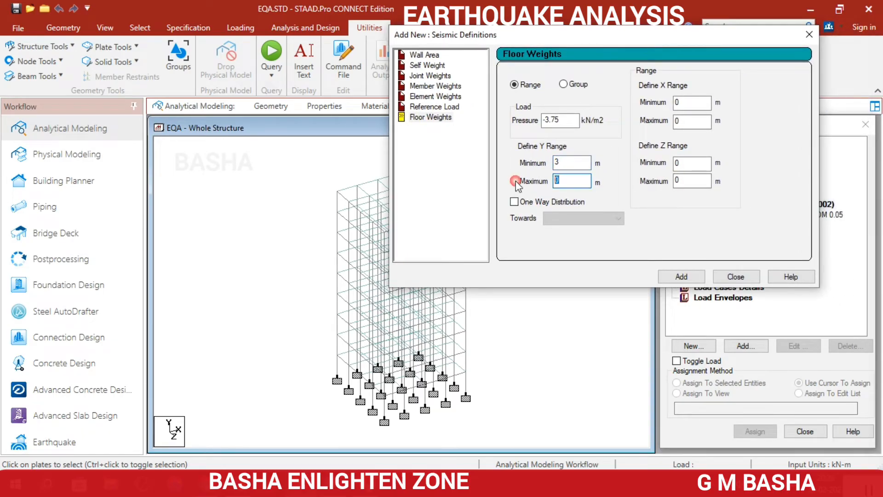
type("27")
Set the maximum of the X and Z ranges to 12 m, add the floor weight and close the seismic definitions dialog.
left_click_drag(689, 122, 664, 120)
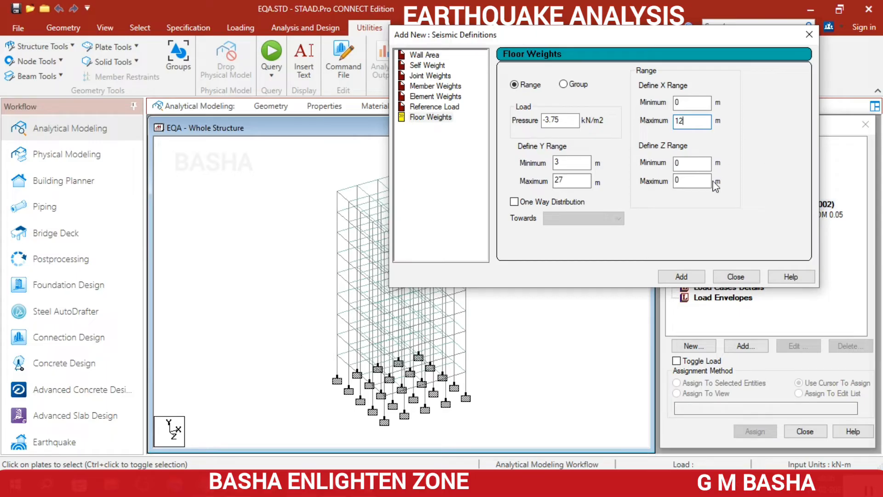
double_click(678, 180)
left_click(676, 279)
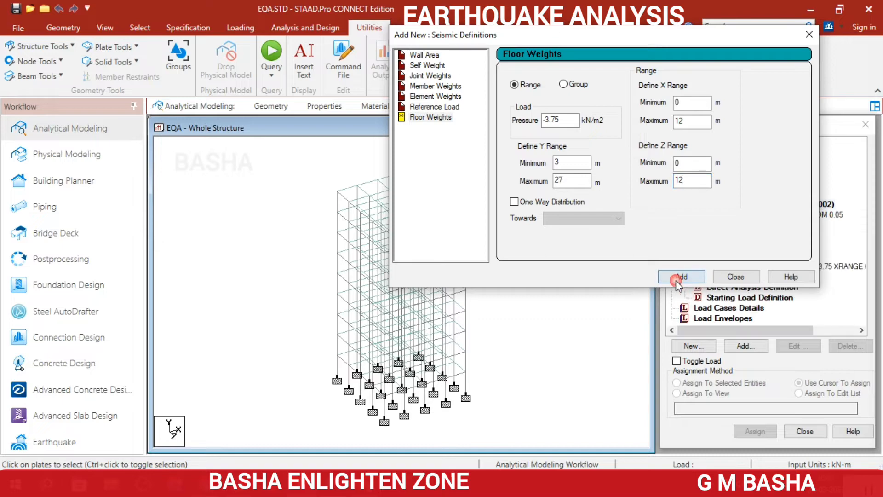
left_click(738, 276)
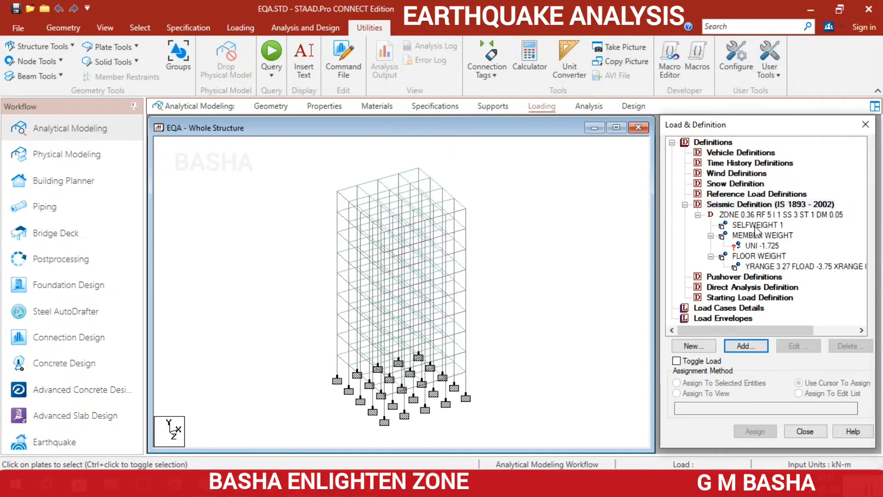
Assign the UNI -1.725 member weight to all beams parallel to the X and Z axes.
left_click(761, 246)
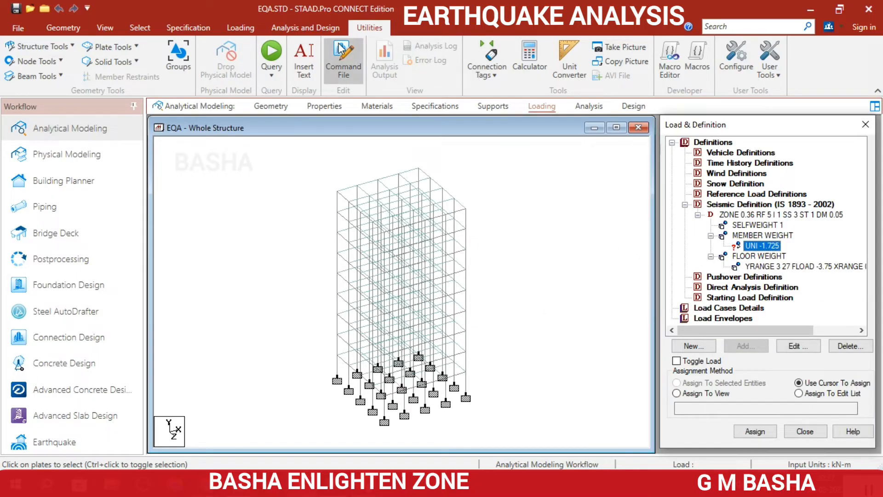
left_click(116, 29)
left_click(140, 28)
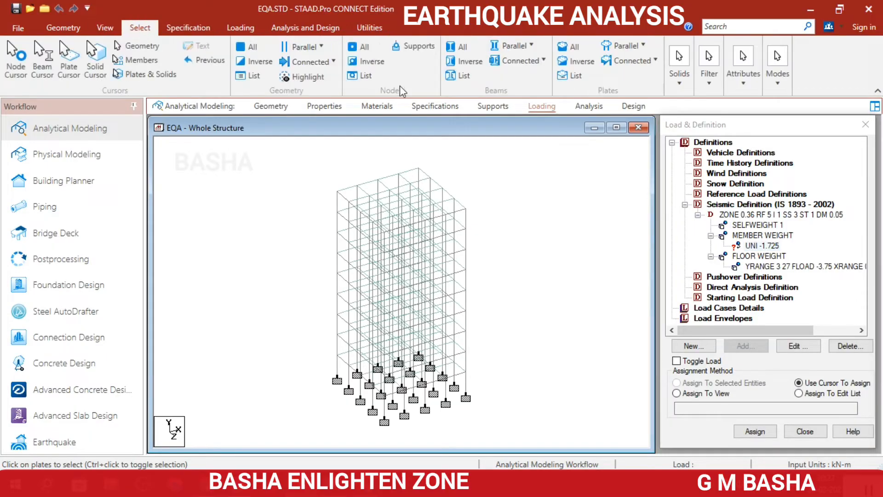
left_click(509, 46)
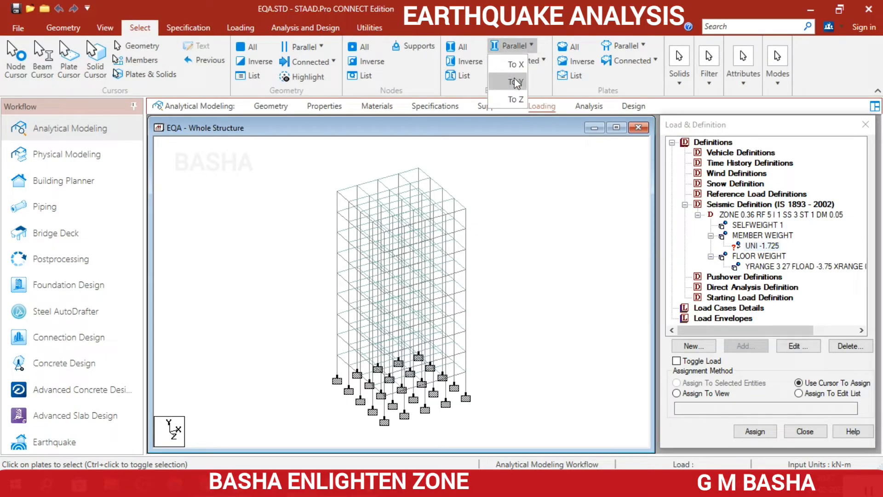
left_click(511, 63)
left_click(514, 46)
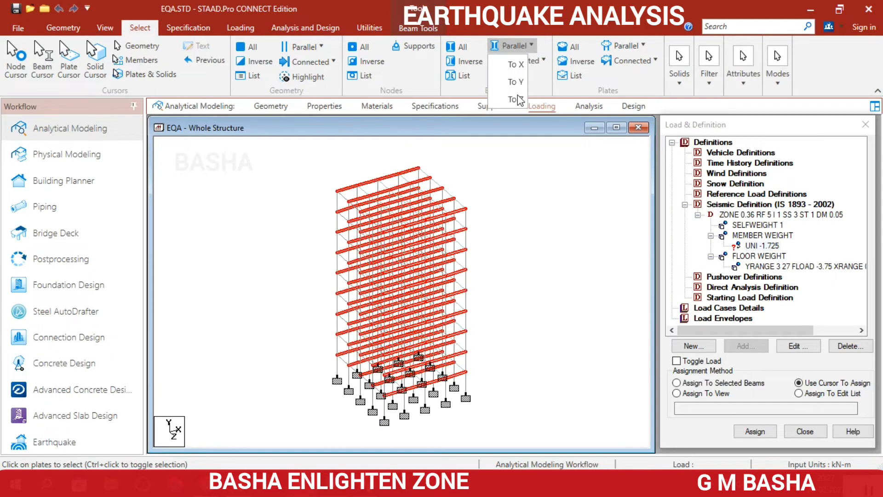
left_click(519, 98)
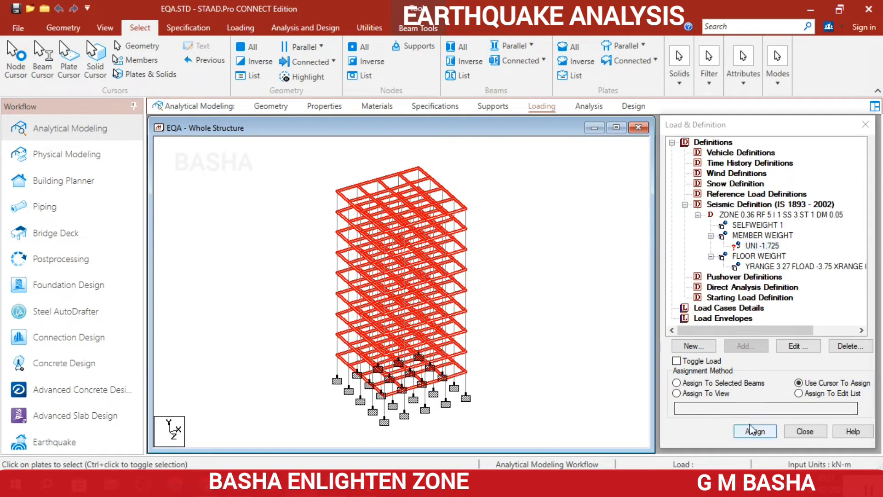
left_click(676, 383)
left_click(742, 431)
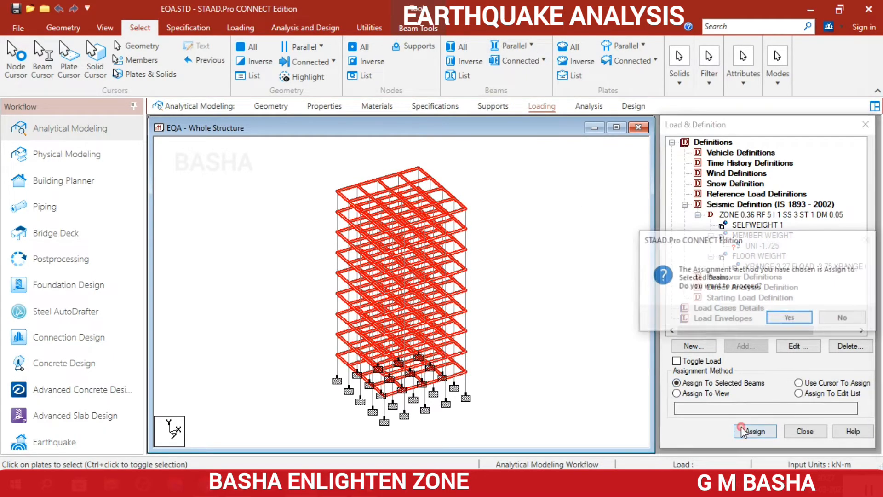
left_click(788, 319)
Add primary load case 1 with the Seismic loading type and the title X.
left_click(793, 268)
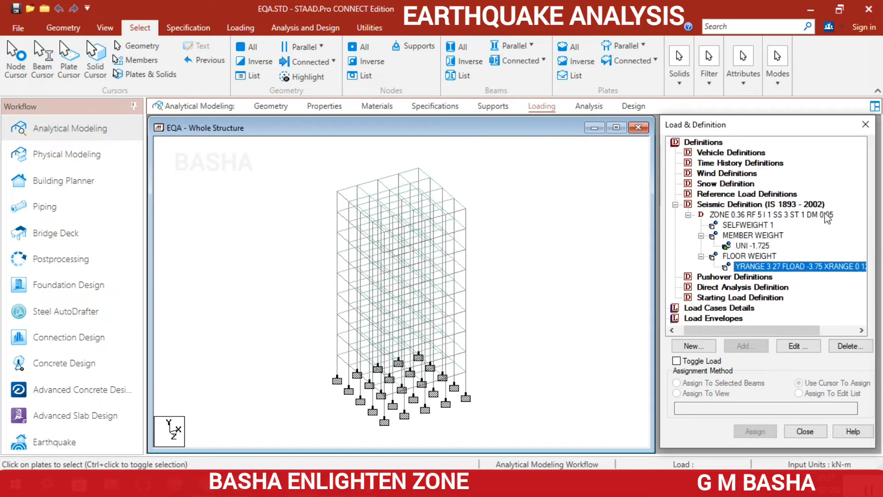
left_click(733, 309)
left_click(745, 346)
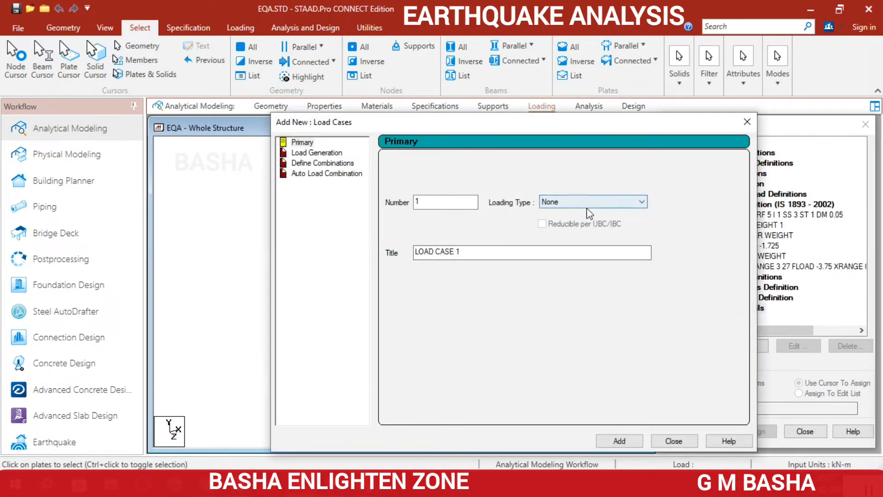
left_click(587, 206)
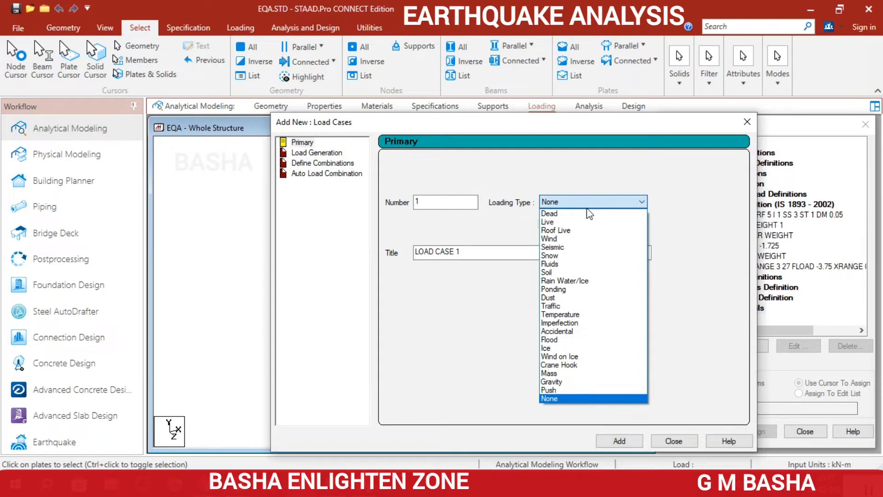
left_click(570, 247)
left_click_drag(481, 256, 343, 251)
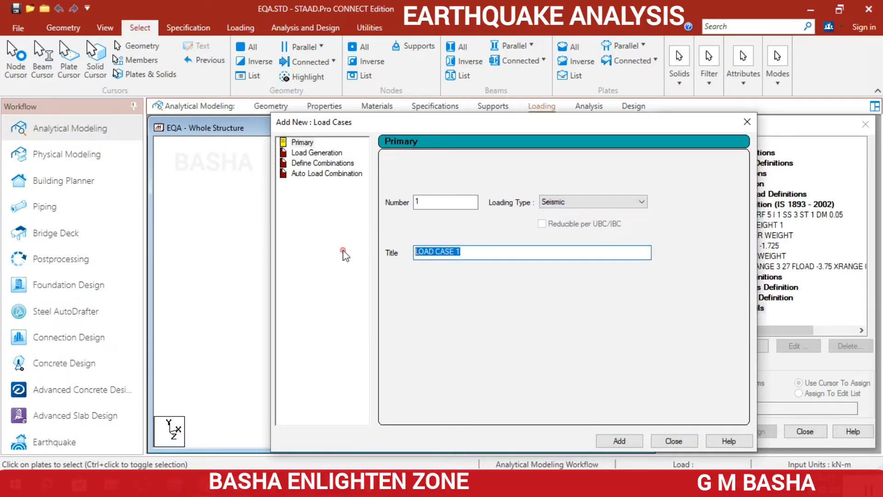
type("X")
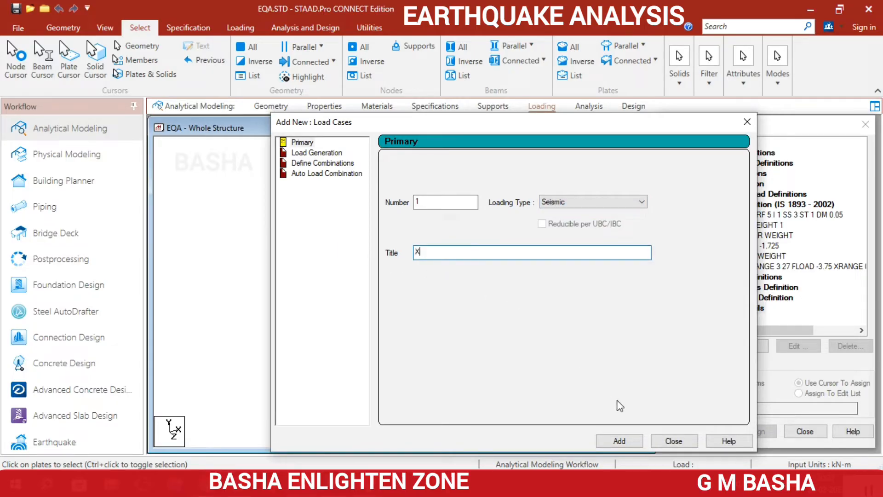
left_click(619, 442)
Add primary load case 2 with the Seismic loading type and the title Z.
left_click(626, 202)
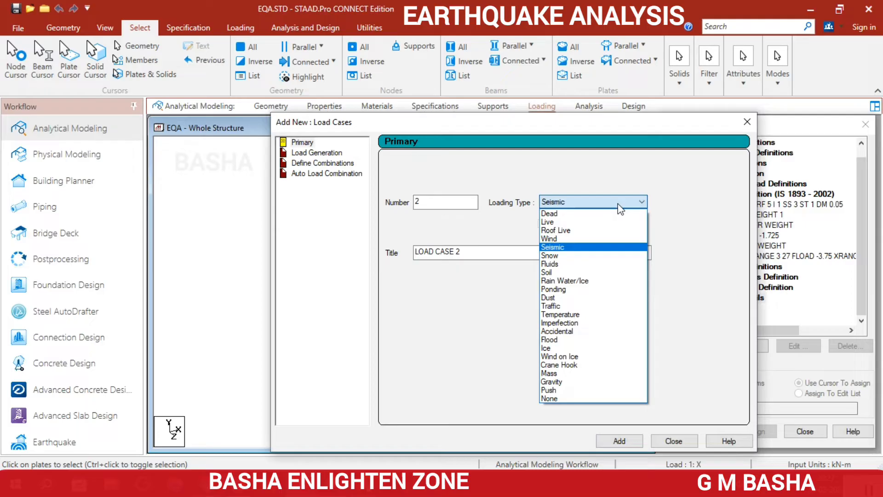
left_click(597, 251)
left_click_drag(488, 254, 366, 248)
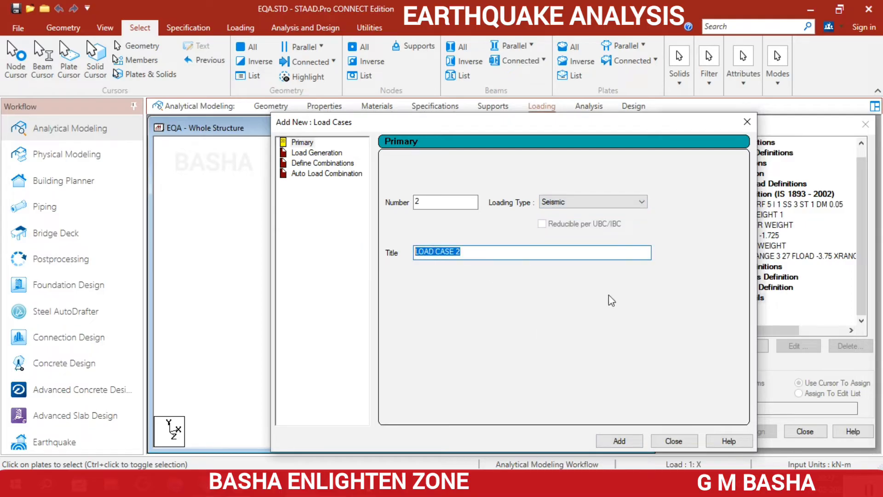
type("Y")
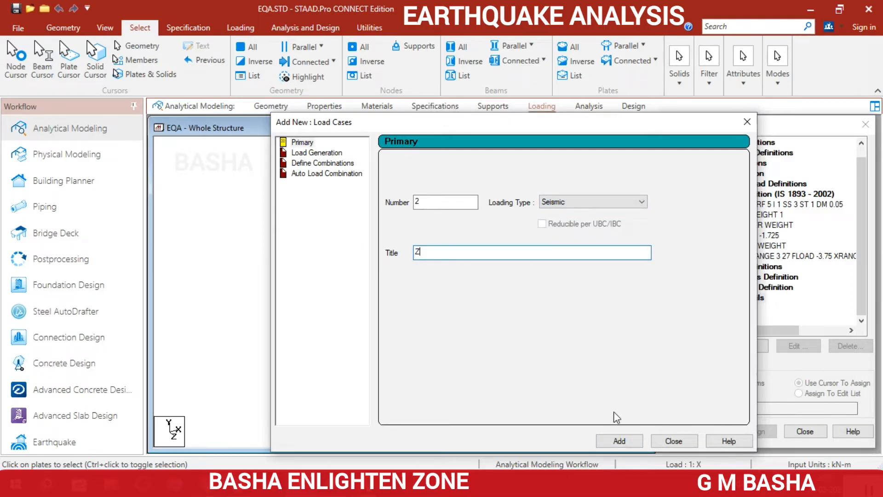
left_click(620, 441)
Add seismic load case 3 with the title -X.
left_click_drag(487, 253, 353, 255)
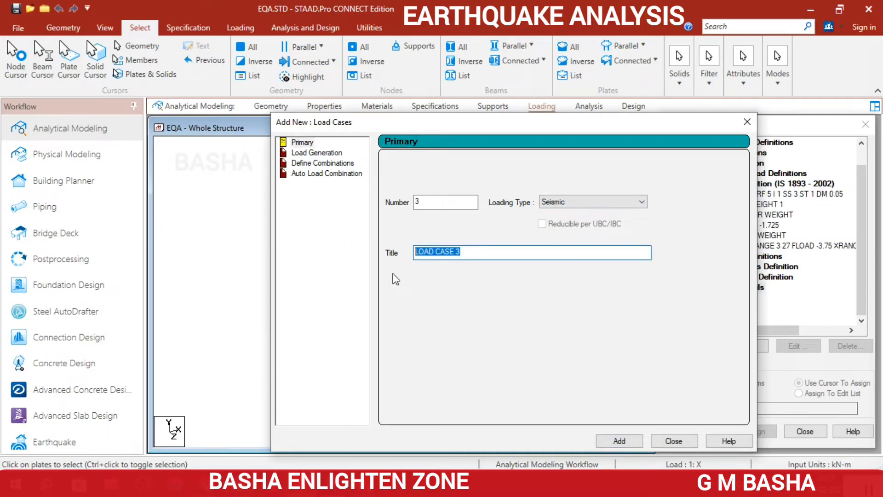
key("BackSpace")
type("-X")
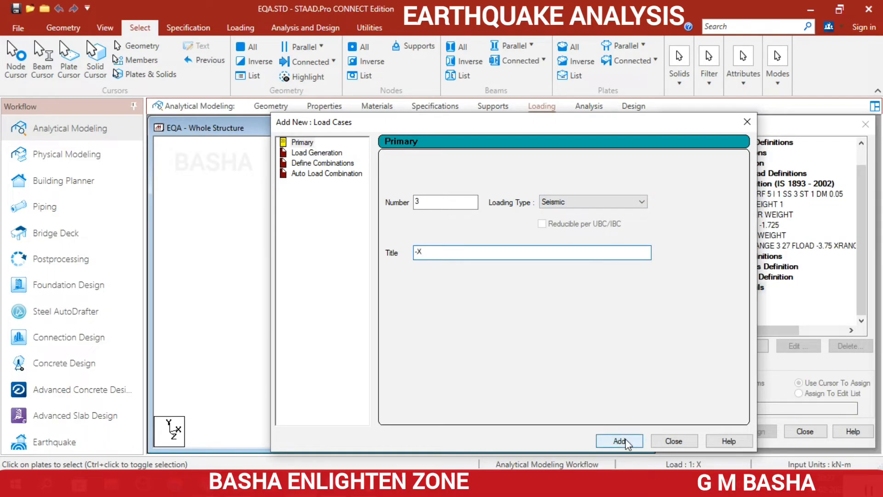
left_click(619, 440)
Add seismic load case 4 with the title -Z and close the load case dialog.
left_click_drag(504, 252, 358, 254)
key("BackSpace")
type("-")
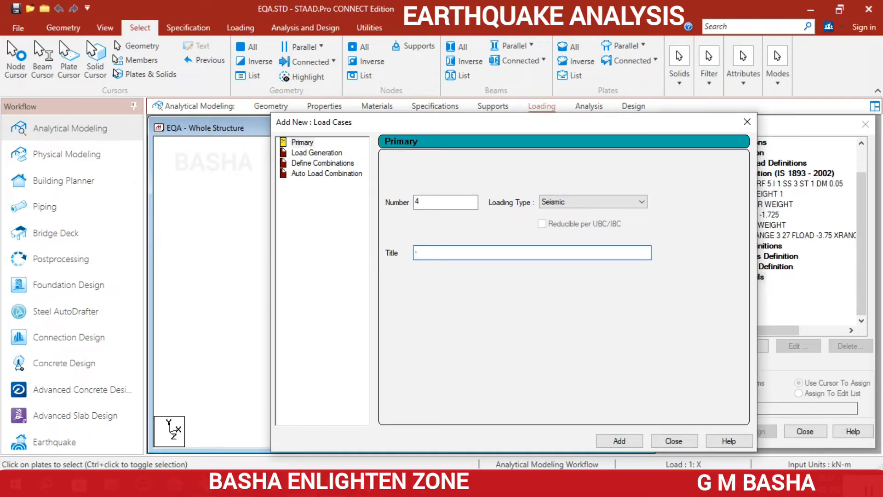
type("Z")
left_click(628, 440)
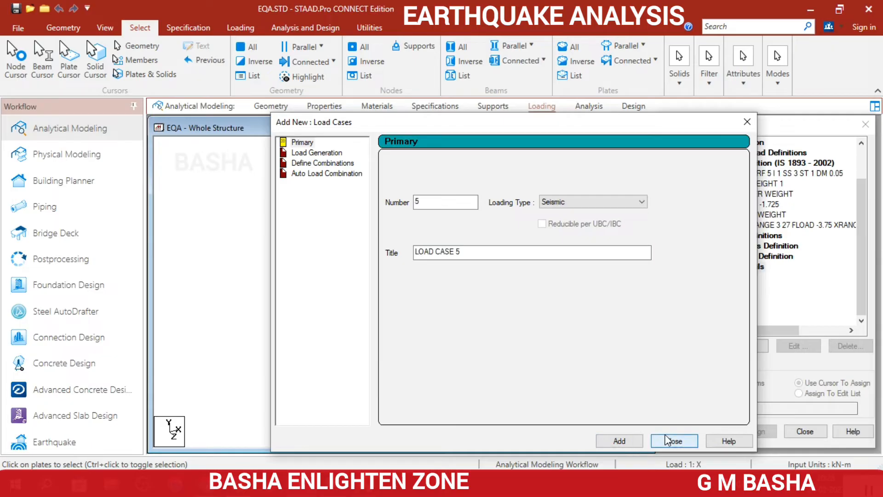
left_click(668, 441)
Add a seismic load in the X direction with factor 1 to load case 1 (X).
left_click(715, 277)
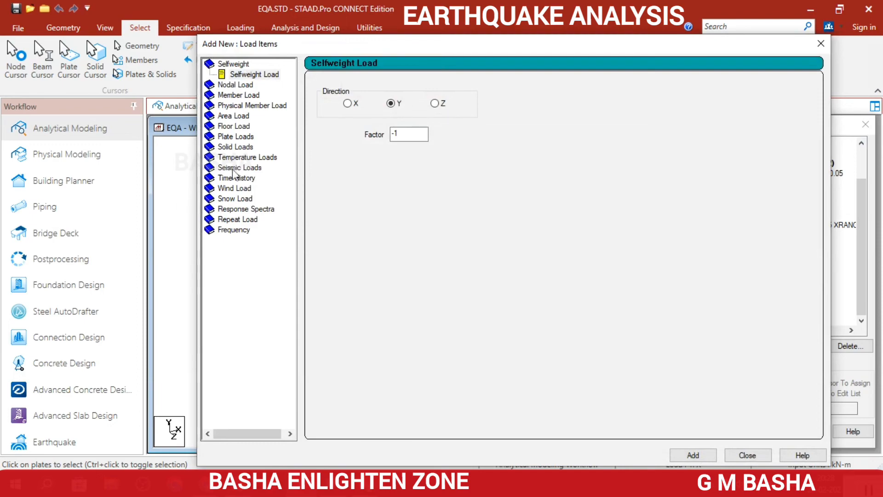
left_click(236, 168)
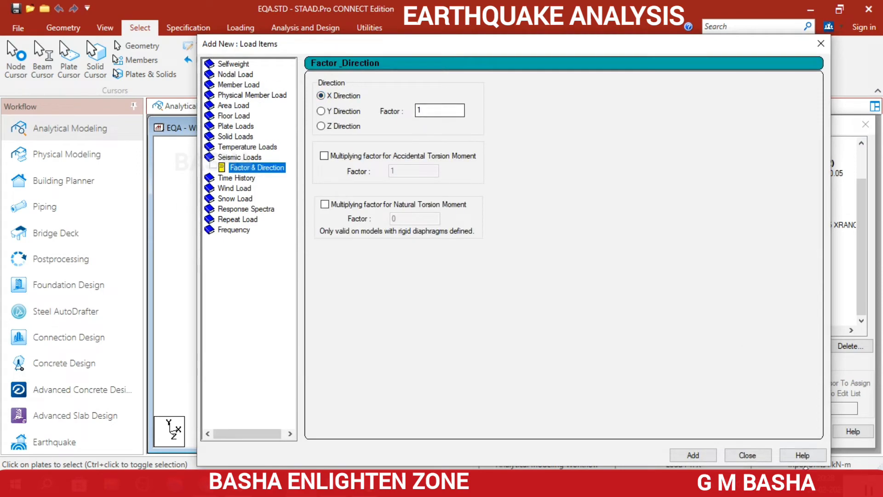
left_click(693, 454)
left_click(747, 455)
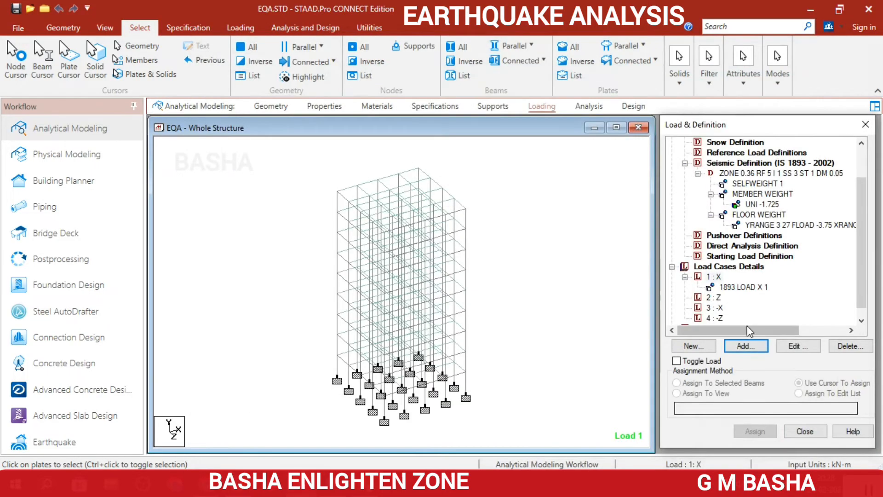
Add a seismic load in the X direction with factor 1 to load case 2 (Z).
left_click(714, 297)
left_click(741, 347)
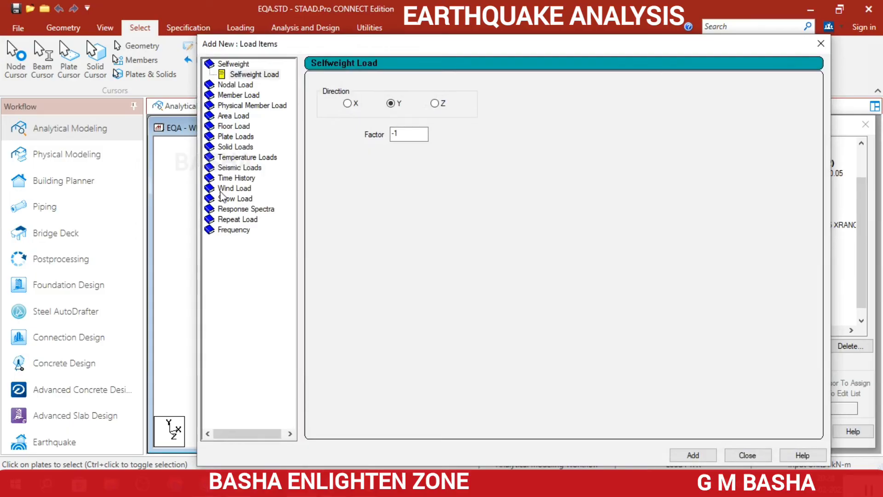
left_click(234, 168)
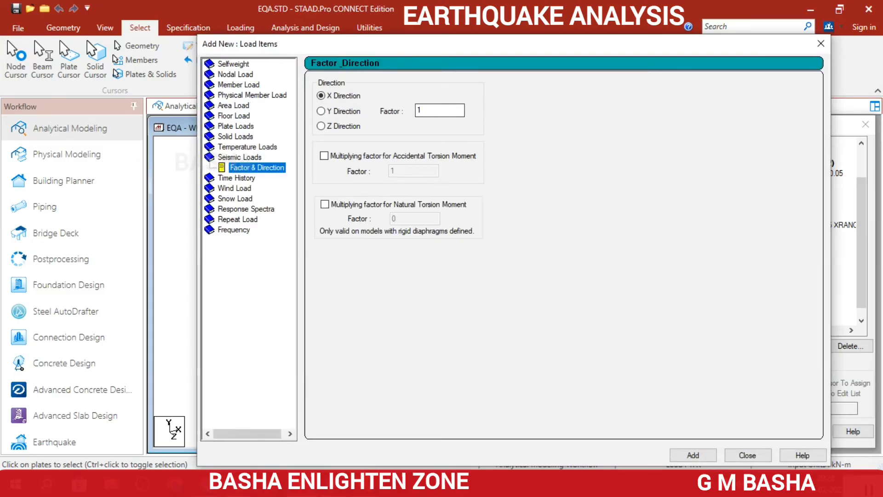
left_click(692, 455)
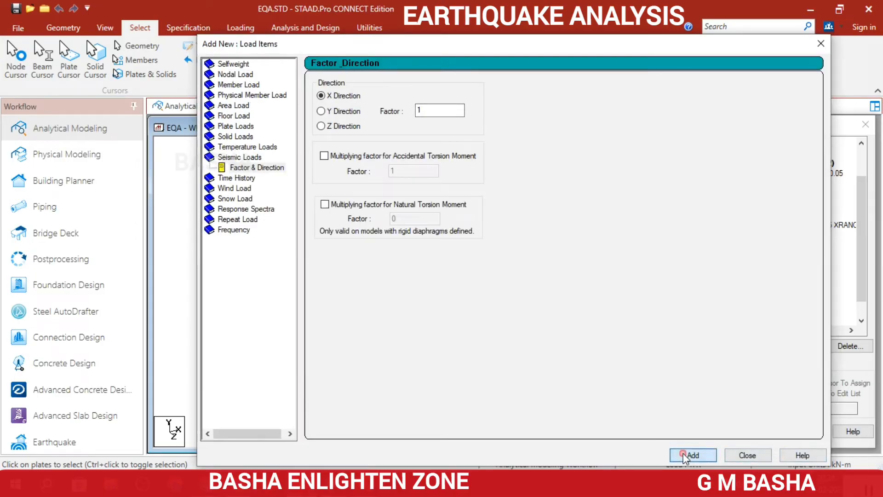
left_click(748, 454)
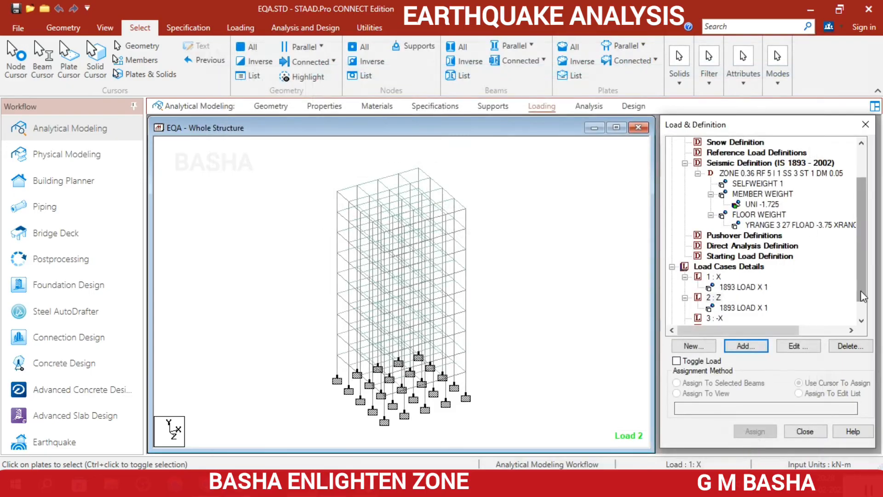
Add a seismic load in the X direction with factor -1 to load case 3 (-X).
scroll(860, 290, "down", 1)
left_click(714, 286)
left_click(744, 346)
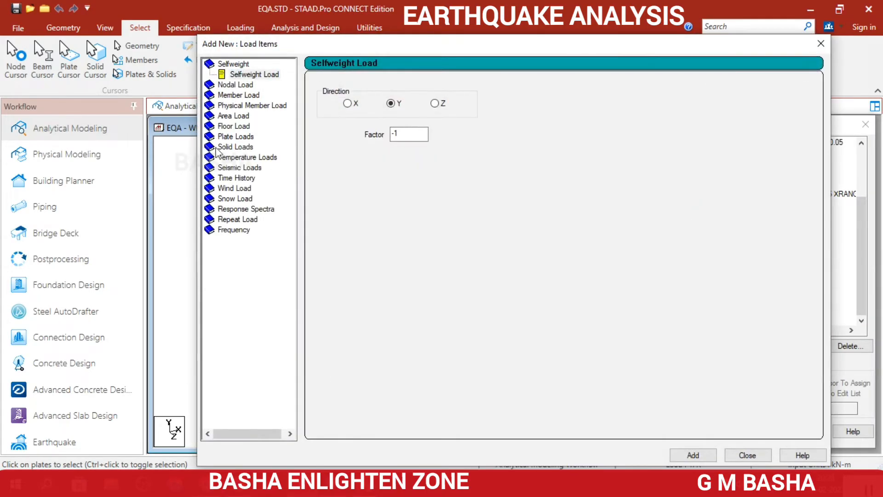
left_click(234, 167)
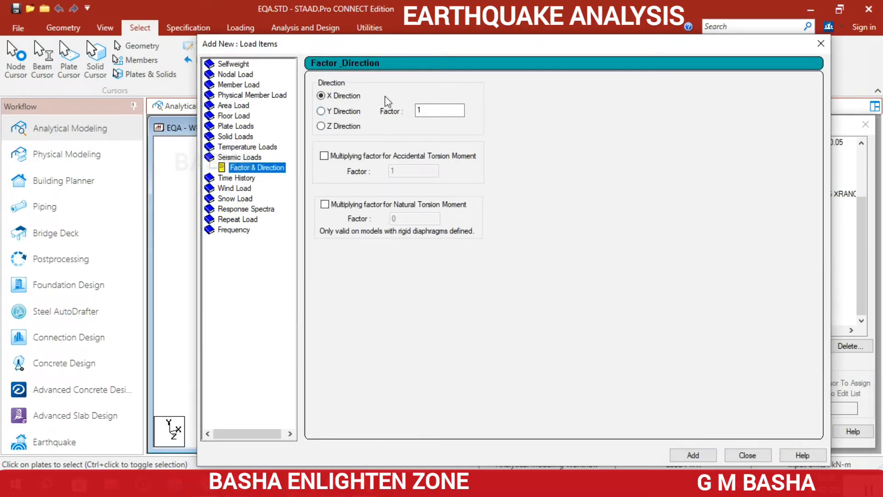
left_click(418, 108)
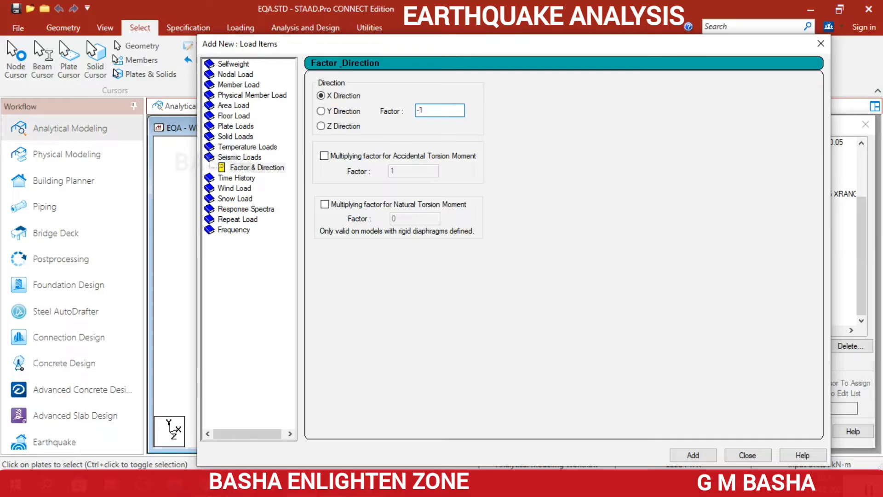
left_click(707, 455)
left_click(736, 455)
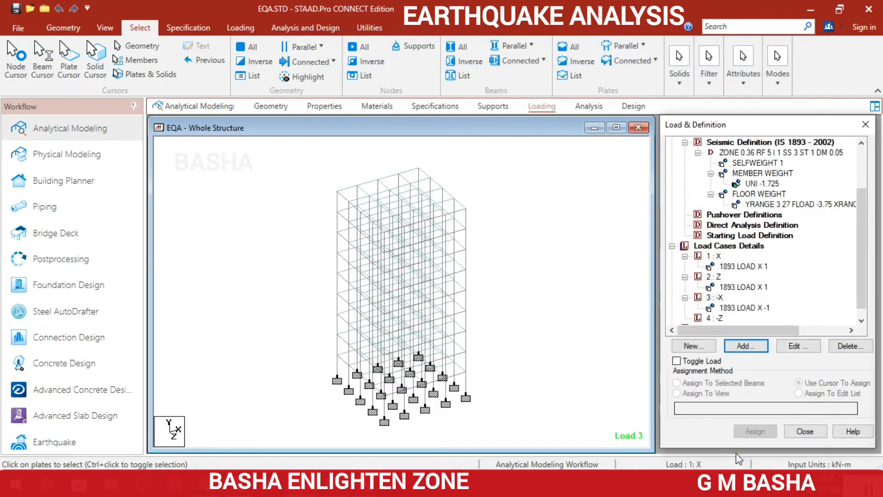
Add a seismic load in the X direction with factor -1 to load case 4 (-Z).
left_click(713, 318)
left_click(734, 346)
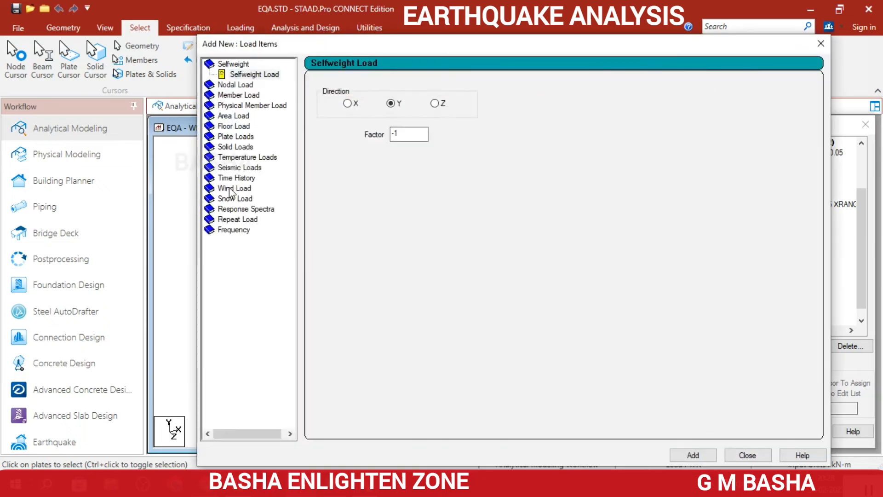
left_click(236, 169)
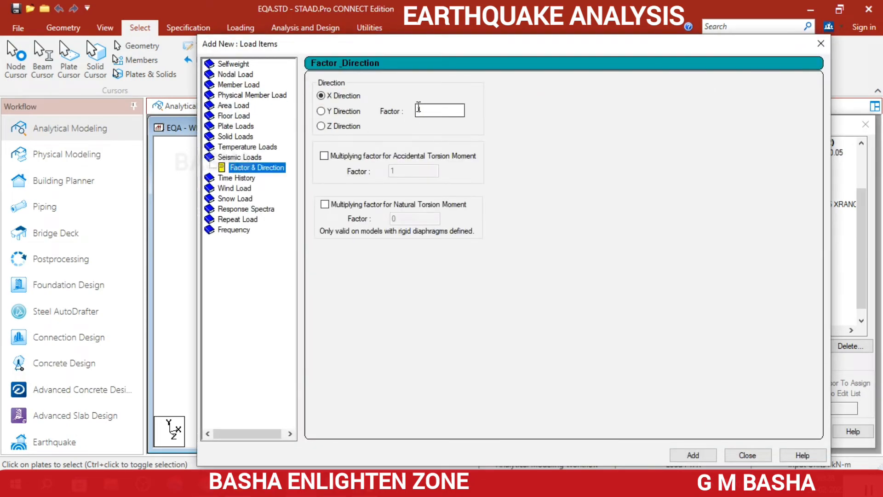
left_click(416, 109)
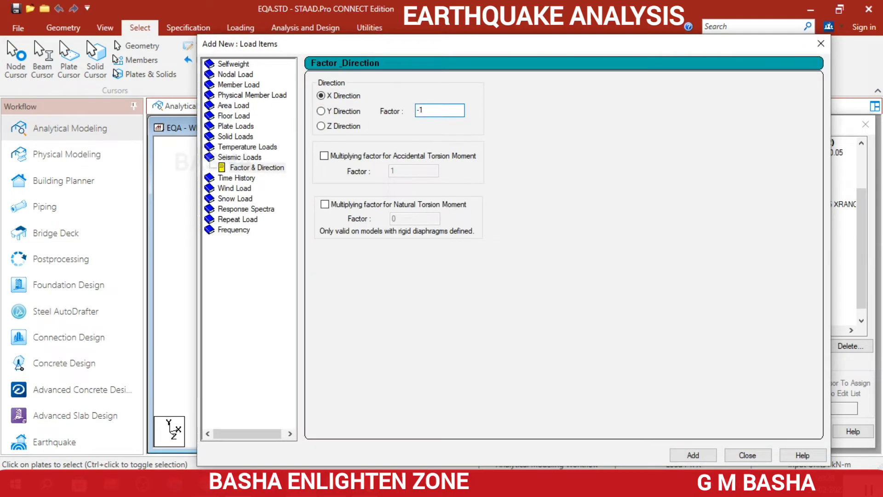
left_click(692, 455)
left_click(747, 454)
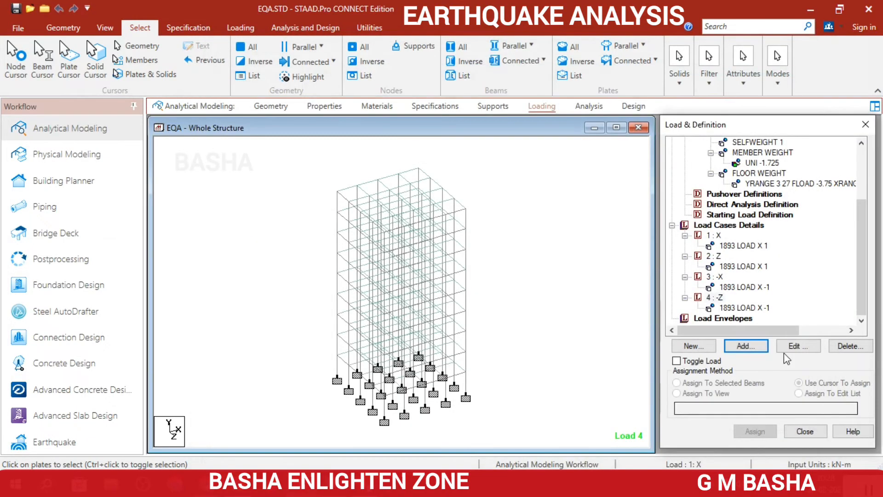
Add primary load case 5 with the Dead loading type and the title DL.
left_click(757, 246)
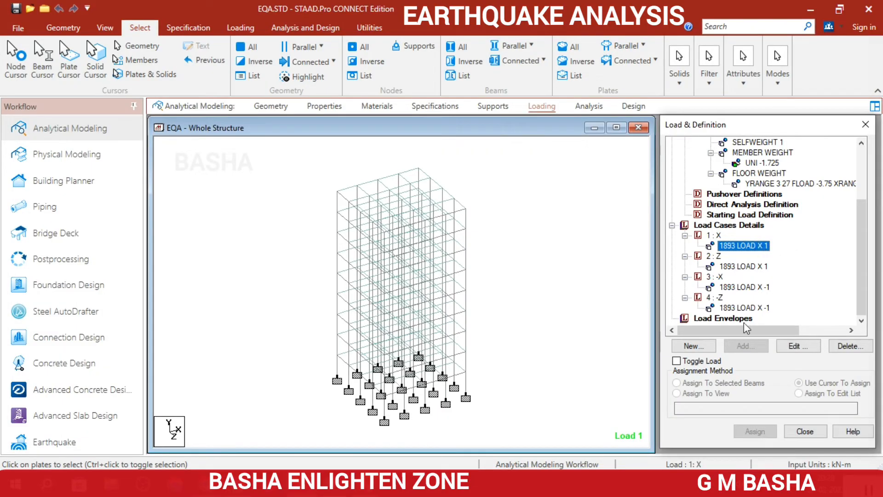
left_click(723, 225)
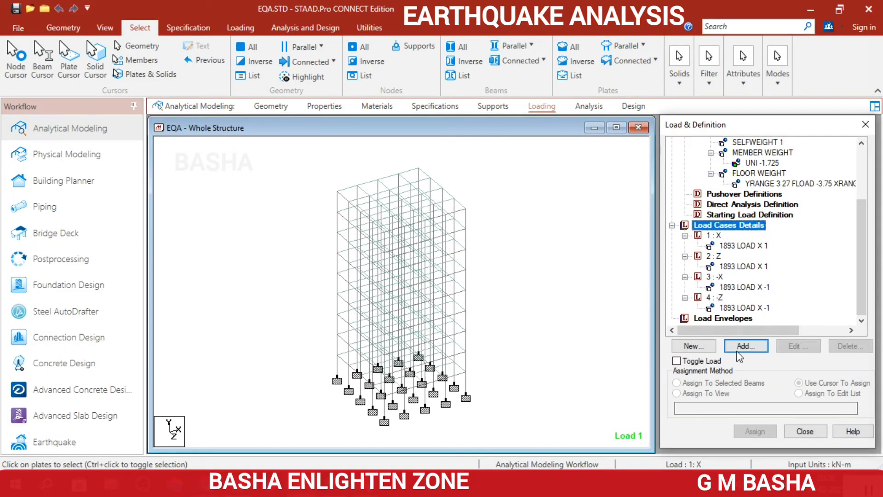
left_click(739, 345)
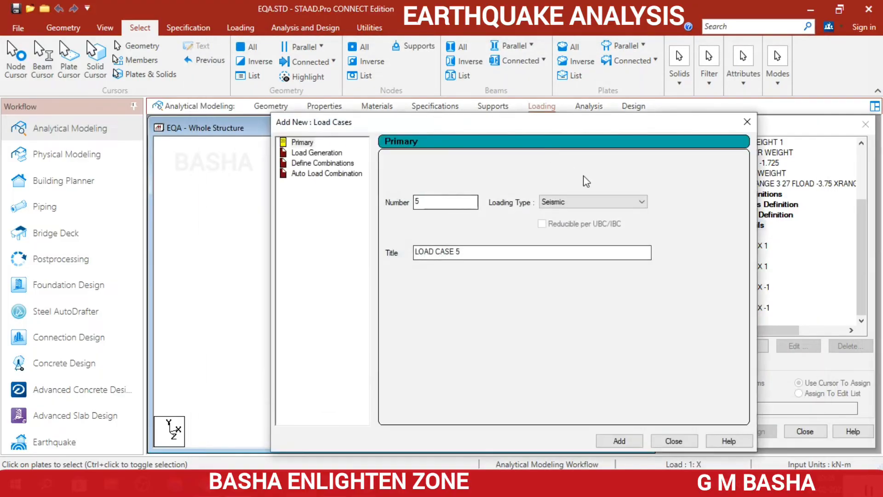
left_click(593, 201)
left_click(590, 212)
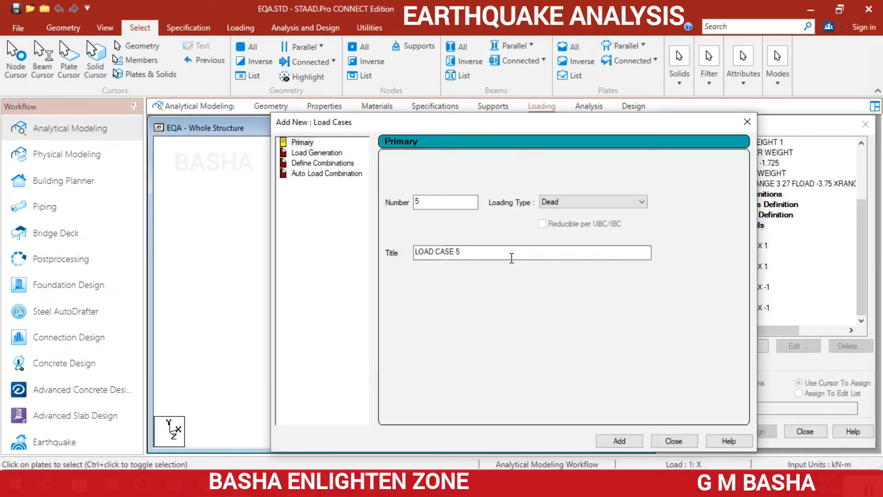
left_click_drag(510, 253, 345, 241)
type("DL")
left_click(614, 441)
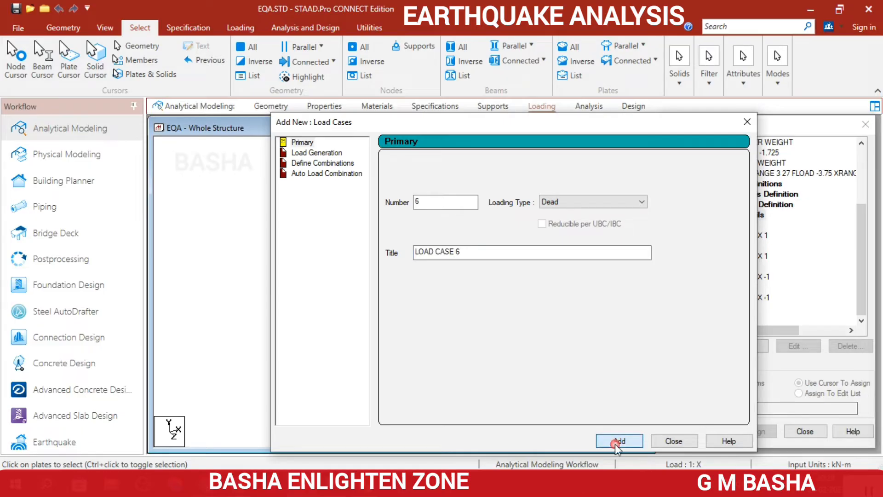
Add primary load case 6 with the Live loading type and the title LL, closing the load case dialog.
left_click(592, 201)
left_click(590, 217)
left_click_drag(505, 253, 247, 258)
type("L")
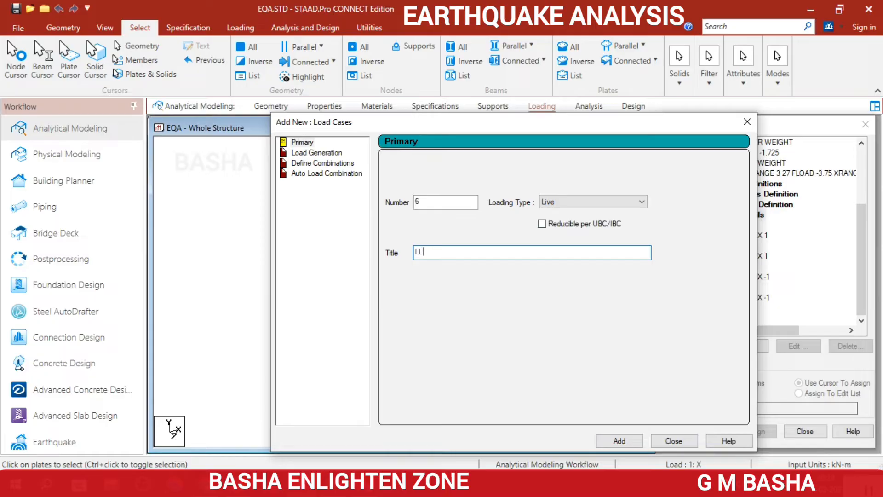
type("L")
left_click(619, 440)
left_click(673, 440)
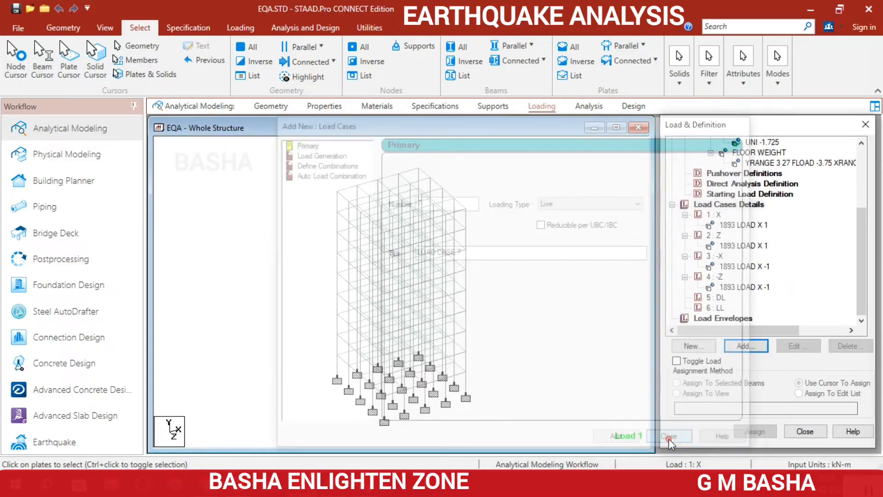
Add a self-weight load in the Y direction with factor -1 to load case 5 (DL).
left_click(719, 297)
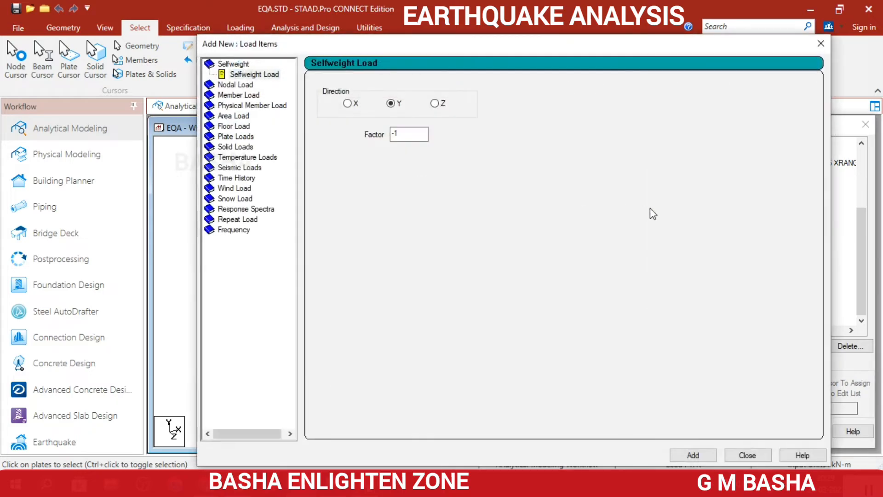
left_click(703, 457)
left_click(746, 456)
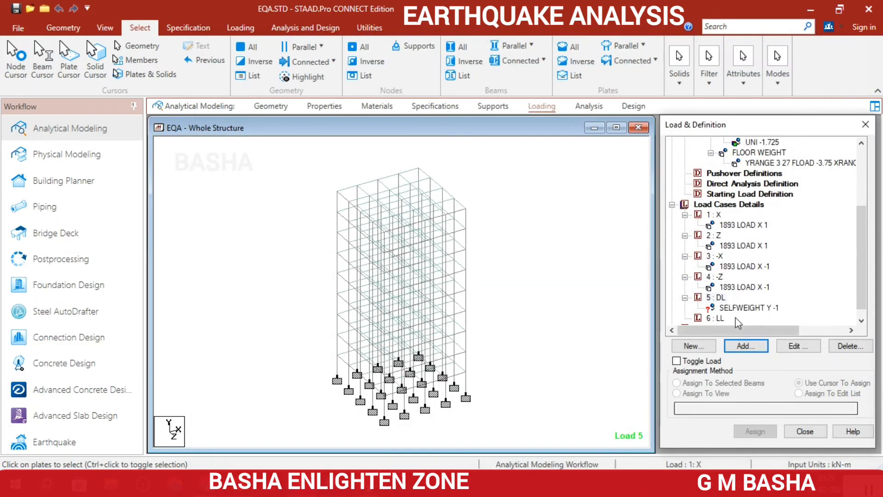
Set up a floor load for load case 6 (LL) with pressure -3.75 kN/m2 in Global Y and a Y range of 3 to 27 m.
left_click(719, 317)
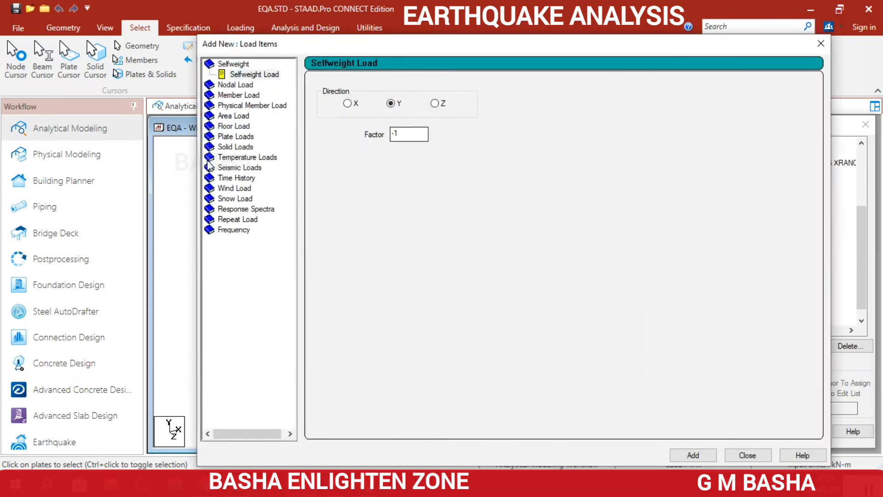
left_click(235, 127)
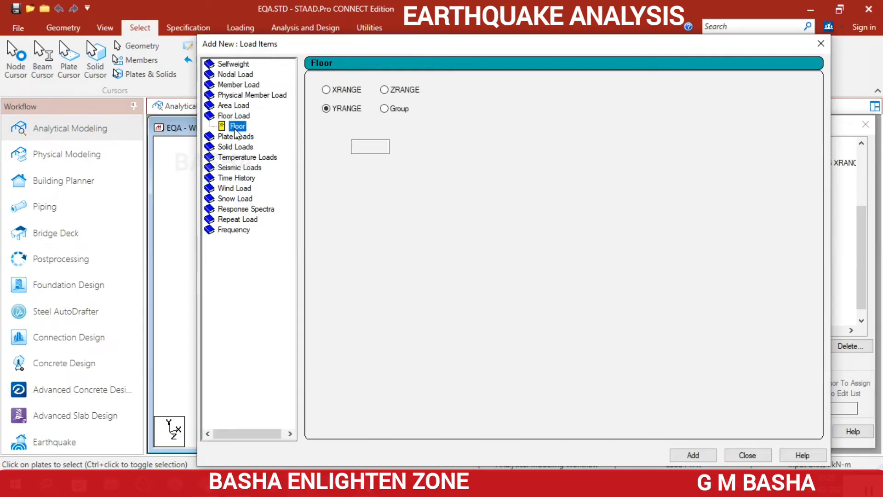
double_click(356, 146)
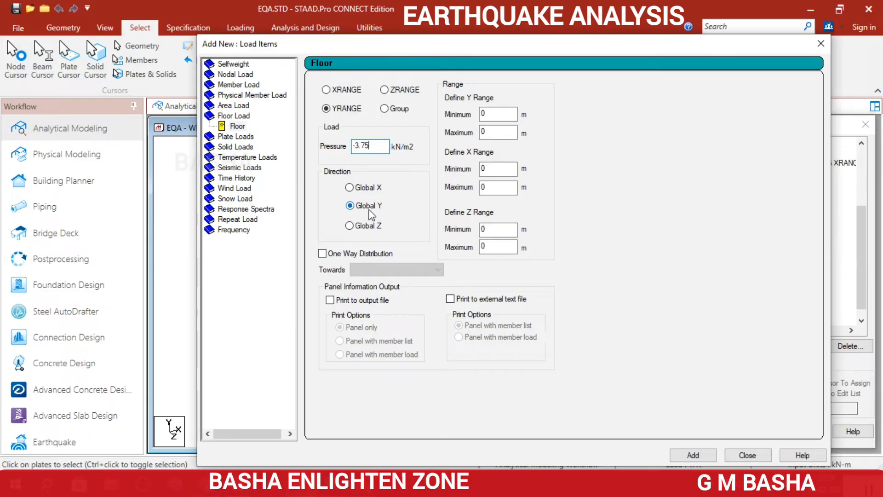
key("Tab")
key("Tab")
type("27")
key("Tab")
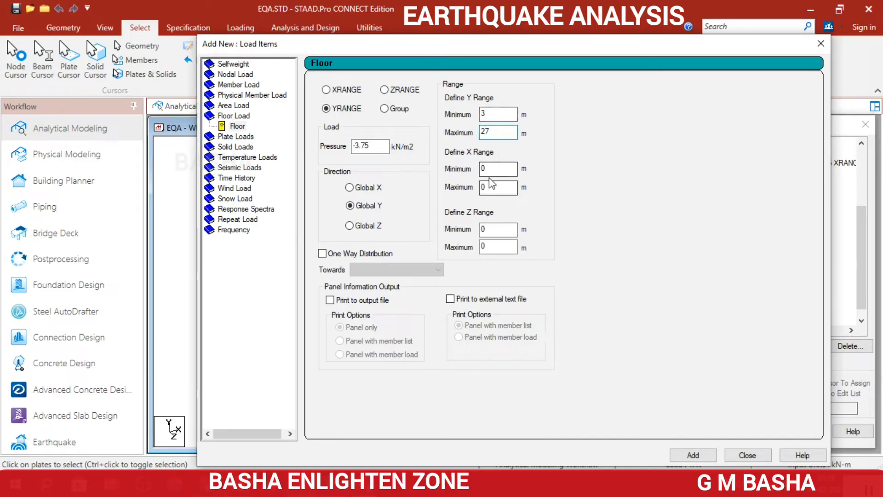
Set the floor load's X and Z ranges to 0 to 12 m and add it to load case 6 (LL).
key("Tab")
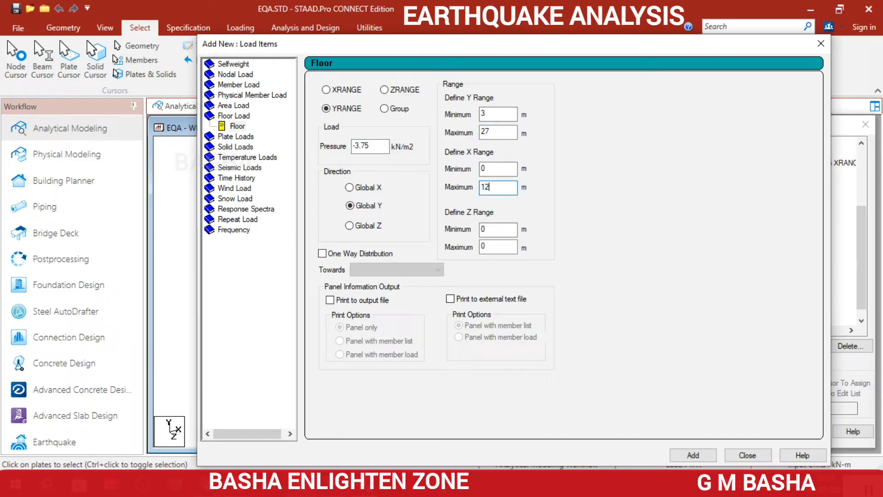
type("12")
key("Tab")
key("Tab")
type("12")
left_click(693, 455)
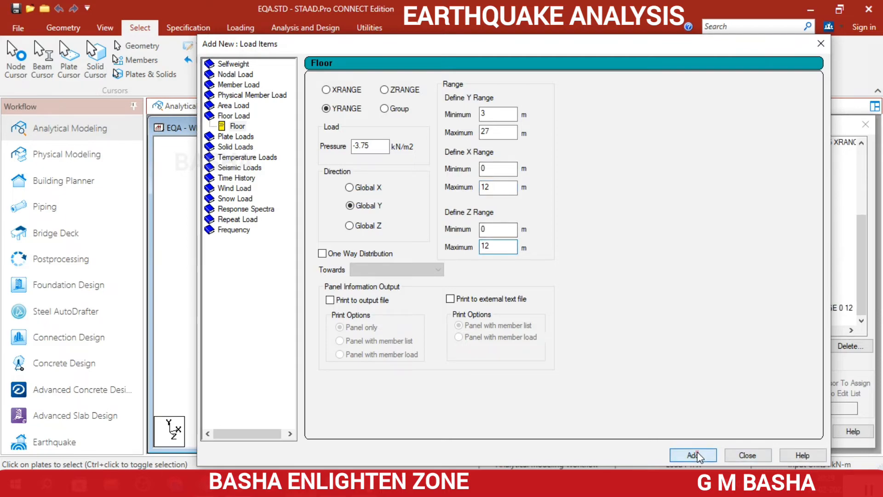
left_click(733, 454)
Assign the self-weight load of load case 5 to the whole structure in view and clear the selection.
left_click(734, 287)
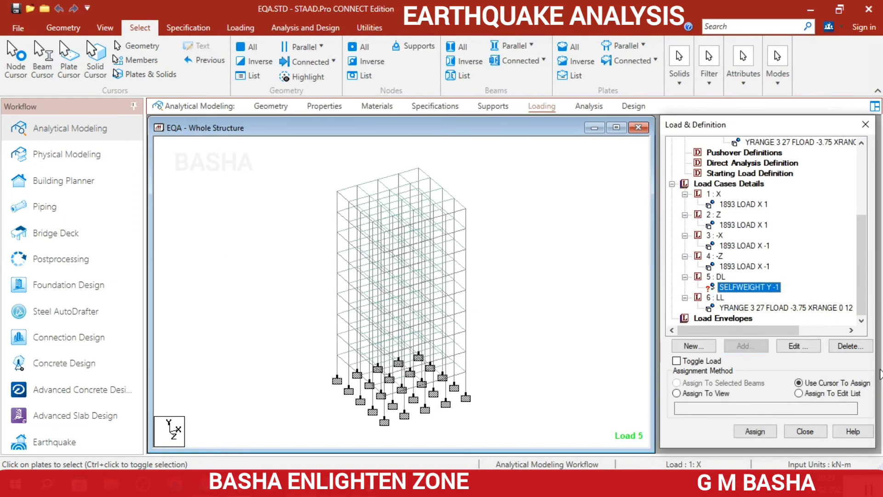
left_click(677, 393)
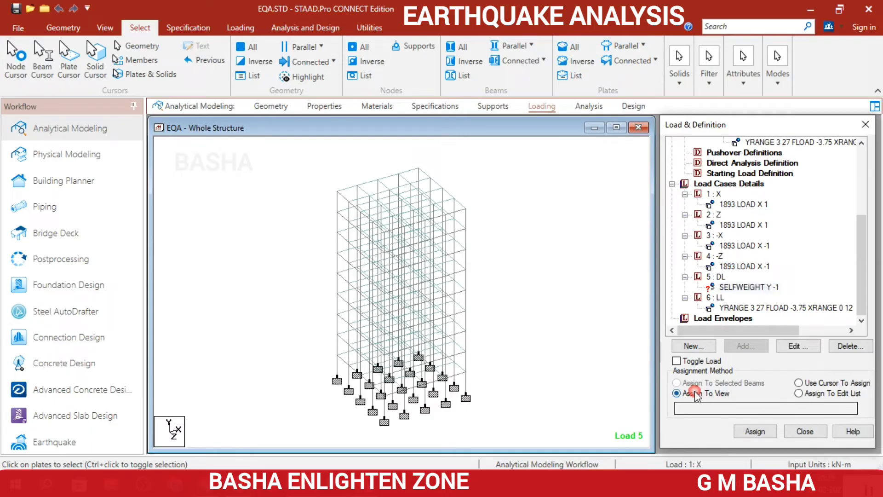
left_click(755, 431)
left_click(790, 318)
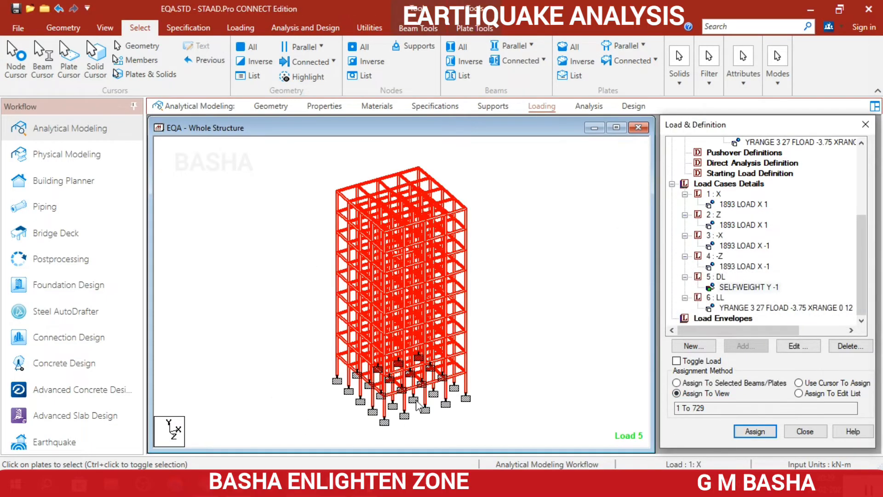
left_click(532, 325)
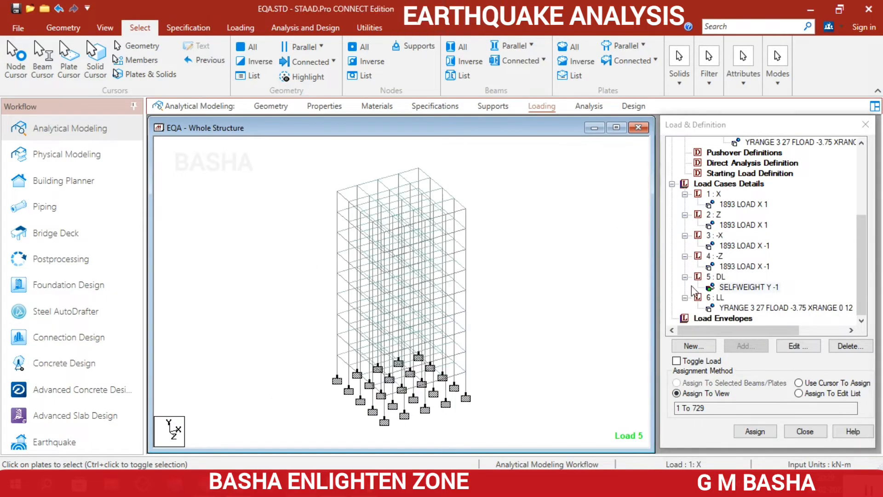
Display the floor load of load case 6 on the structure and review its pressure and range settings.
left_click(745, 308)
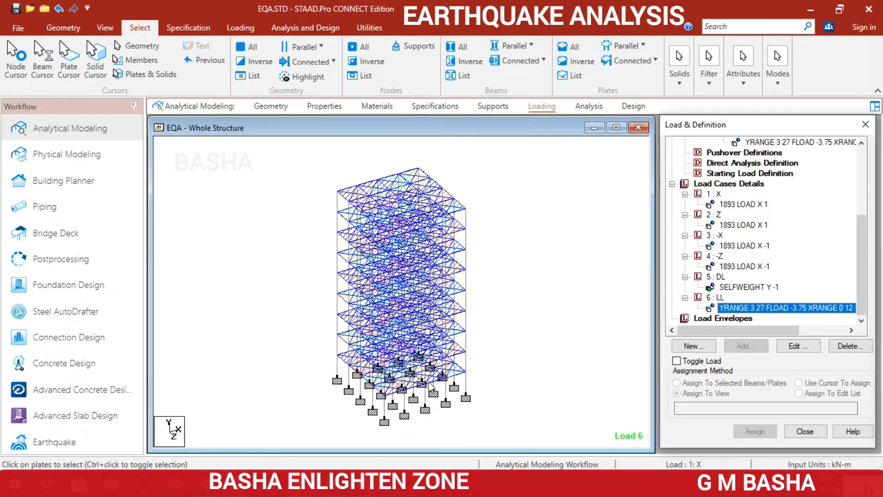
left_click(800, 346)
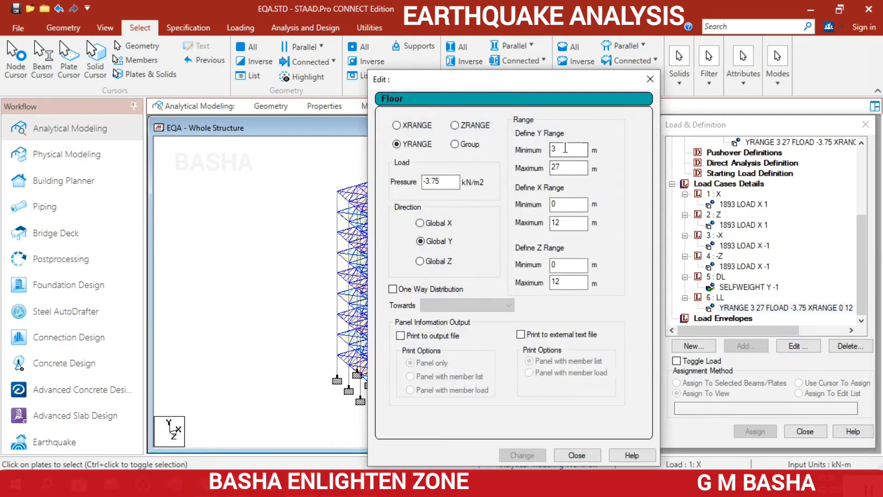
left_click(649, 80)
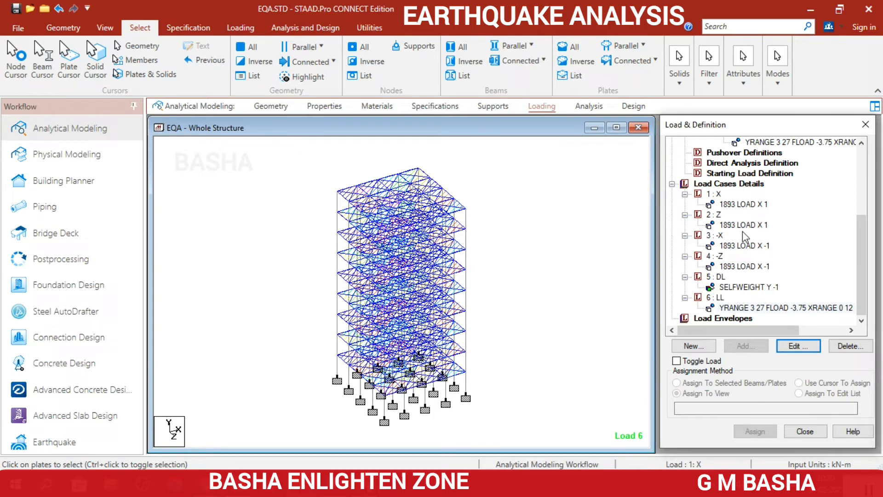
Add a Perform Analysis command with the All print option.
left_click(589, 106)
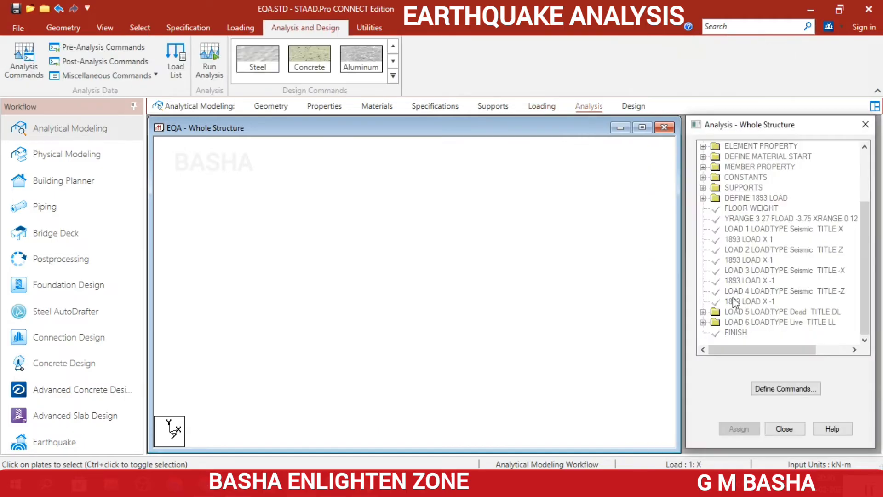
left_click(769, 389)
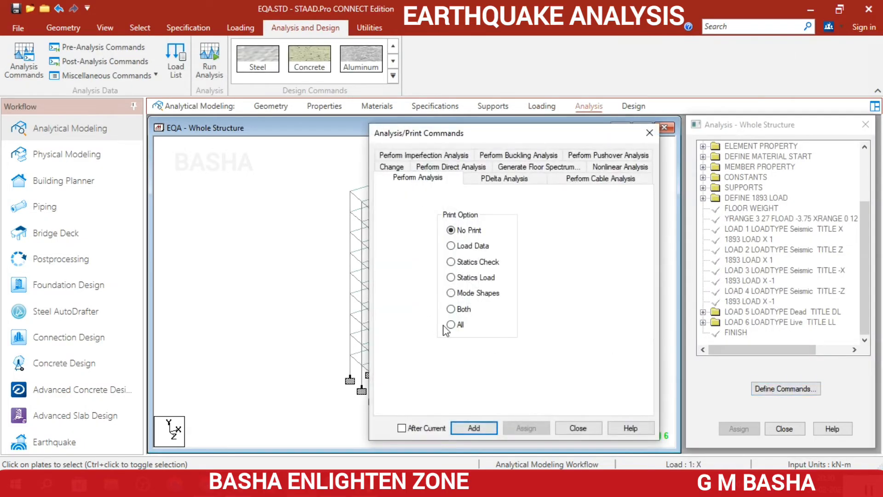
left_click(484, 422)
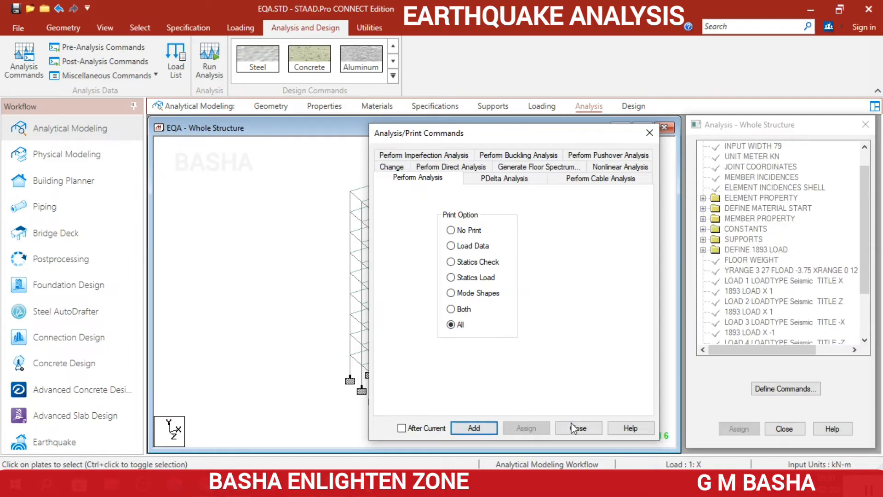
left_click(573, 426)
Save the structure, run the analysis, and go to post-processing mode with all six load cases selected for the results.
left_click(210, 42)
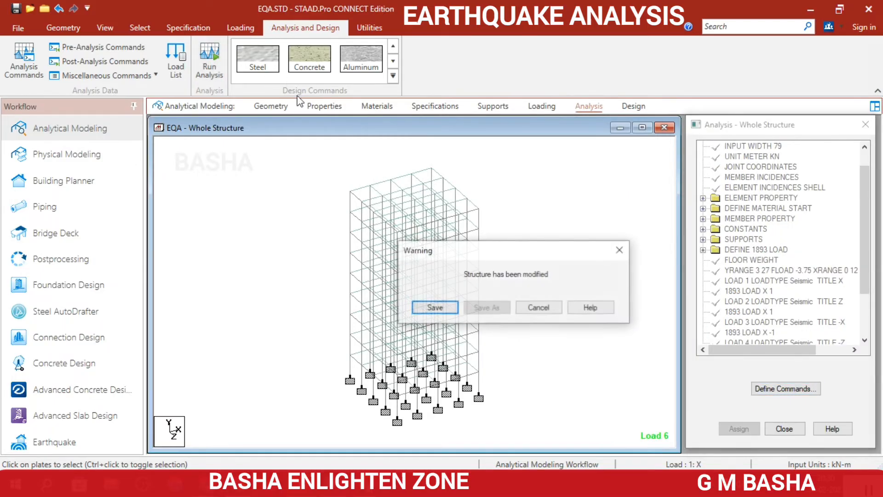
left_click(435, 309)
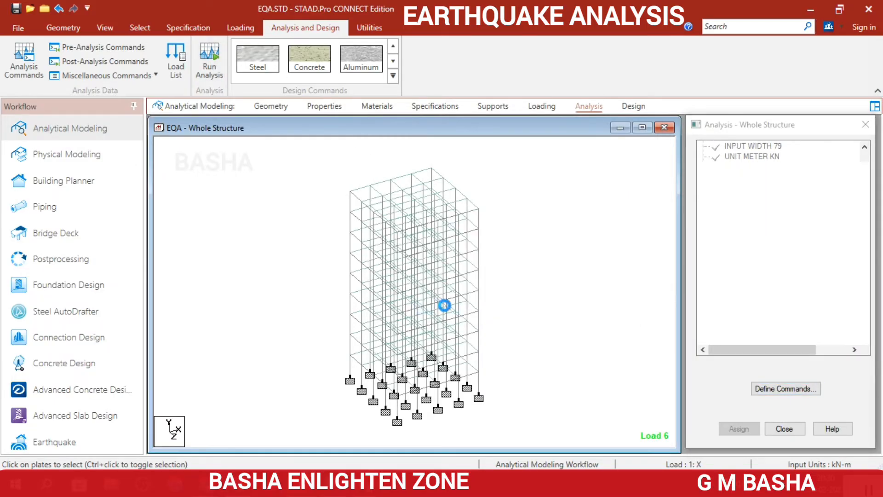
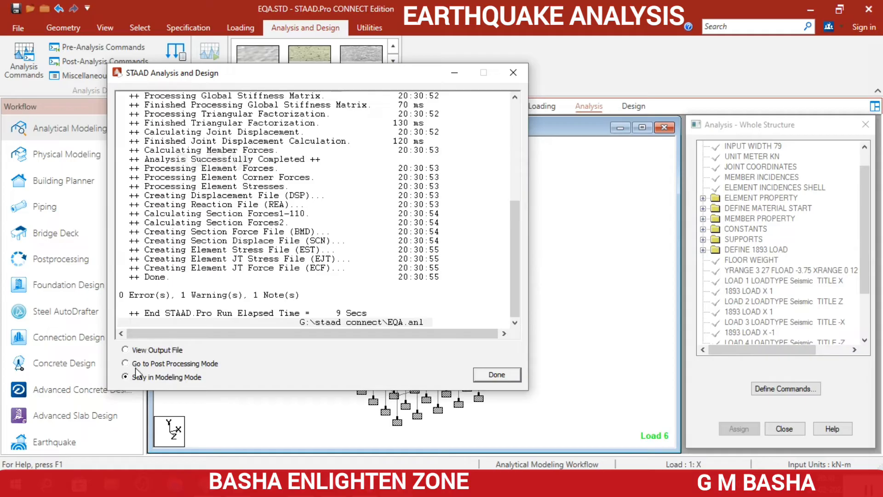
left_click(495, 375)
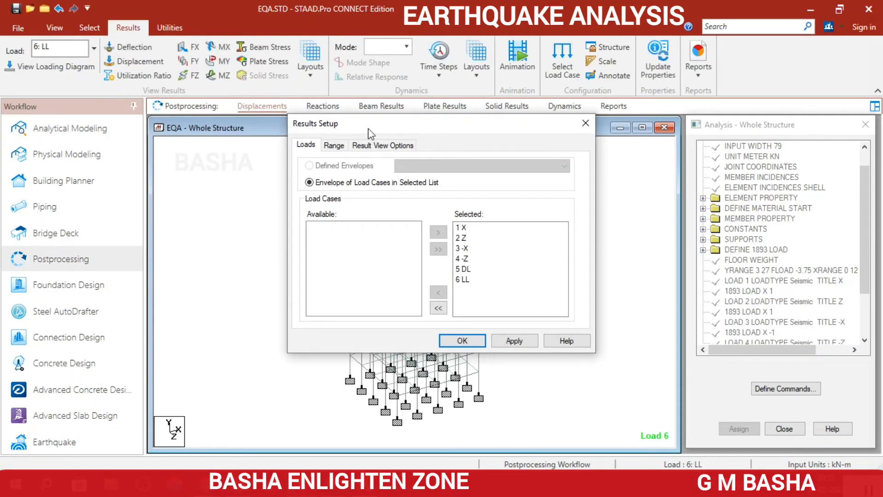
left_click(464, 340)
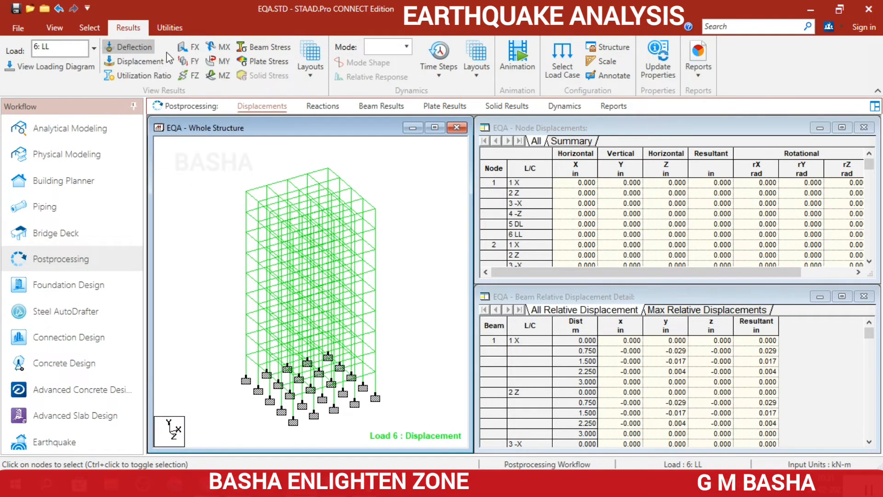
Examine the axial force, shear Y and shear Z diagrams on the structure for load case 6 (LL).
left_click(193, 62)
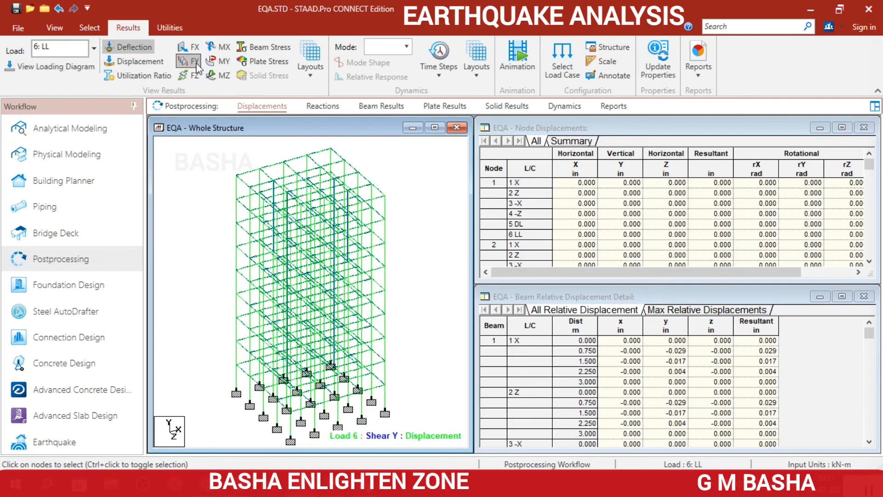
left_click(189, 46)
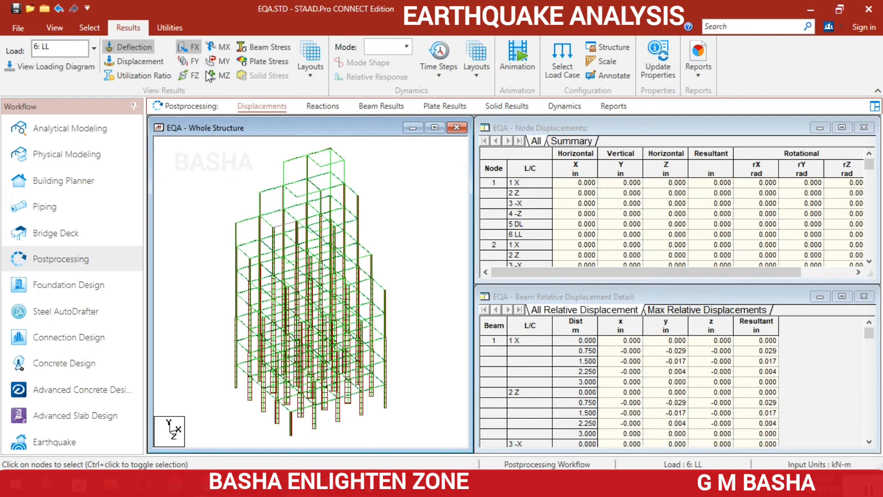
scroll(342, 319, "up", 2)
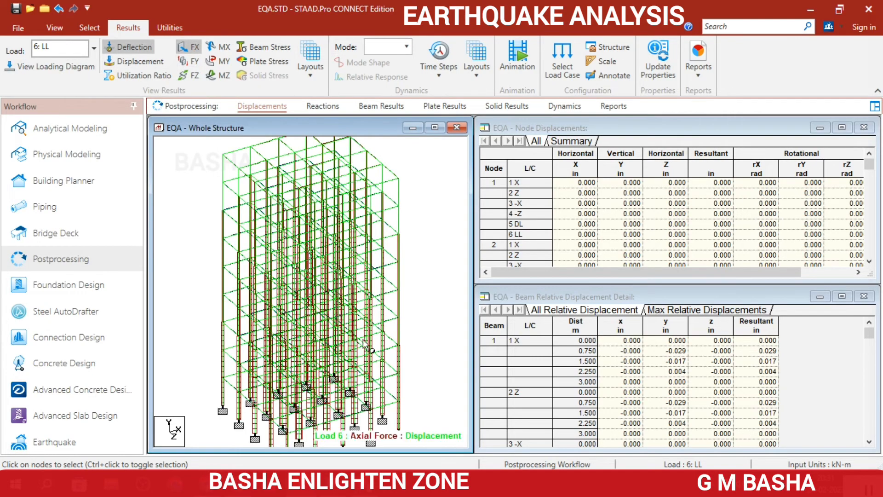
scroll(341, 298, "down", 2)
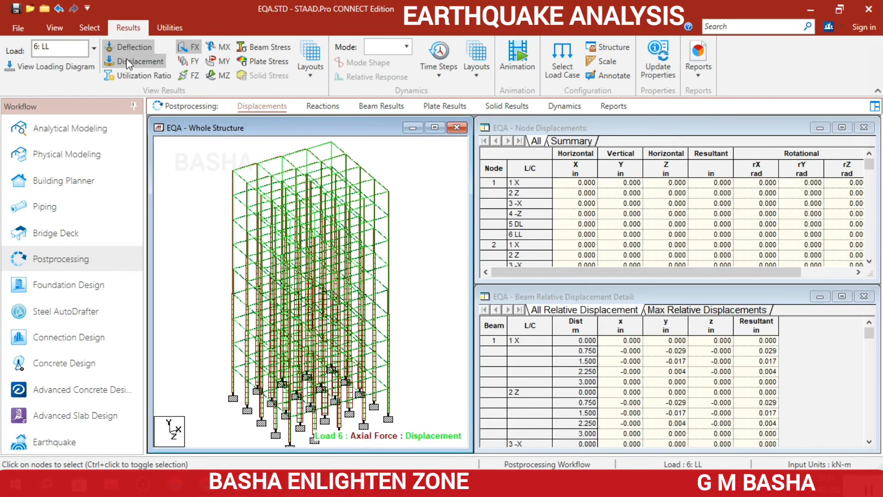
left_click(189, 61)
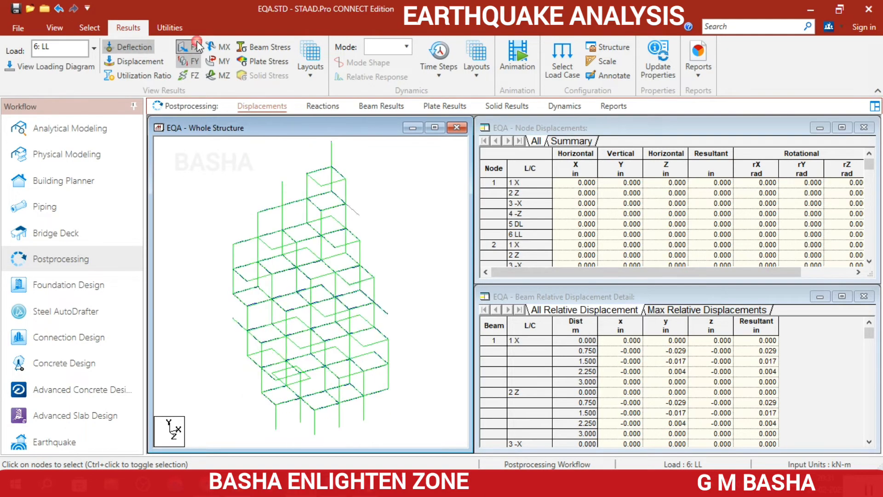
left_click(195, 75)
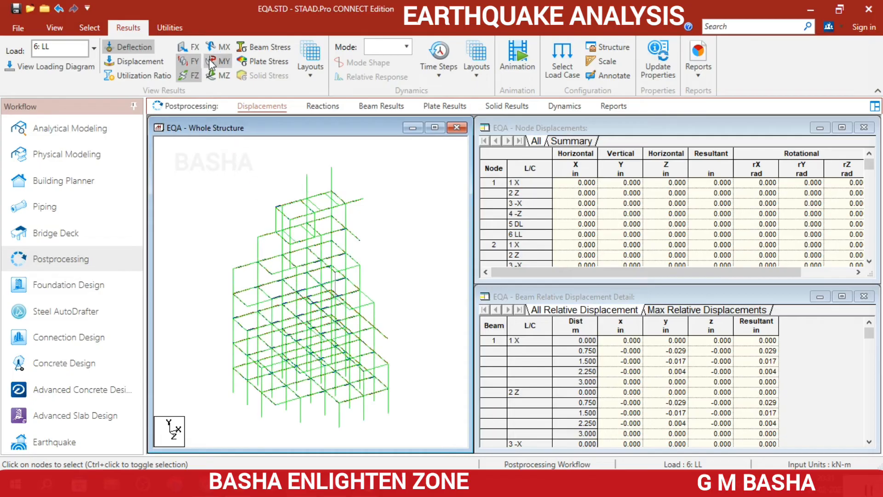
left_click(220, 75)
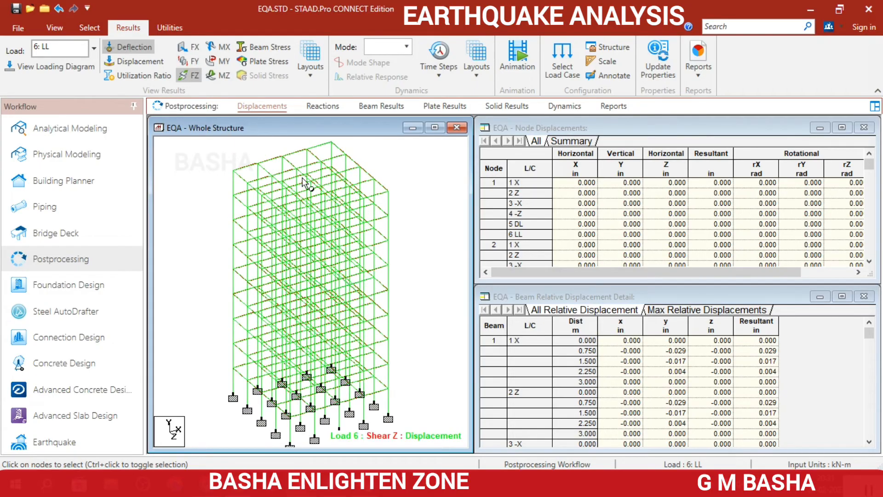
scroll(283, 251, "up", 1)
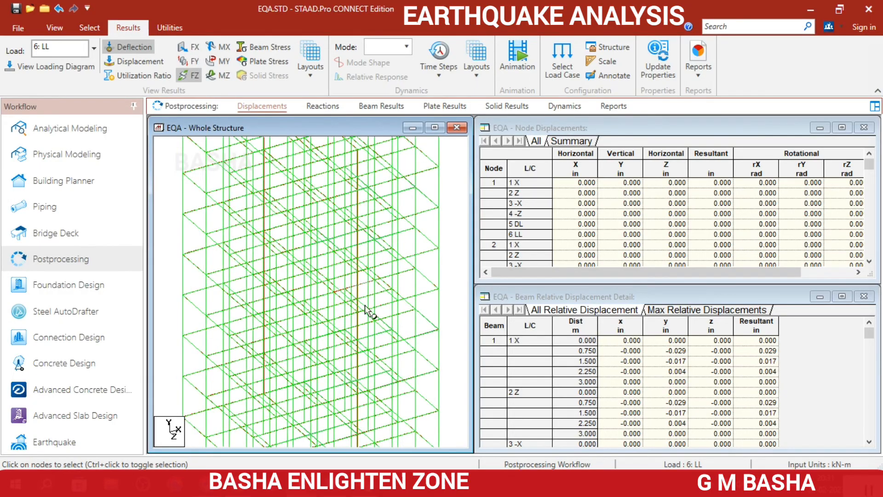
scroll(315, 318, "down", 3)
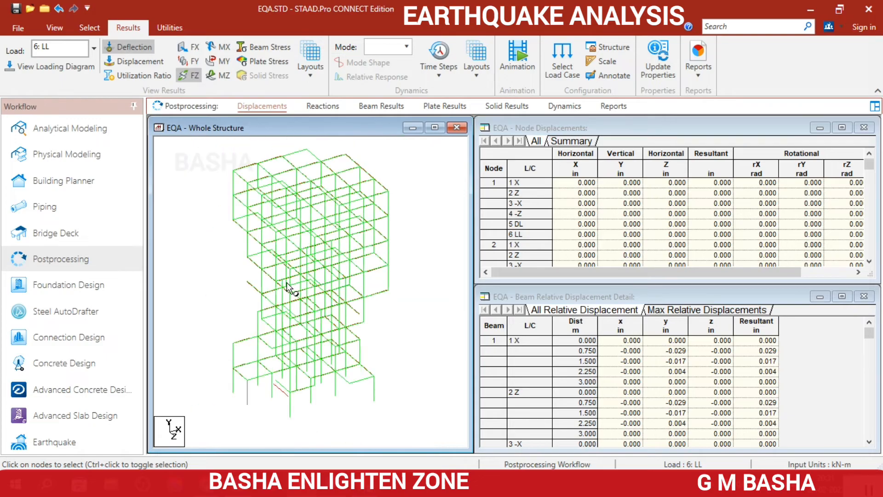
Display the support reactions and examine them at the base of the structure for load case 6 (LL).
left_click(324, 106)
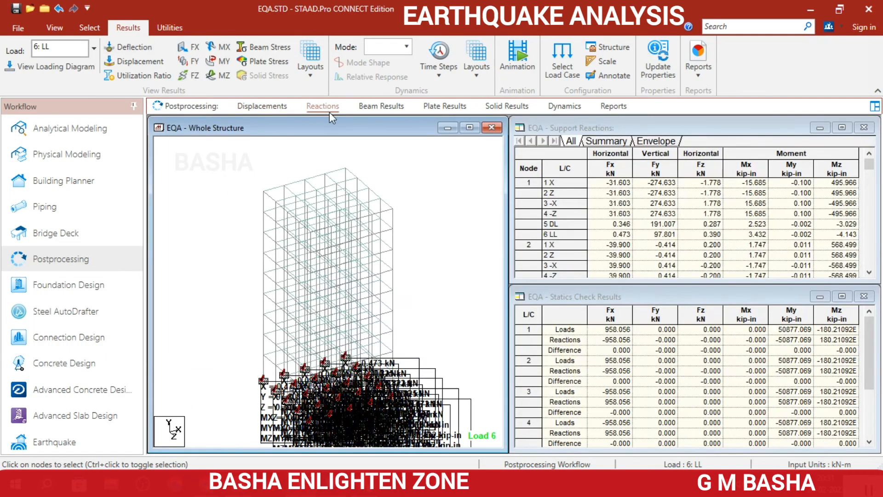
scroll(330, 364, "up", 1)
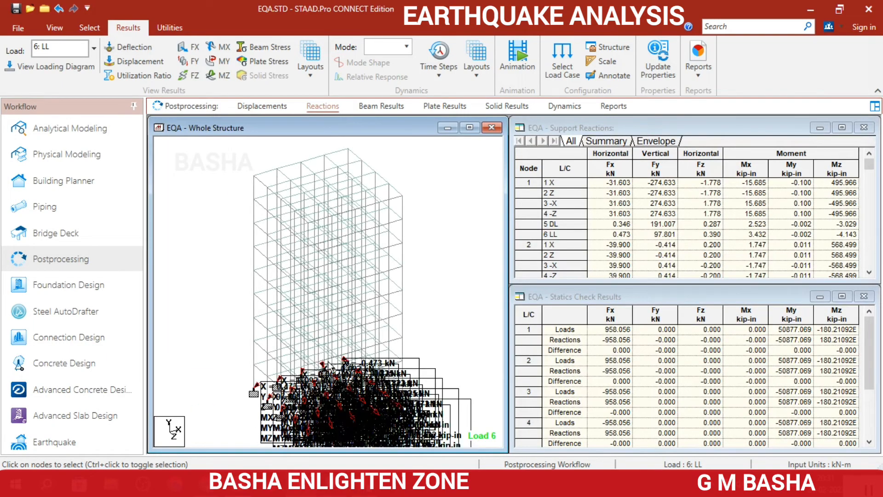
scroll(334, 328, "down", 1)
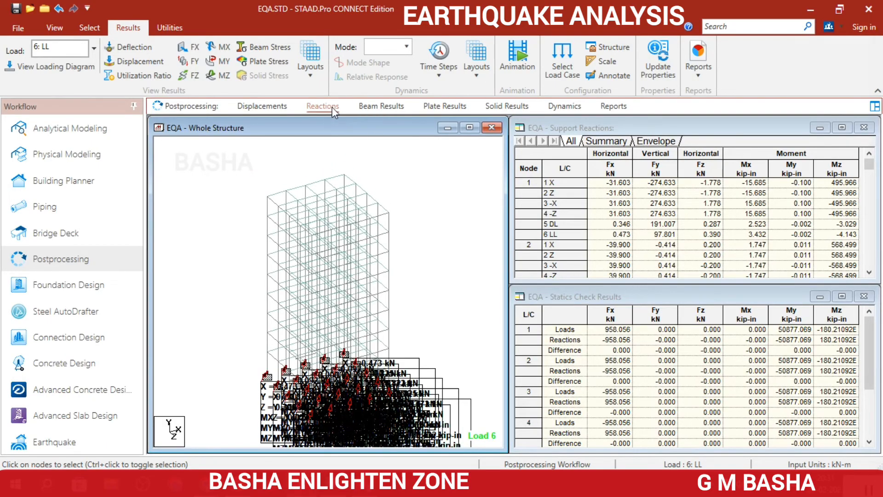
Examine the torsion diagram for load case 6 (LL), hide it, and animate the structure's deflection.
left_click(224, 44)
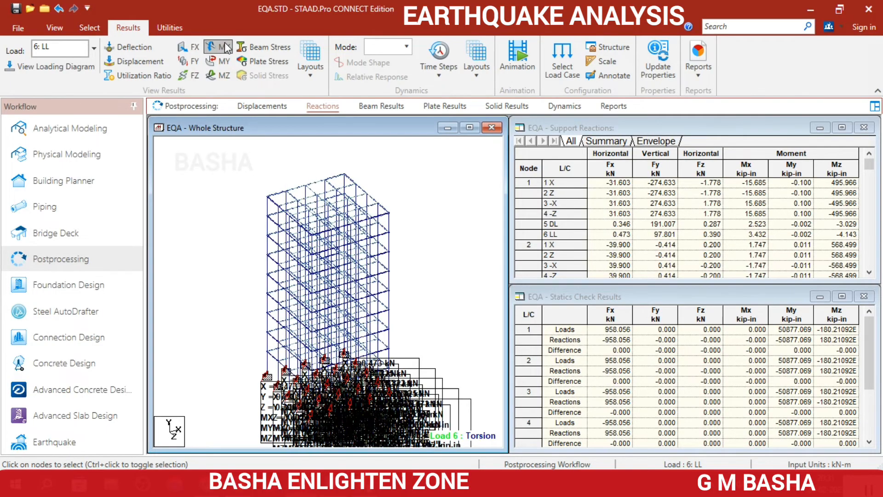
left_click(220, 46)
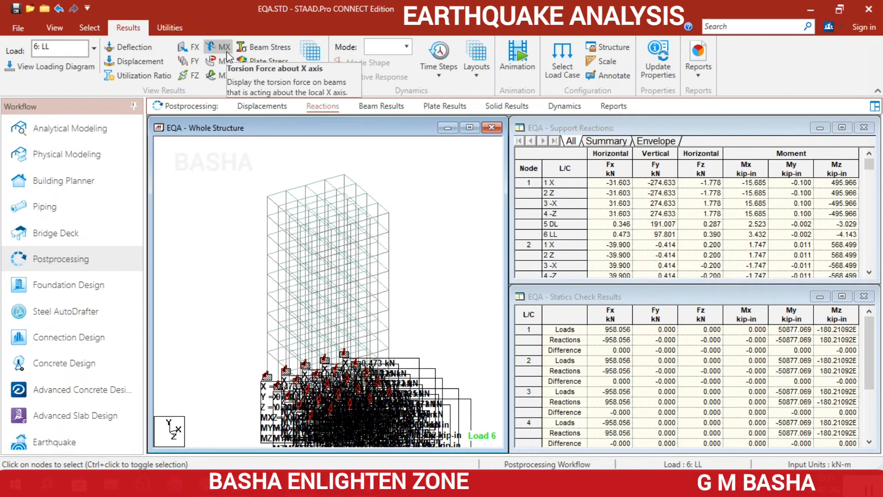
left_click(520, 62)
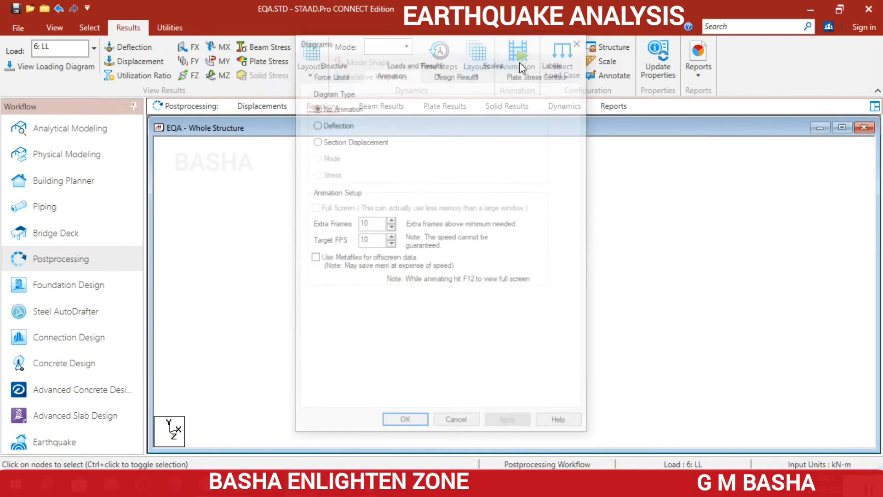
left_click(330, 126)
left_click_drag(446, 48, 759, 14)
left_click(718, 400)
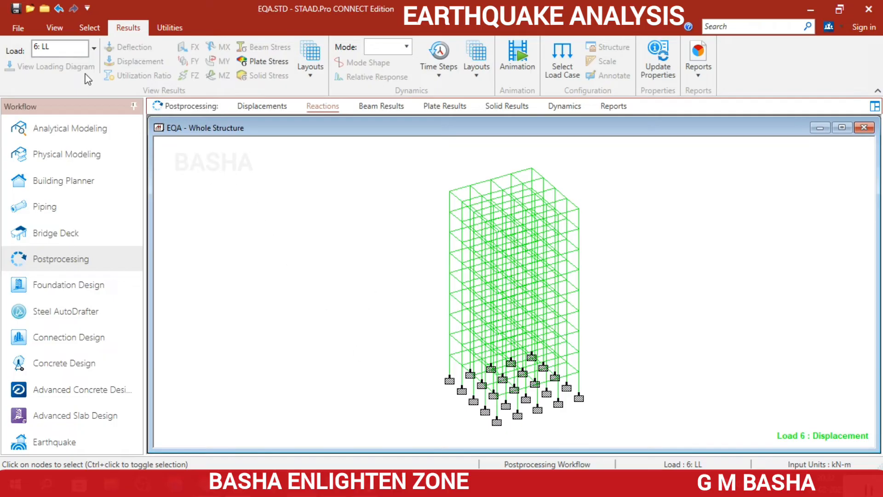
Compare the deflection animation of the structure under load cases 1 (X), 2 (Z), 3 (-X) and 4 (-Z).
left_click(94, 49)
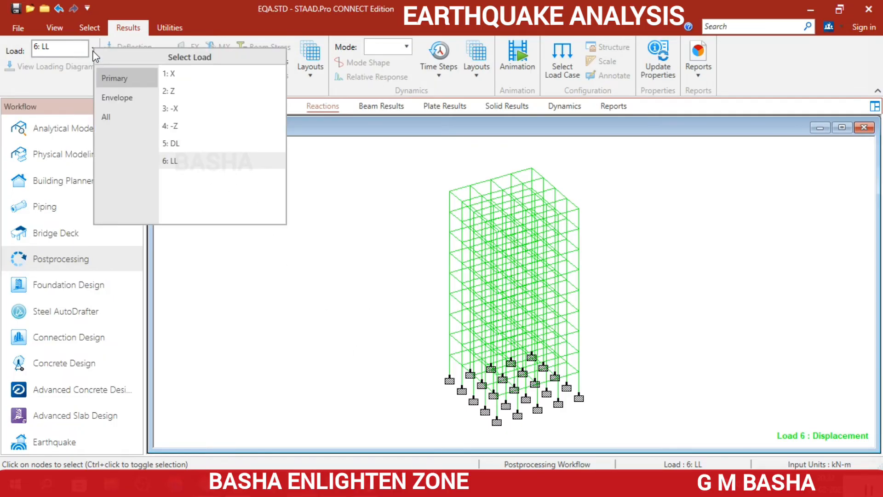
left_click(177, 73)
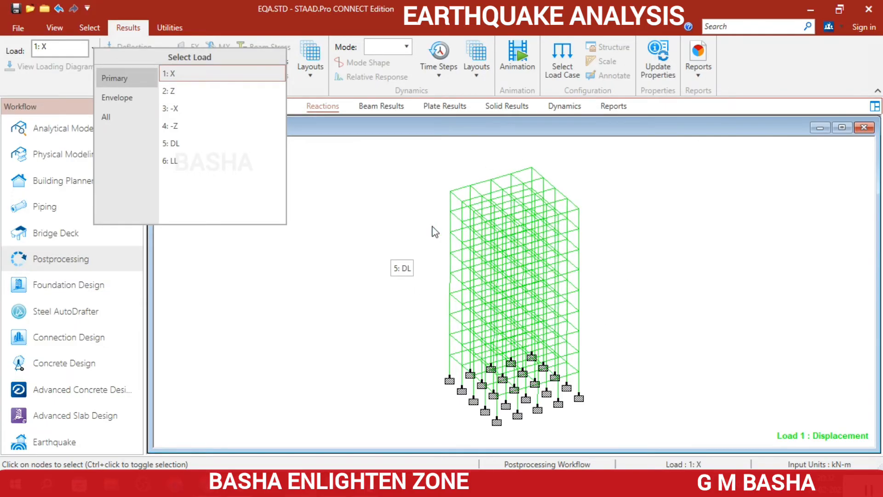
left_click(216, 94)
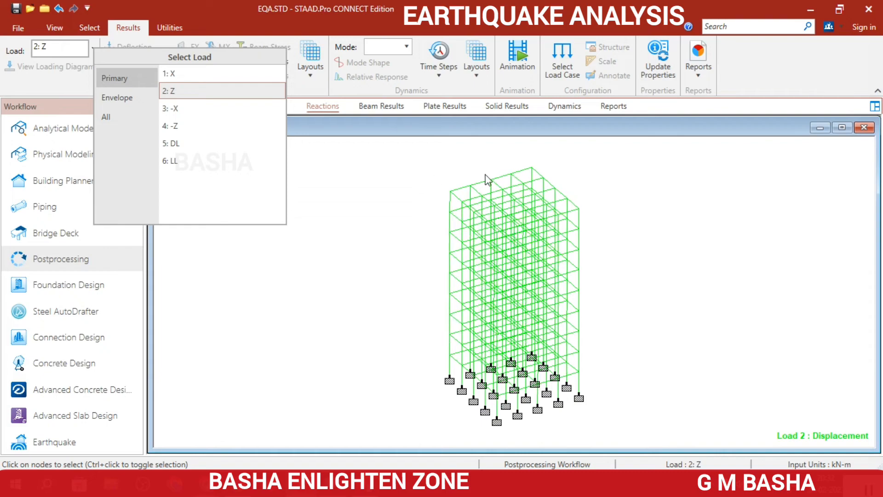
left_click(197, 108)
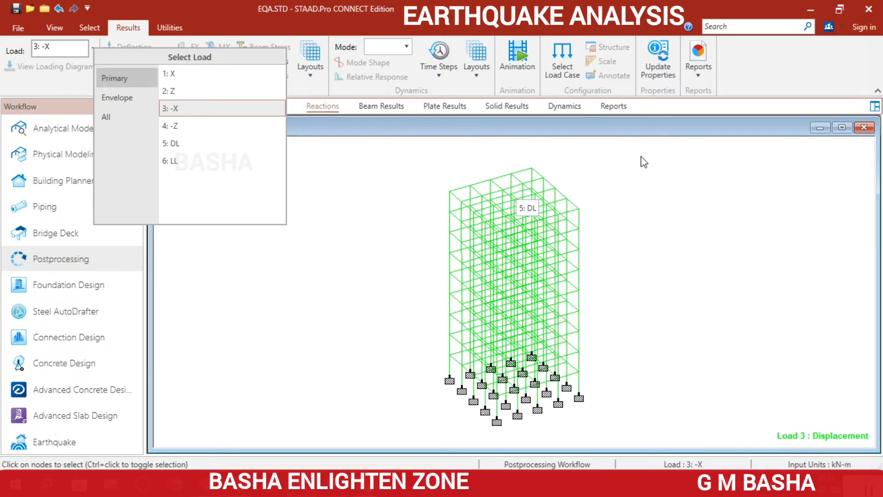
left_click(211, 131)
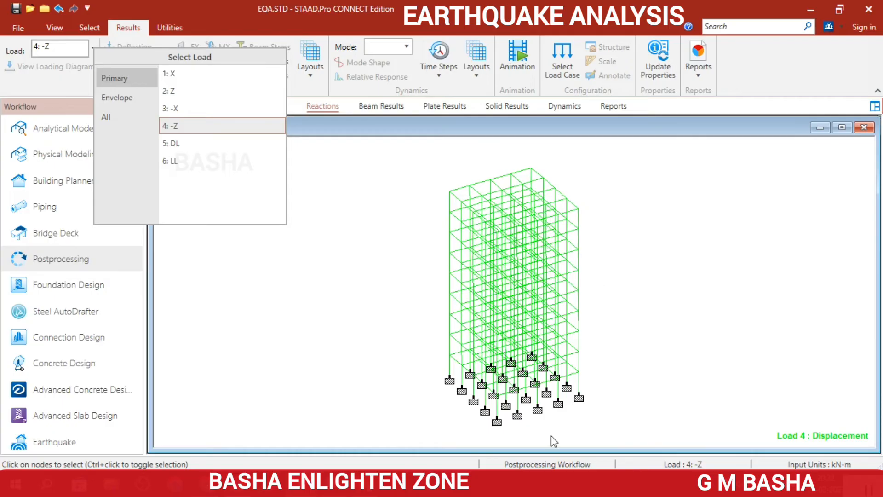
left_click(410, 169)
Animate the Max Absolute plate stress contour on the structure for load case 4 (-Z).
left_click(517, 57)
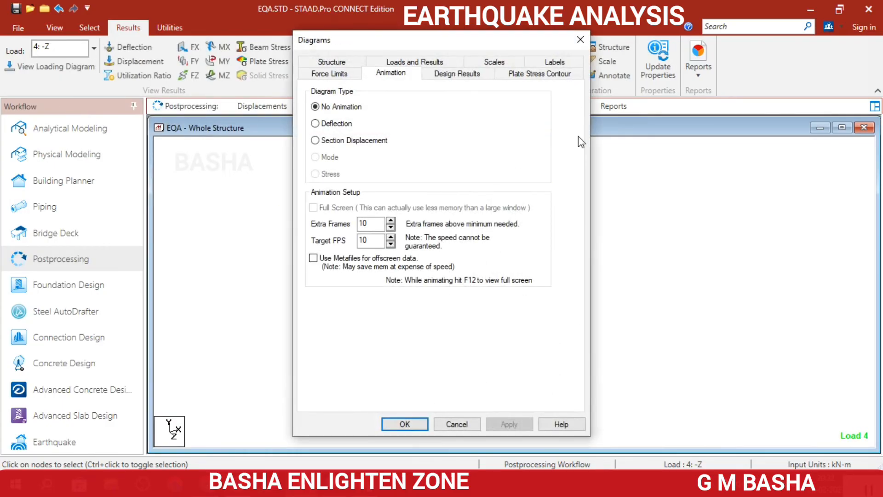
left_click(539, 74)
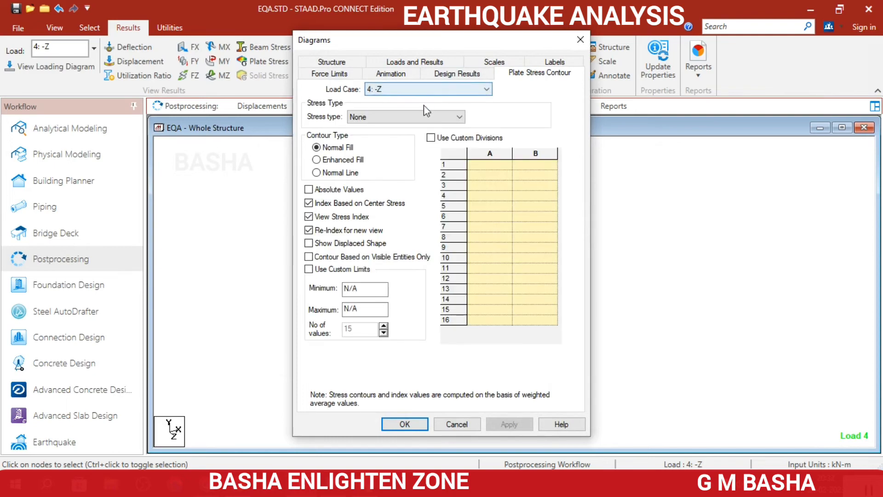
left_click(419, 117)
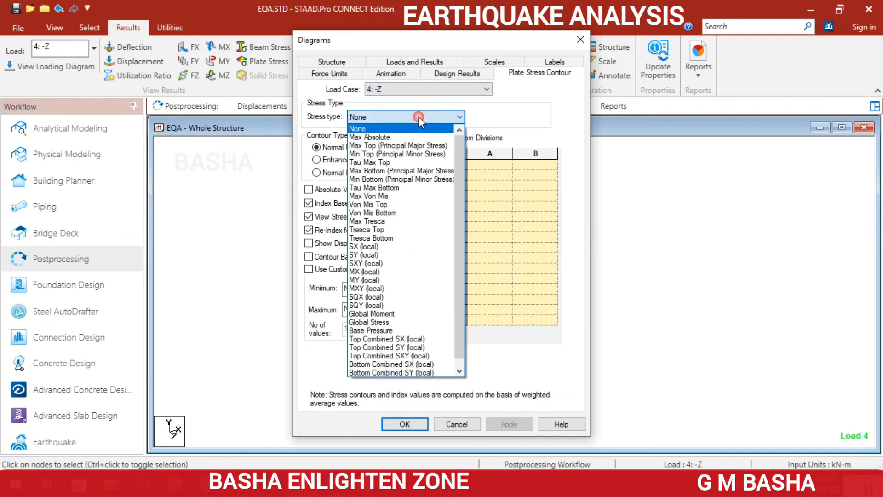
left_click(407, 139)
left_click(400, 72)
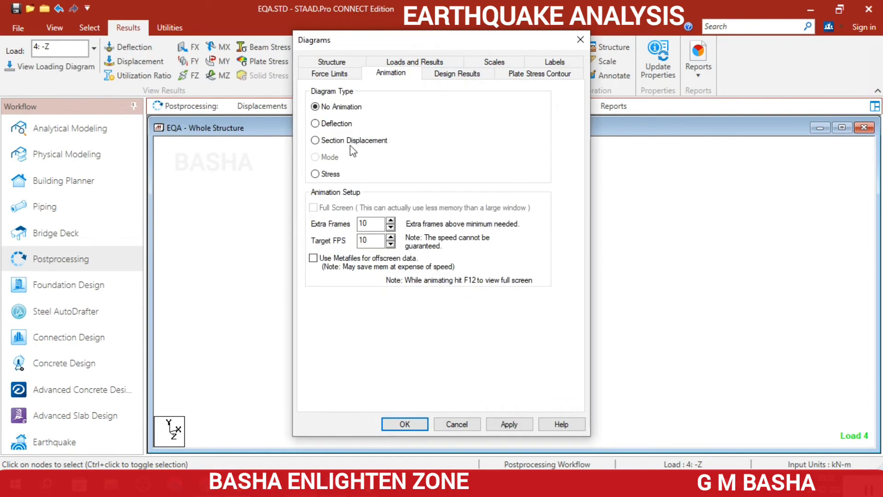
left_click_drag(478, 46, 876, 8)
left_click(802, 394)
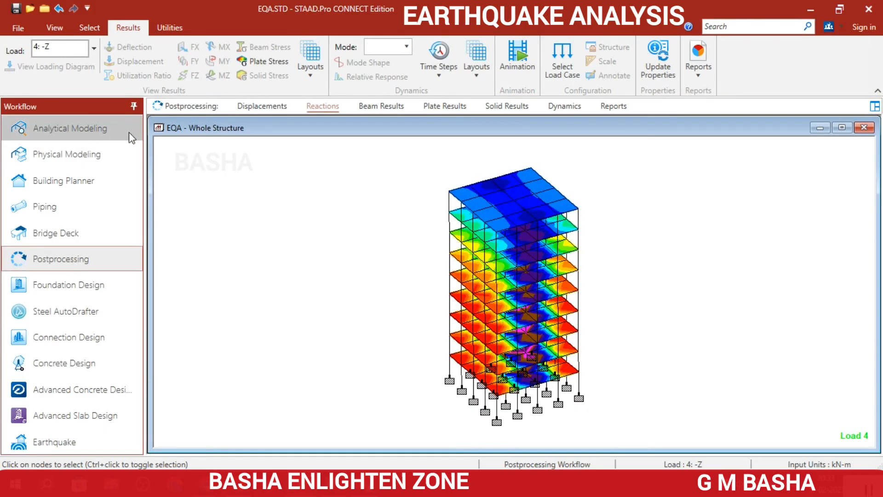
End the stress animation by reopening post-processing, and examine the bending Y, torsion and bending Z diagrams for load case 4 (-Z).
left_click(74, 129)
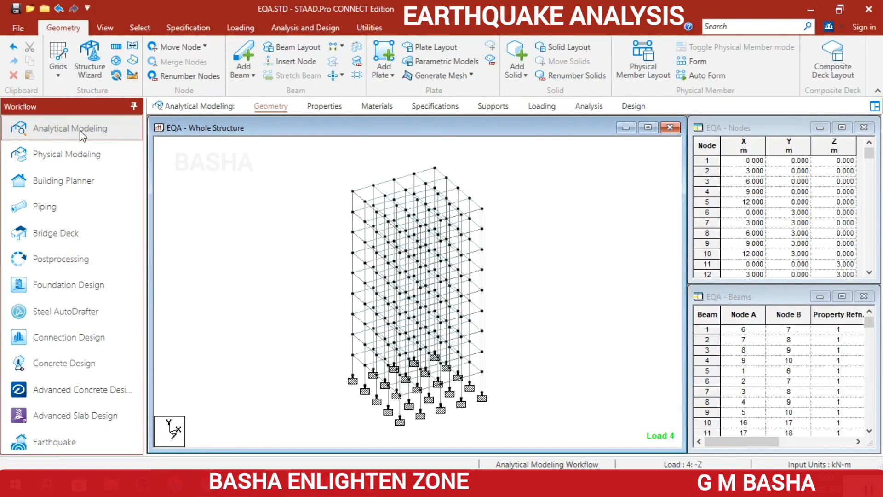
left_click(73, 257)
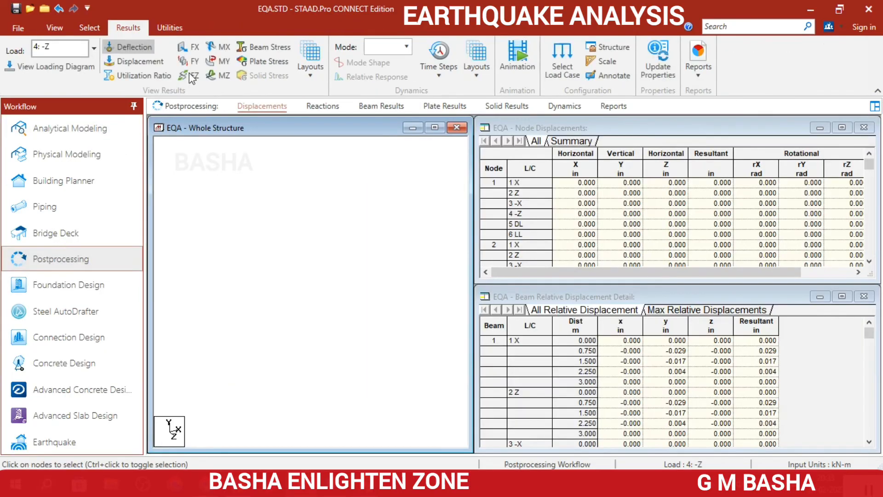
left_click(221, 61)
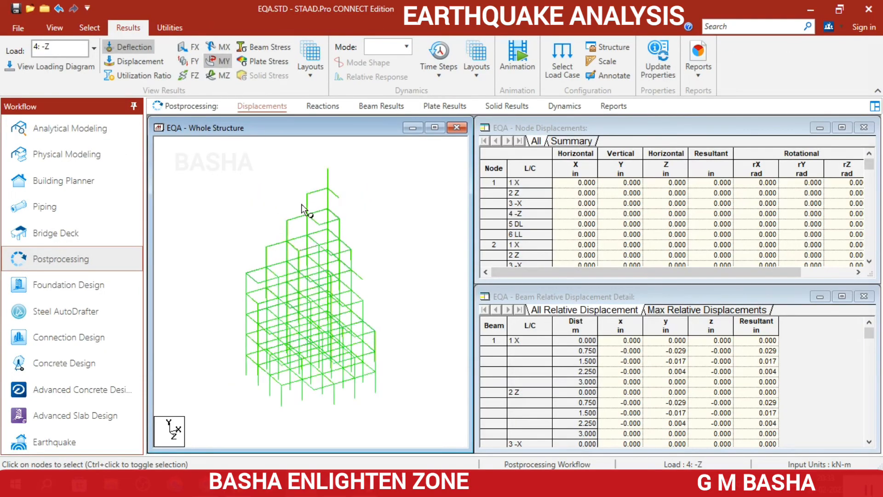
scroll(311, 213, "up", 2)
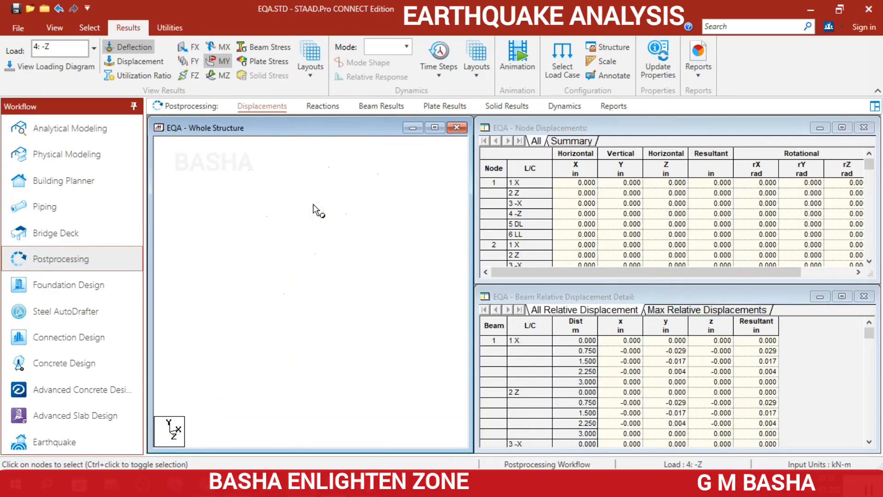
left_click(224, 47)
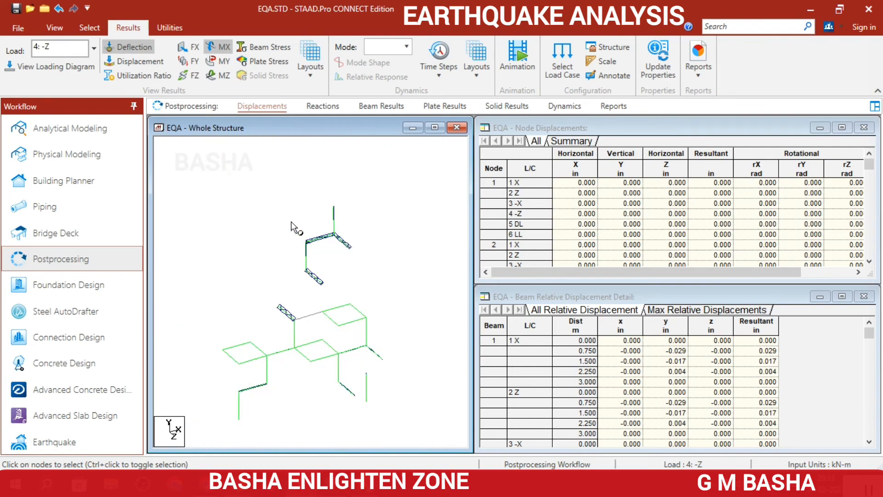
left_click(225, 76)
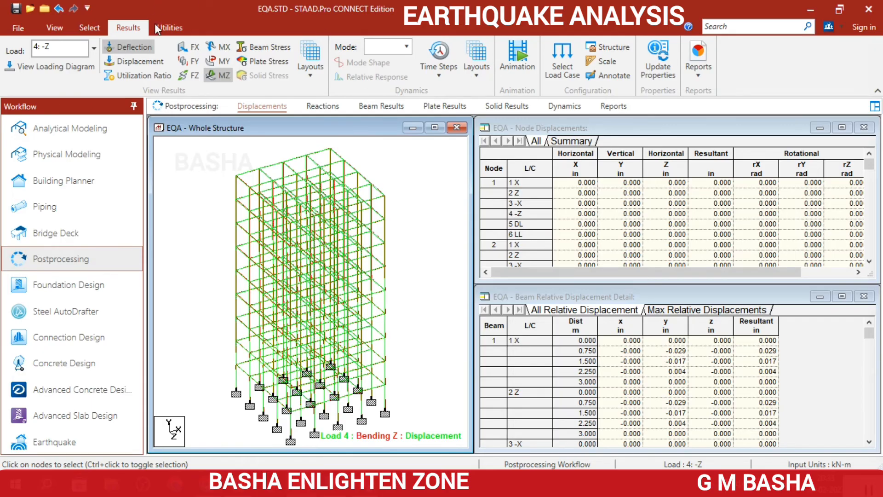
Return to analytical modeling and start a concrete design with IS456 as the current code.
left_click(69, 128)
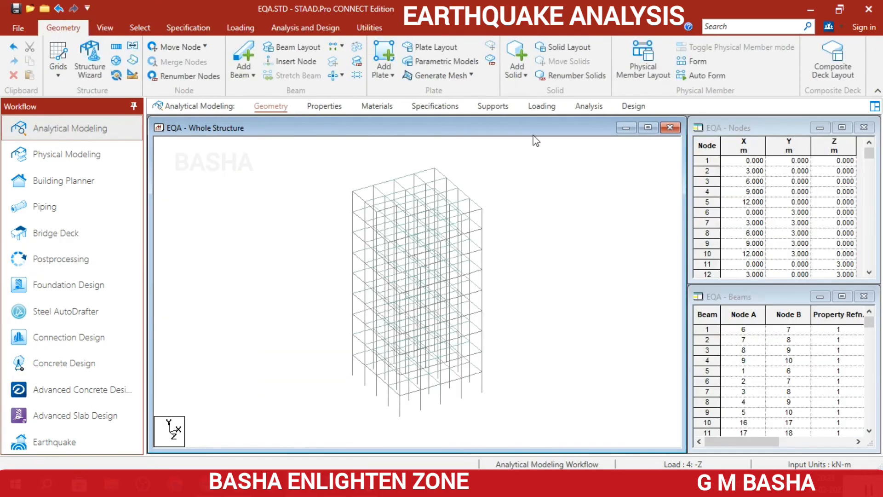
left_click(633, 106)
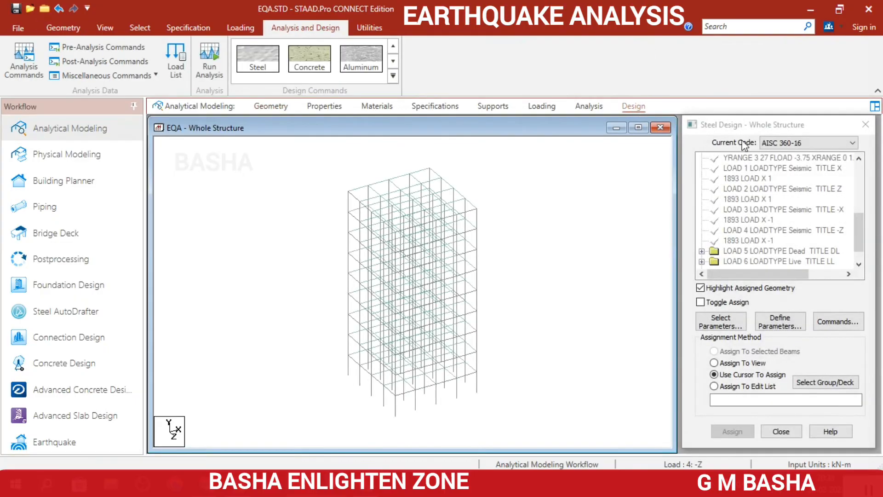
left_click(309, 55)
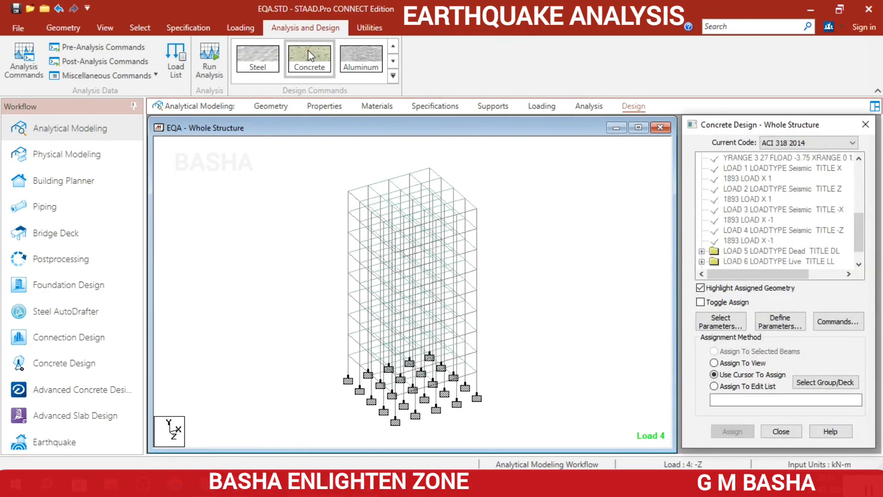
left_click(798, 144)
left_click(782, 263)
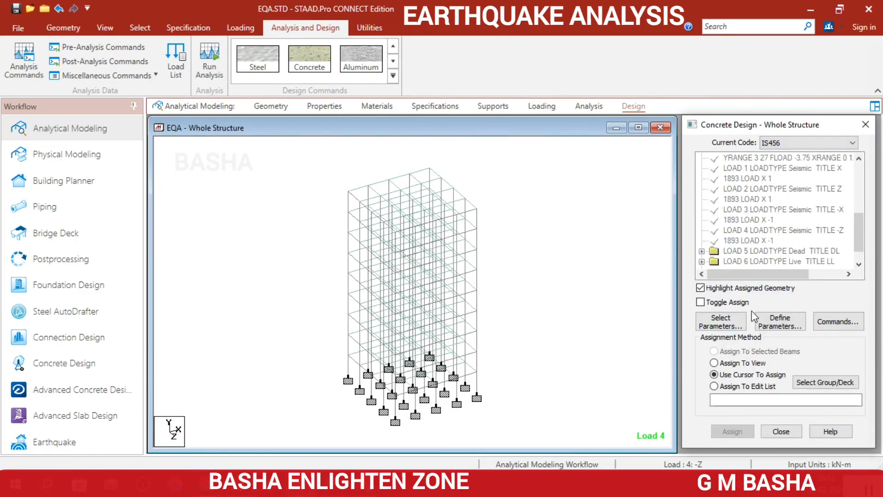
Limit the selected concrete design parameters to Fc, Fymain and Fysec.
left_click(720, 322)
left_click(704, 311)
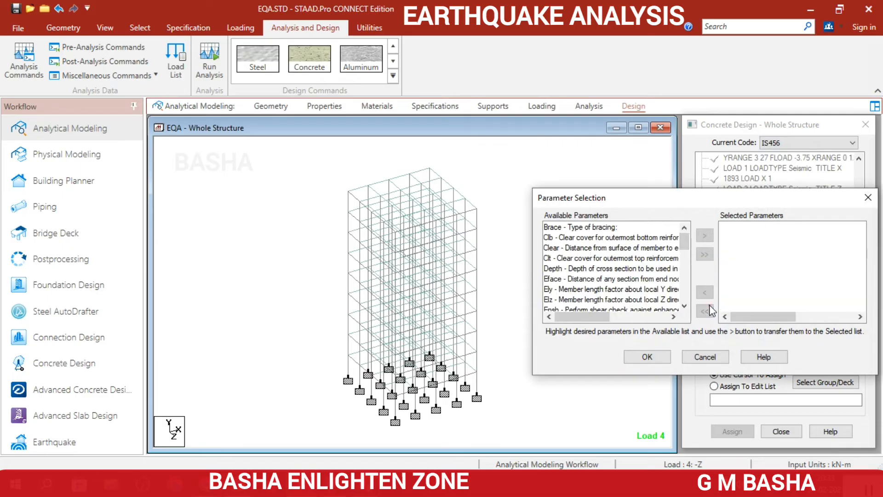
scroll(596, 293, "down", 1)
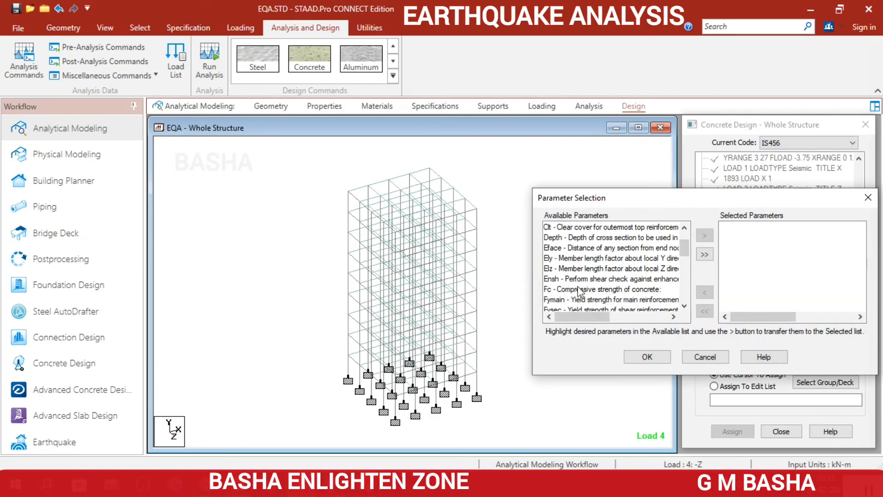
left_click(578, 291)
left_click(705, 236)
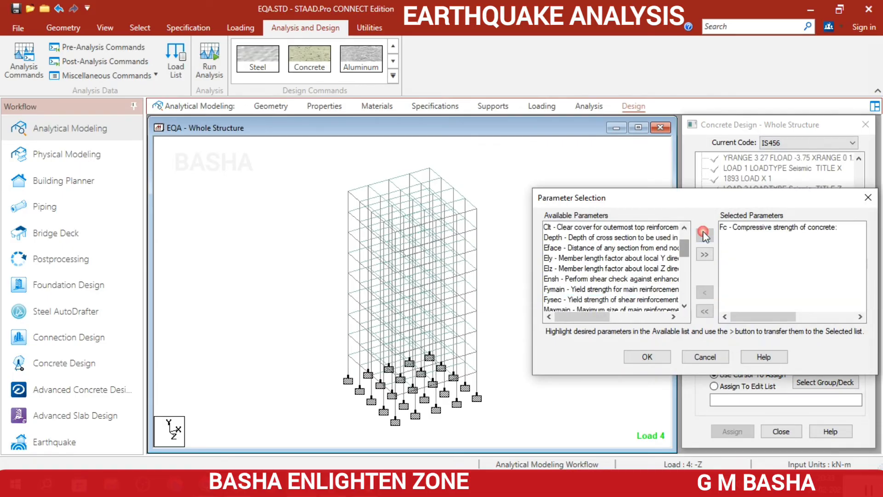
left_click(603, 292)
left_click(704, 235)
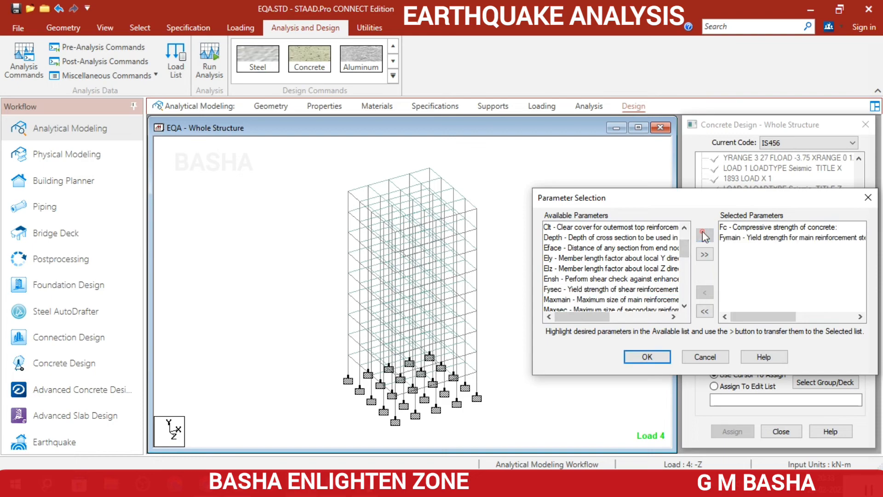
left_click(622, 291)
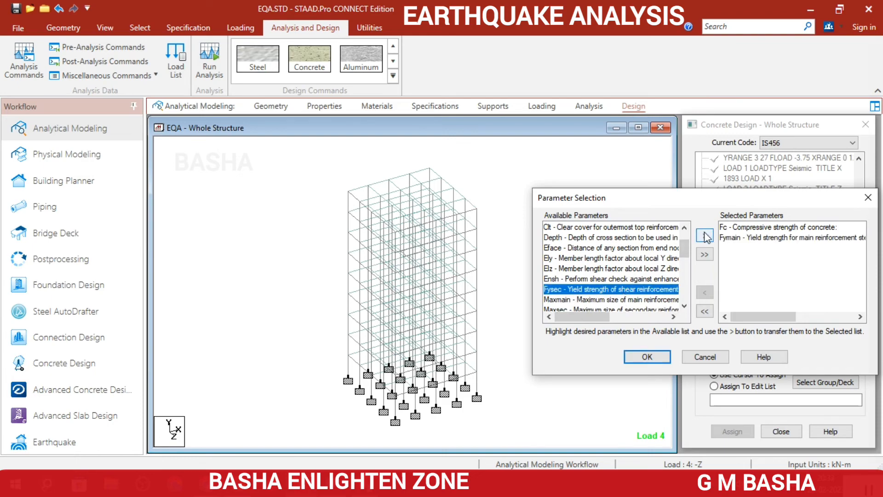
left_click(704, 236)
left_click(658, 360)
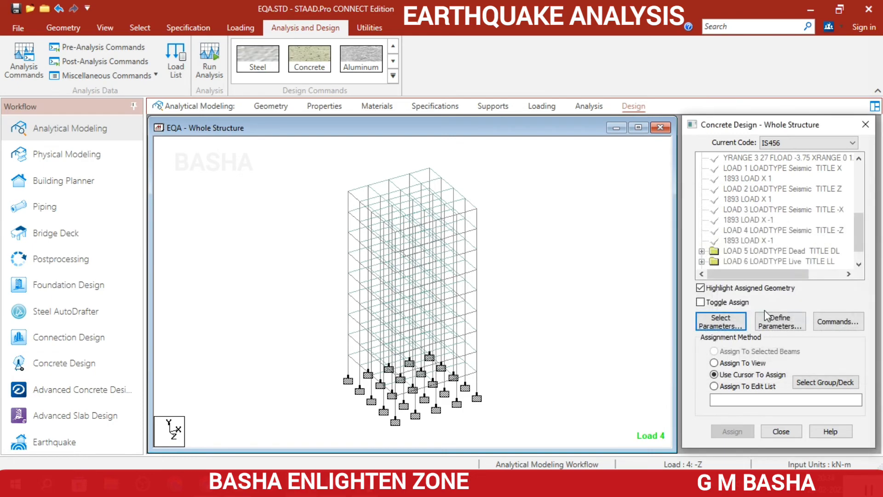
Define the FC parameter with a concrete compressive strength of 25000 kN/m2 and add it to the design.
left_click(794, 321)
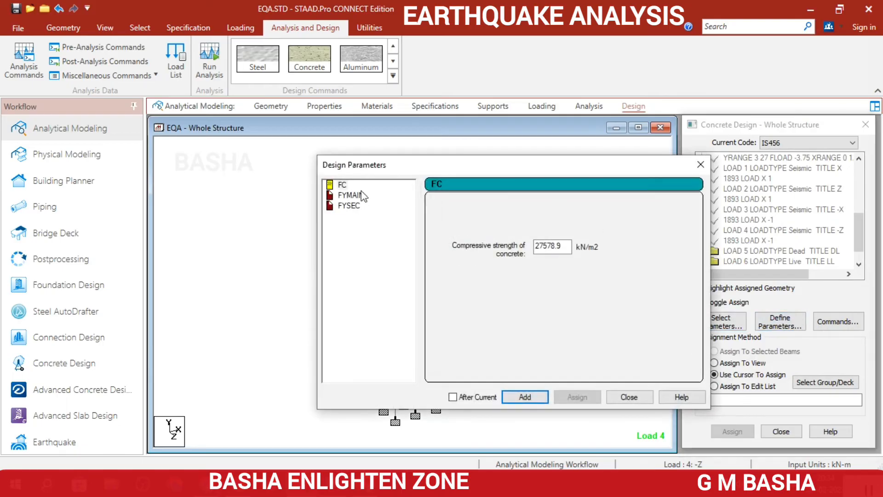
left_click_drag(563, 246, 500, 231)
type("25000")
left_click(524, 396)
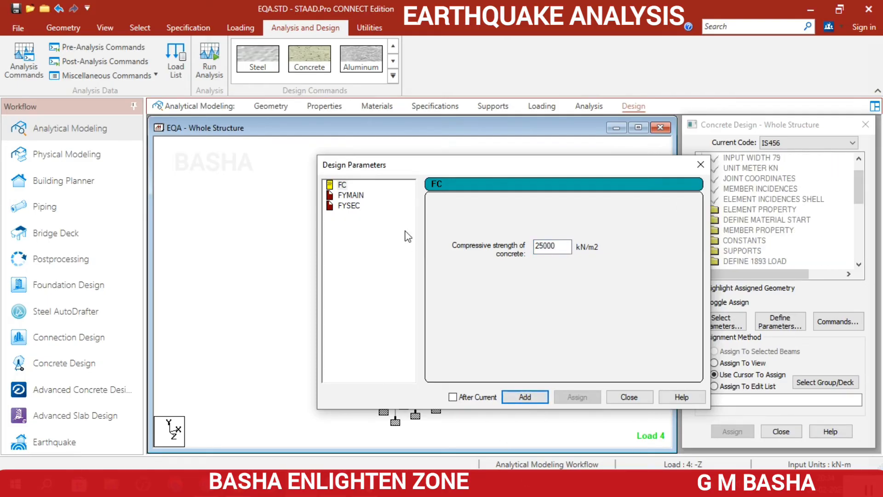
Add the FYMAIN parameter with a main reinforcement yield strength of 415000 kN/m2.
left_click(352, 196)
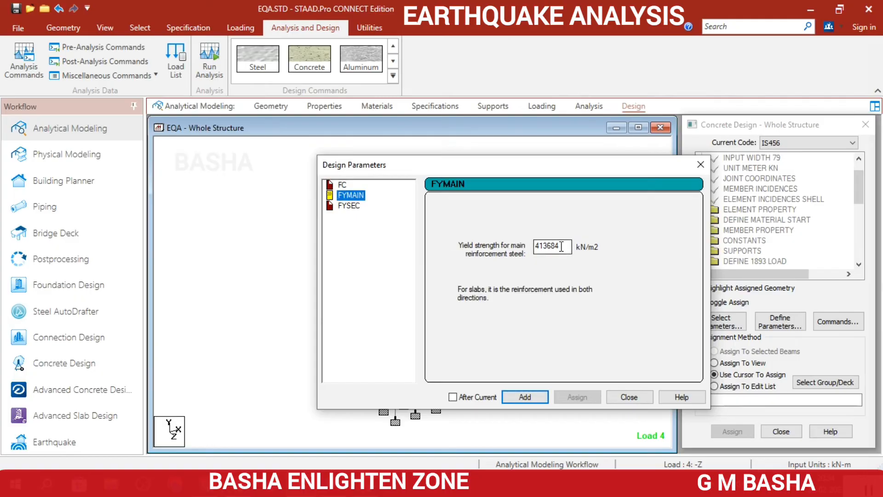
left_click_drag(562, 246, 518, 233)
type("415000")
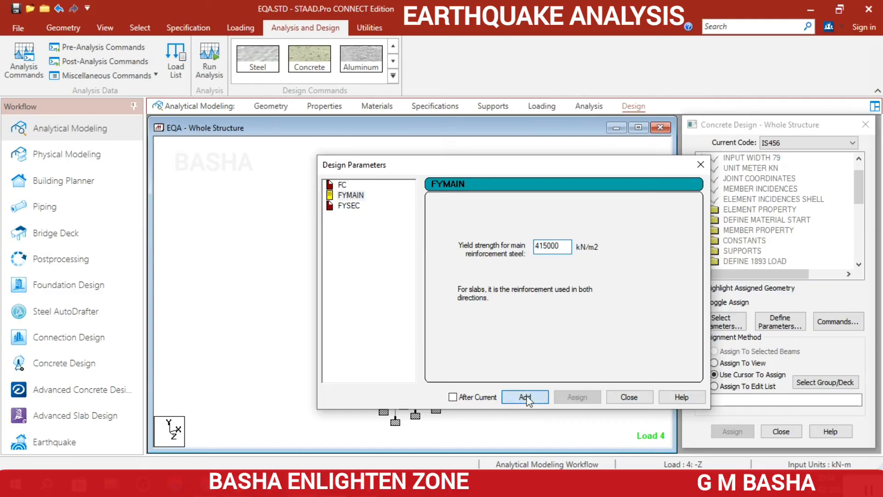
left_click(525, 397)
Add the FYSEC parameter with a shear reinforcement yield strength of 415000 kN/m2 and finish defining design parameters.
left_click(349, 206)
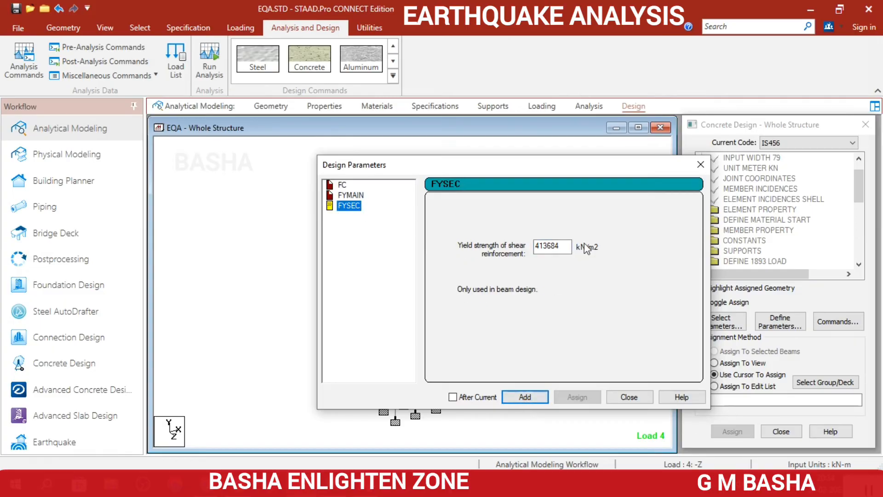
left_click_drag(570, 247, 512, 231)
type("415000")
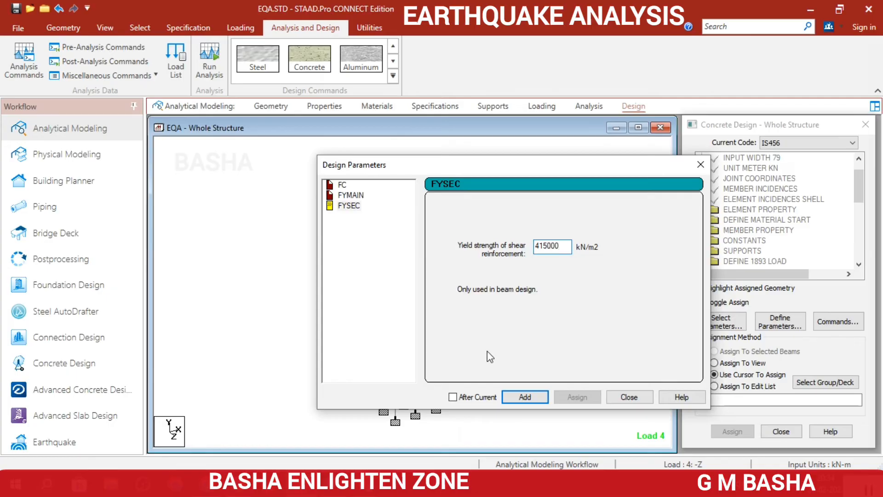
left_click(533, 400)
left_click(622, 396)
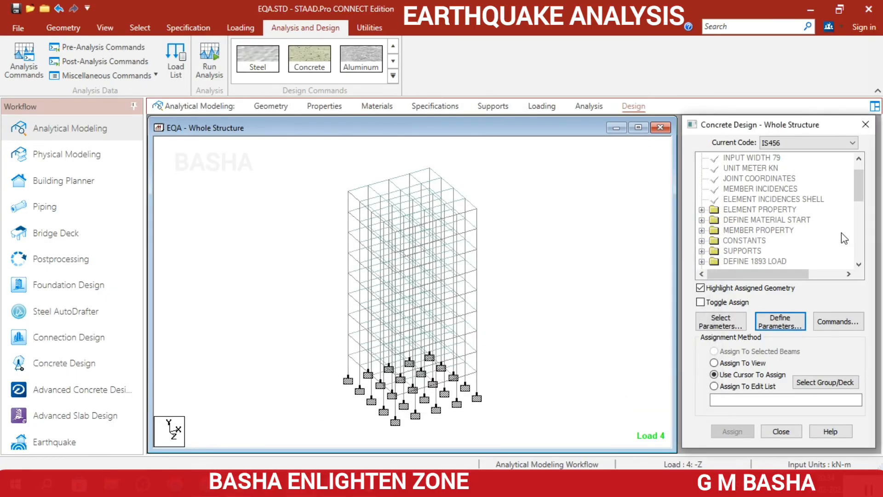
Add the DESIGN BEAM and DESIGN COLUMN commands to the concrete design.
left_click(838, 321)
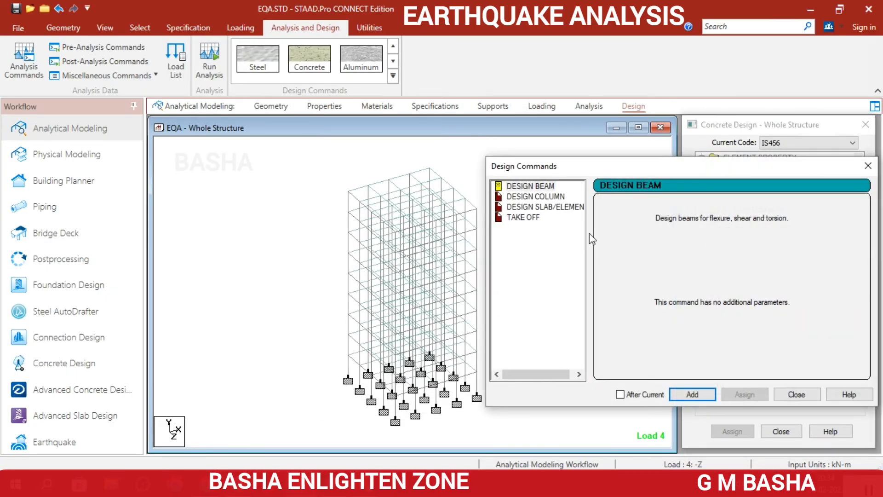
left_click(695, 394)
left_click(559, 198)
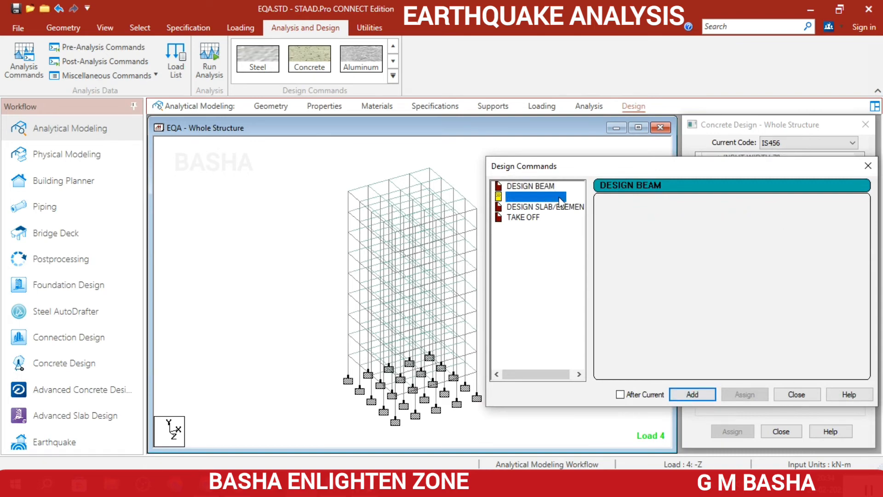
left_click(685, 393)
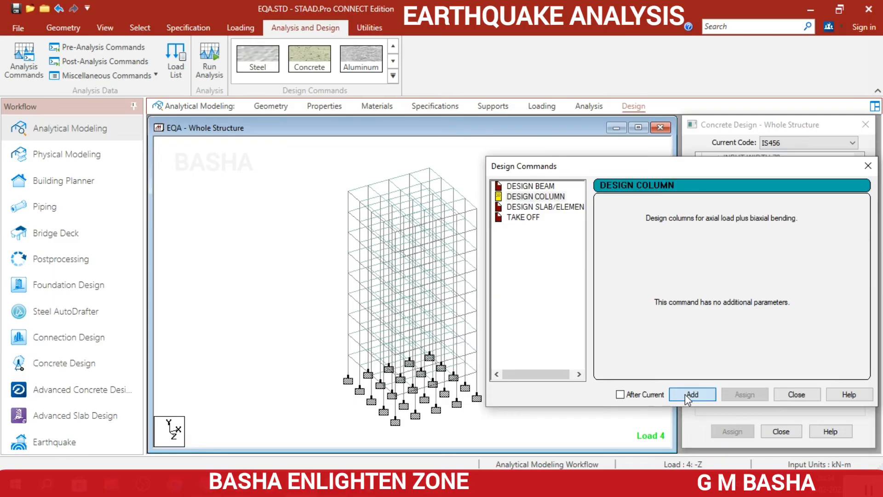
Add the DESIGN SLAB/ELEMENT and TAKE OFF commands to the concrete design and finish defining commands.
left_click(574, 208)
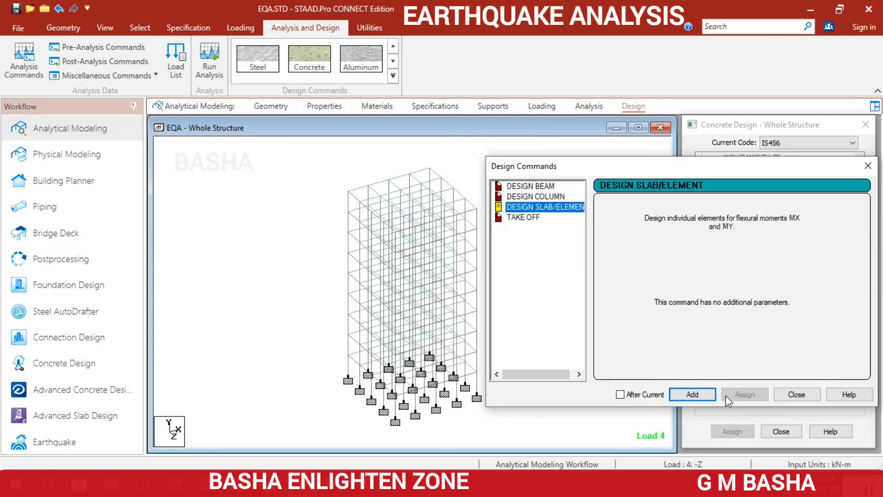
left_click(682, 396)
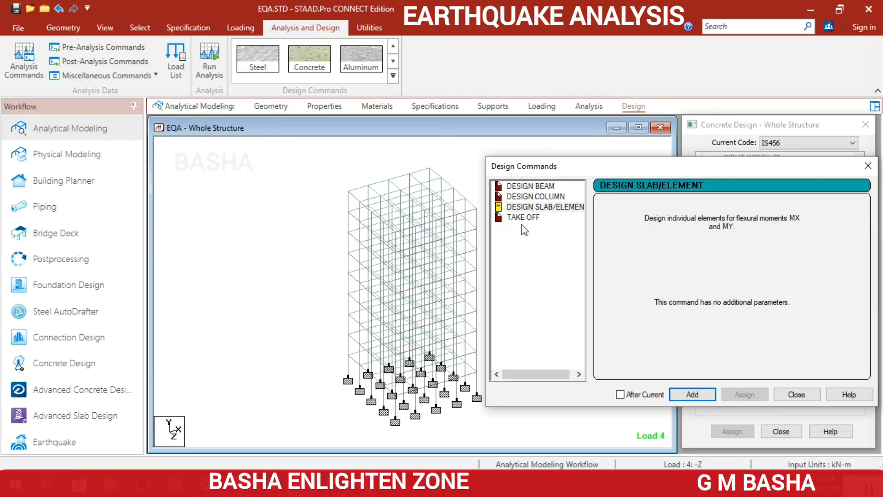
left_click(524, 217)
left_click(700, 391)
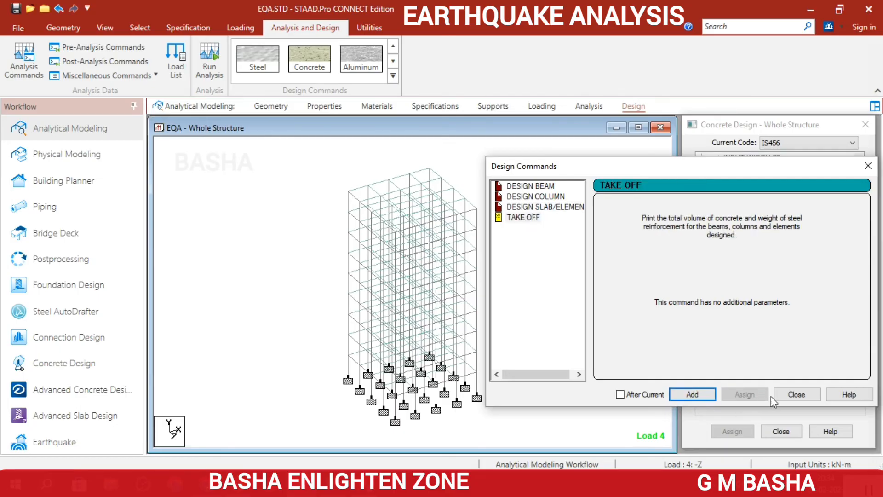
left_click(785, 394)
Assign the FC 25000 parameter to the entire structure in view.
scroll(857, 193, "down", 10)
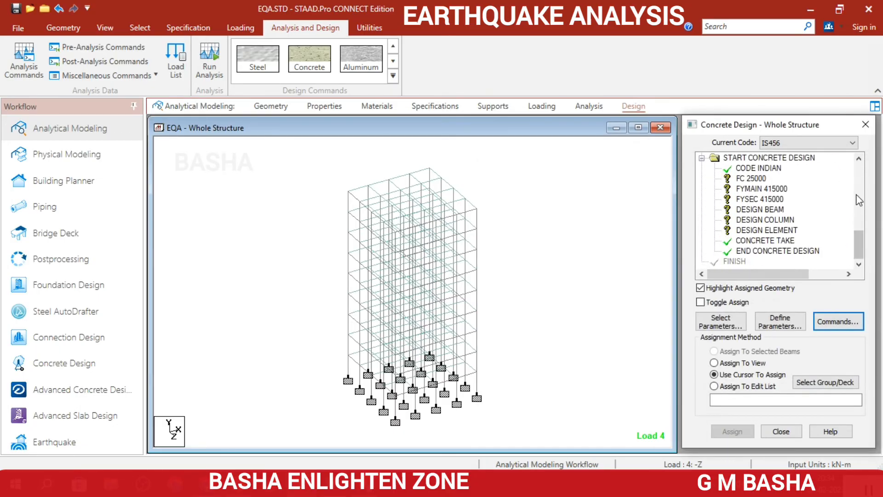
left_click(758, 180)
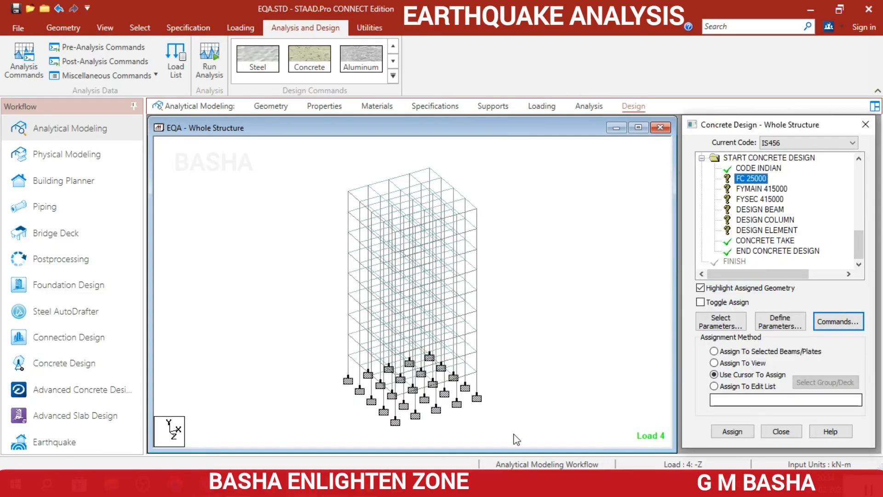
left_click(743, 365)
left_click(731, 430)
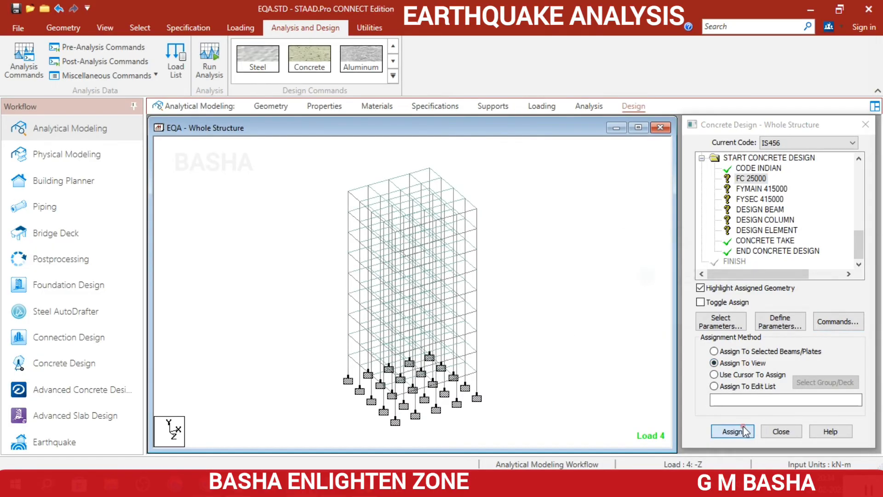
left_click(786, 318)
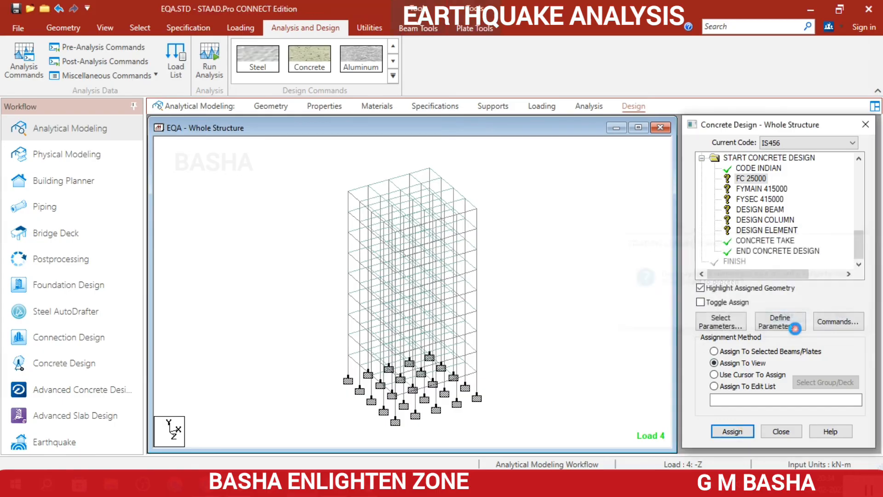
Assign the FYMAIN 415000 parameter to the entire structure in view.
left_click(775, 190)
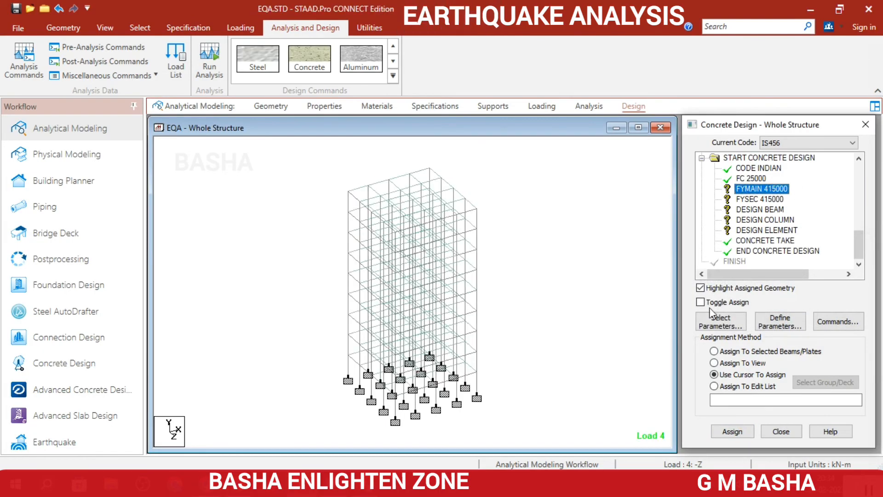
left_click(743, 363)
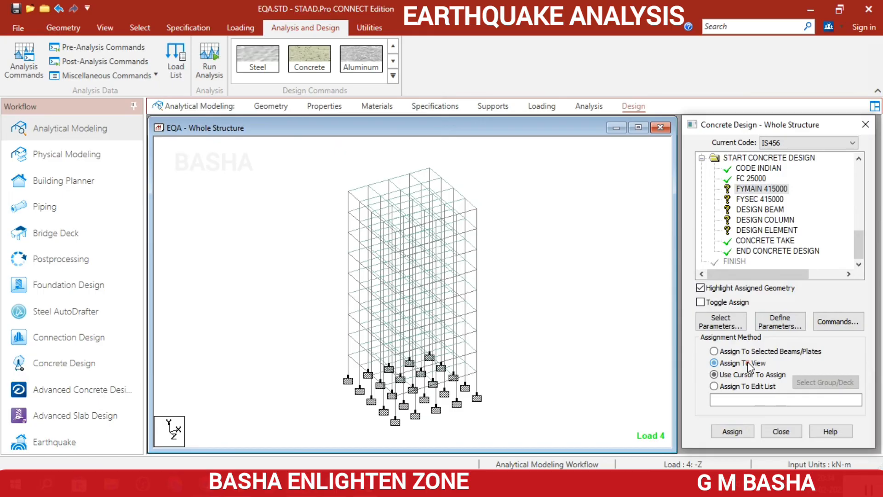
left_click(732, 431)
left_click(800, 317)
Assign the FYSEC 415000 parameter to all members in view.
left_click(759, 199)
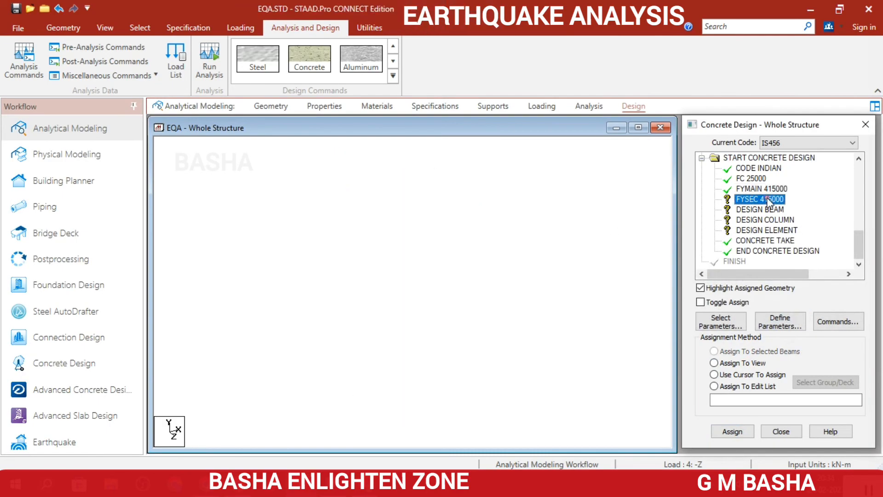
left_click(752, 363)
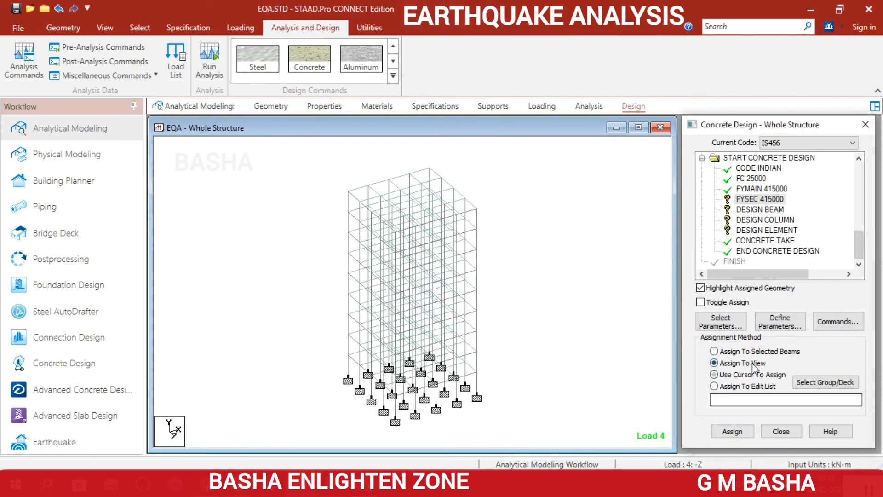
left_click(741, 429)
left_click(782, 321)
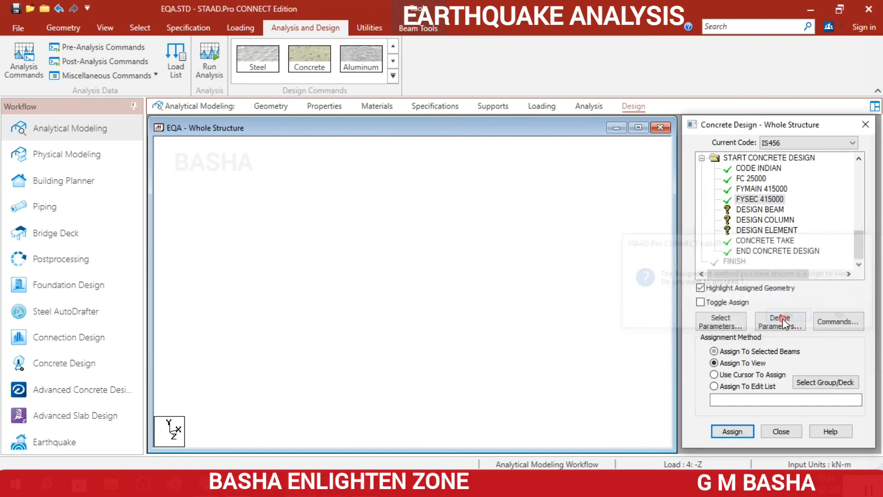
Assign the DESIGN BEAM command to all beams parallel to the X and Z axes.
left_click(763, 209)
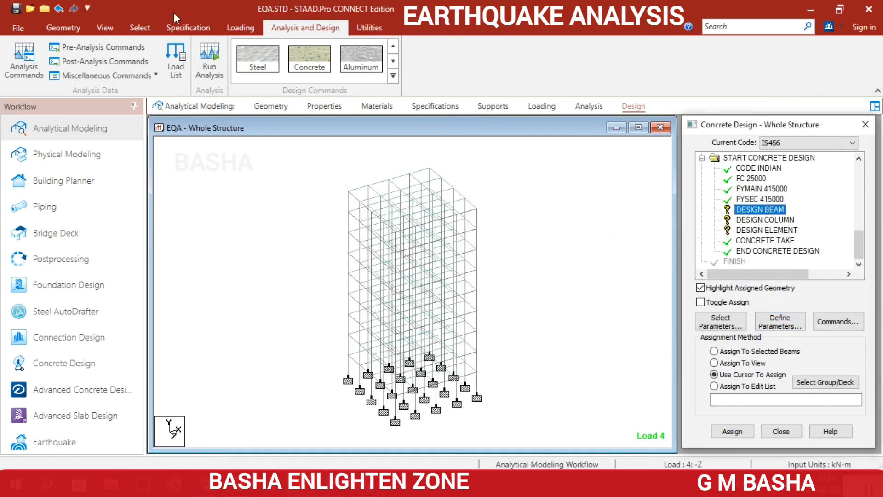
left_click(140, 29)
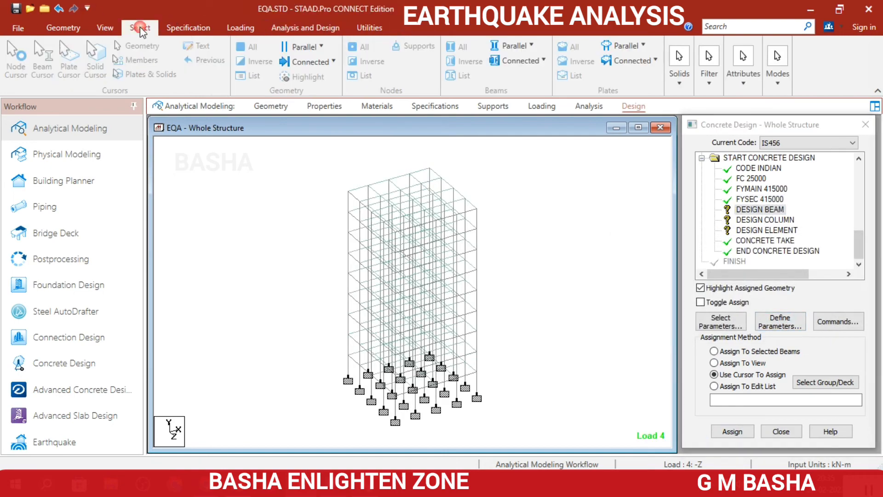
left_click(509, 49)
left_click(515, 99)
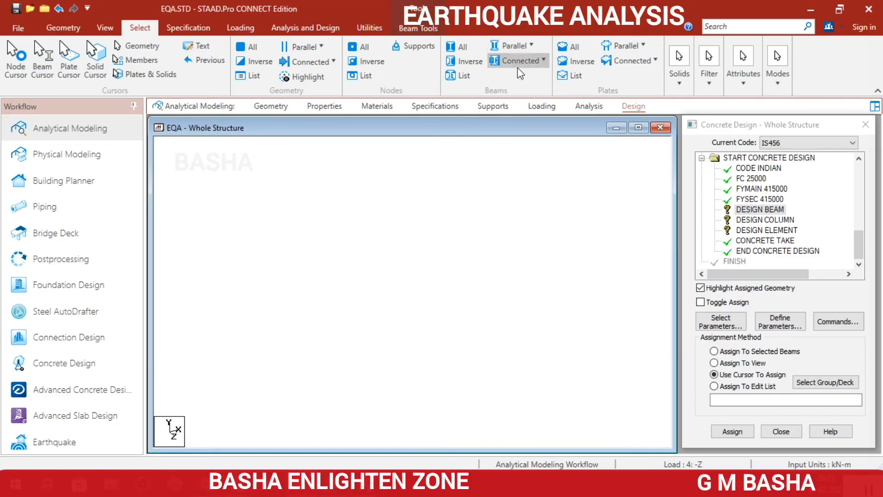
left_click(529, 48)
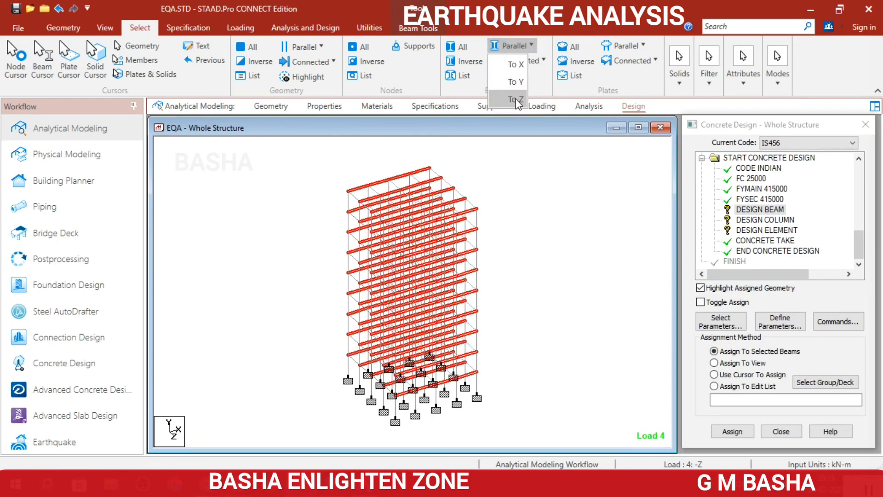
left_click(516, 99)
left_click(732, 431)
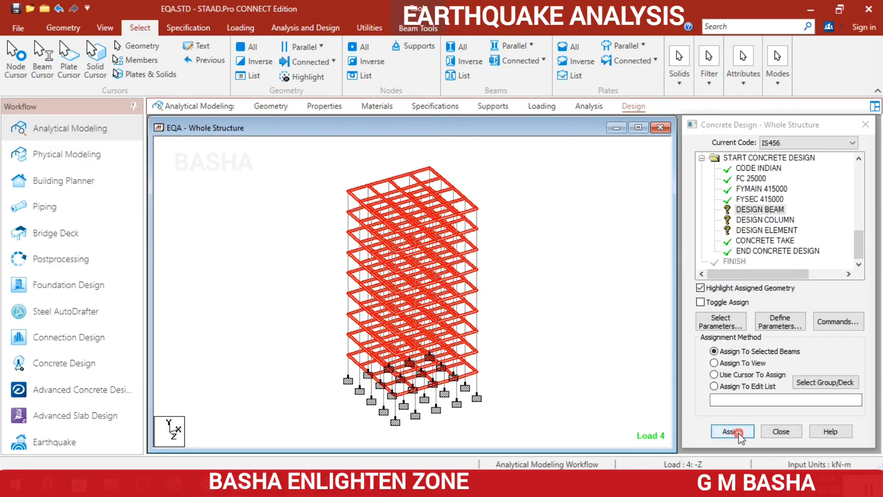
left_click(786, 316)
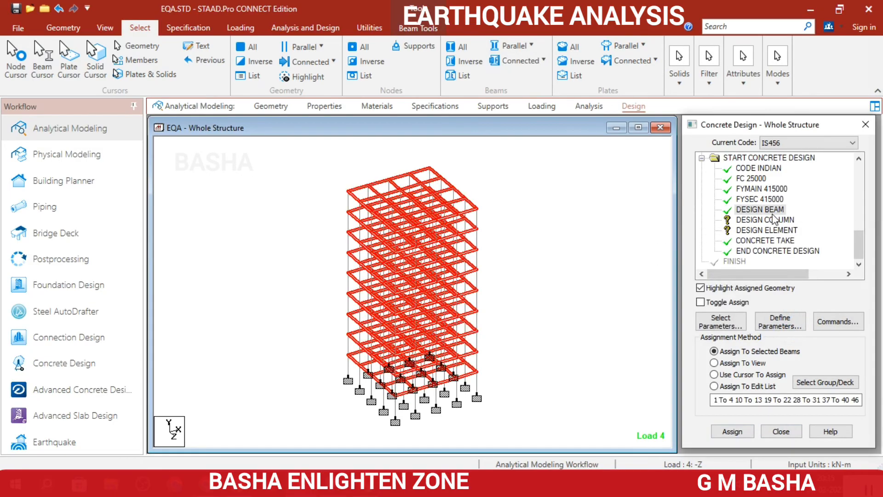
Assign the DESIGN COLUMN command to all members parallel to the Y axis, dismissing the CONNECTION Client sign-in window.
left_click(765, 219)
left_click(714, 374)
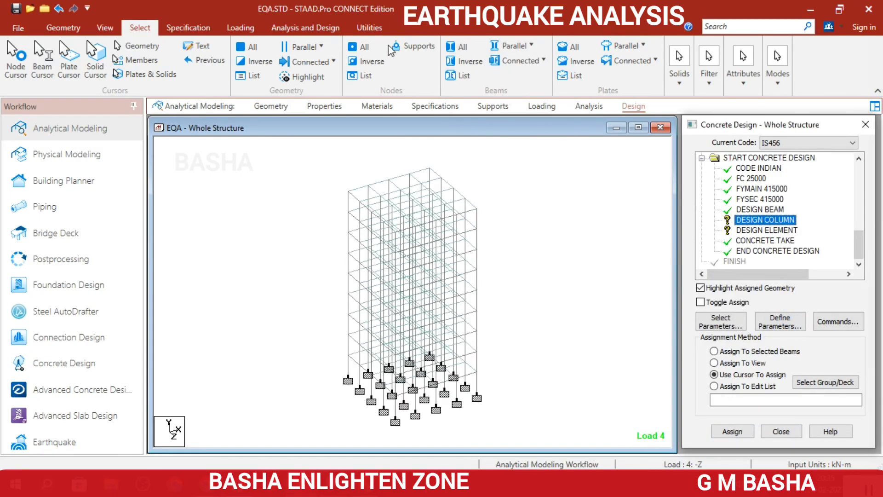
left_click(510, 46)
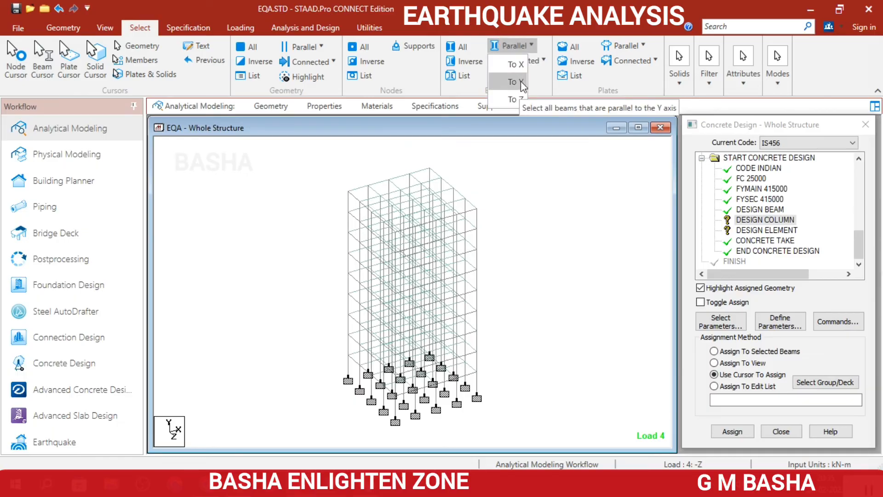
left_click(522, 85)
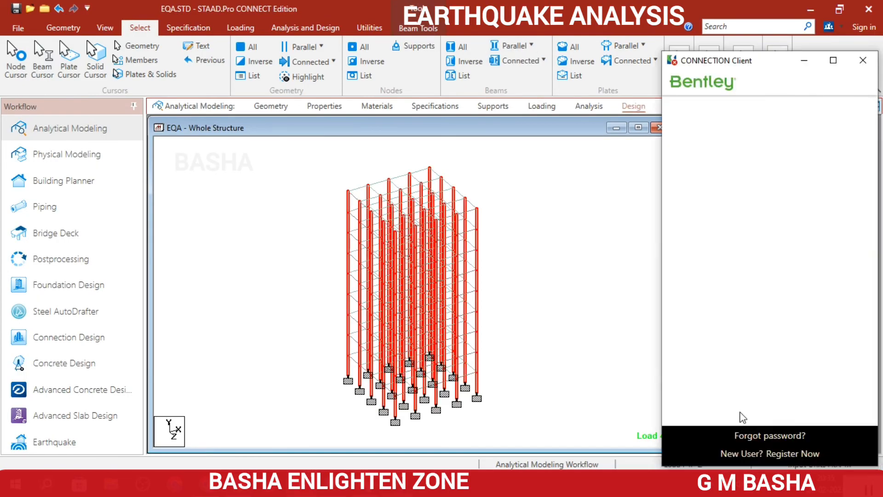
left_click(862, 60)
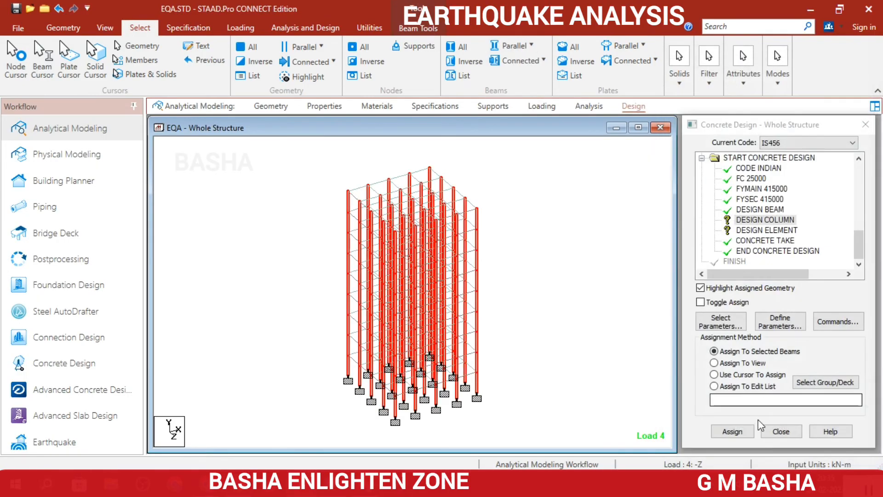
left_click(732, 431)
left_click(788, 320)
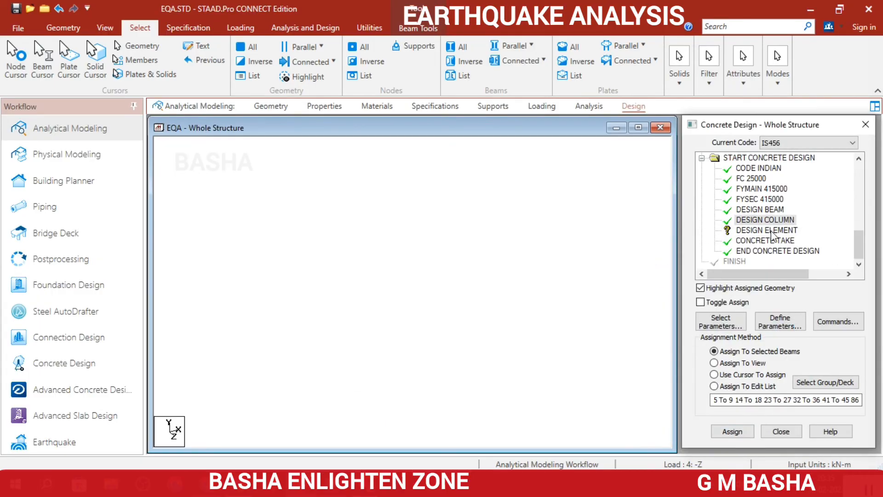
Select all floor plates of the building and assign the DESIGN ELEMENT command to them.
left_click(766, 229)
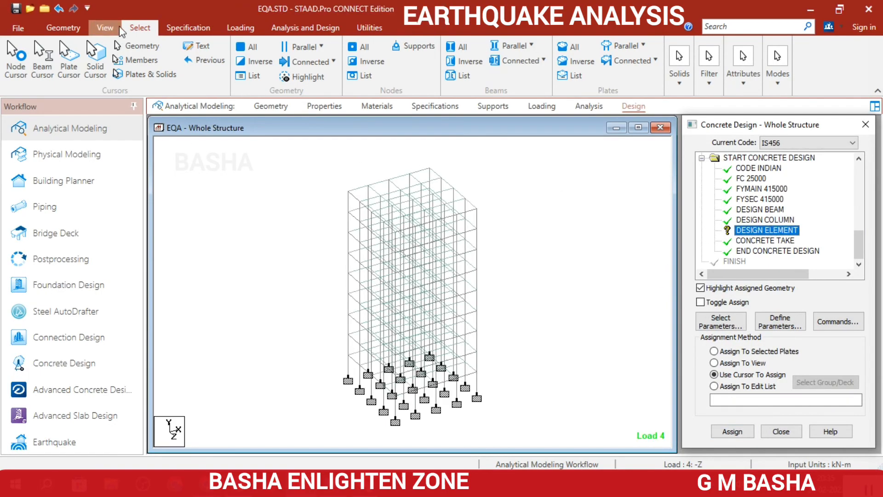
left_click(69, 60)
left_click_drag(337, 171, 571, 416)
left_click(732, 431)
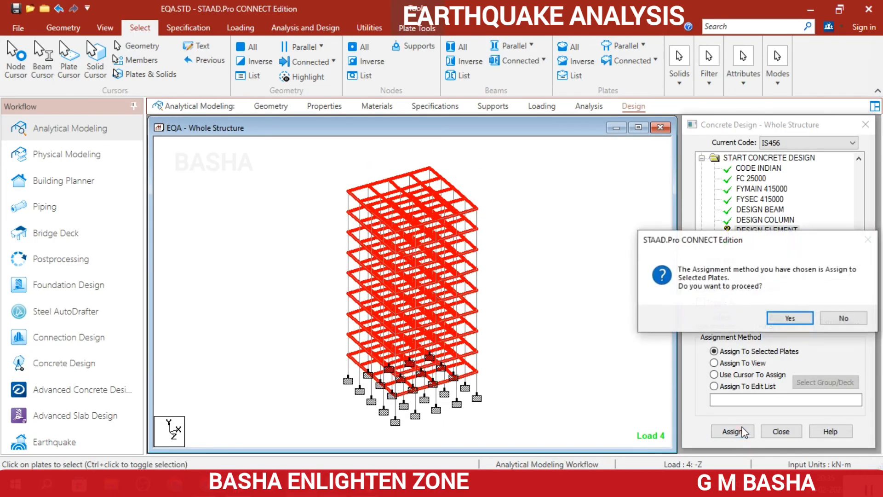
left_click(789, 318)
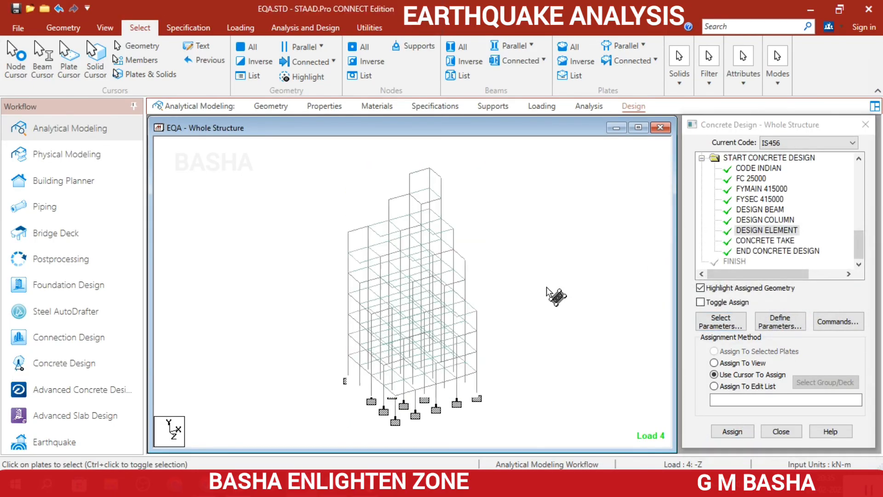
Add a Perform Analysis command with the print option All to the analysis commands.
left_click(589, 106)
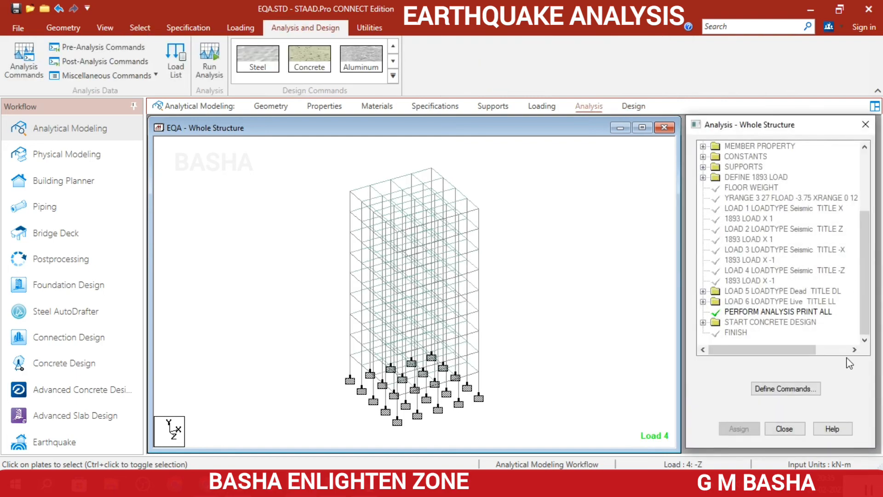
left_click(808, 389)
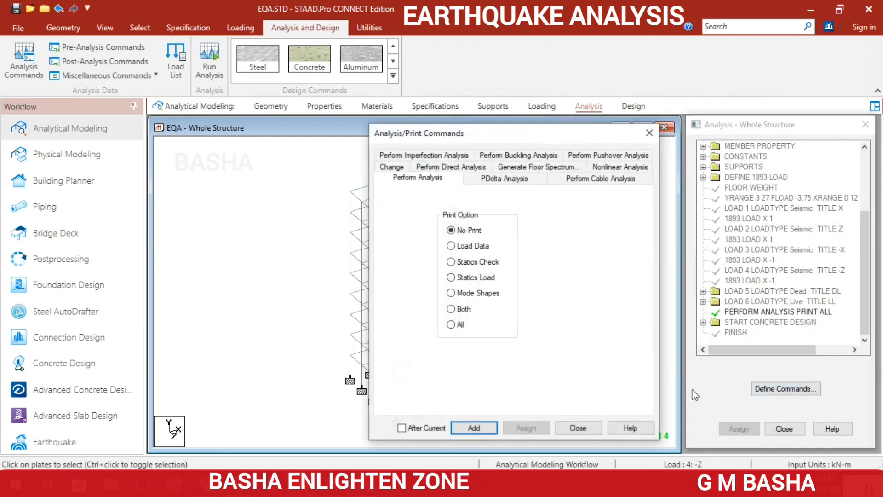
left_click(451, 324)
left_click(474, 427)
left_click(577, 426)
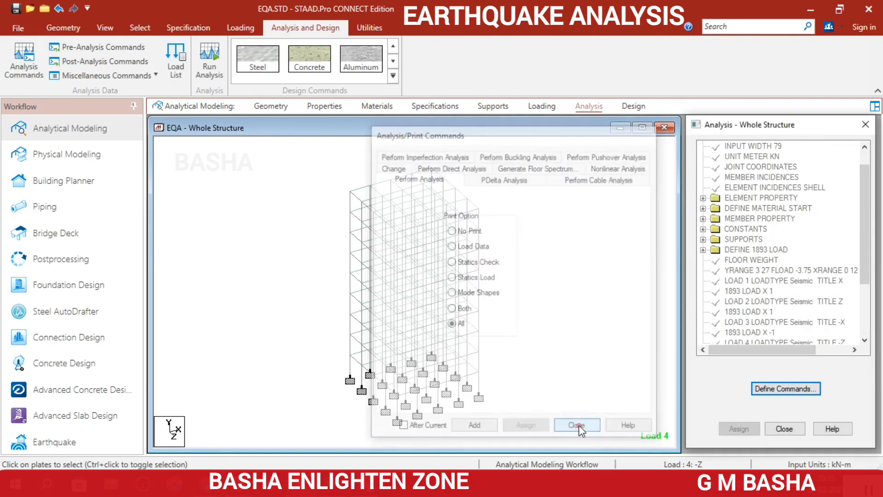
Run the analysis and design for the whole structure and open the resulting output file in the STAAD.Pro viewer.
left_click(212, 43)
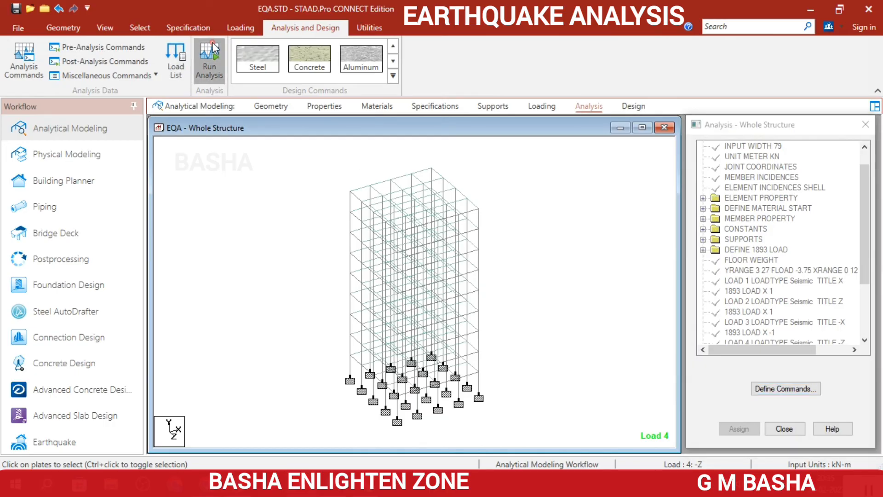
left_click(426, 320)
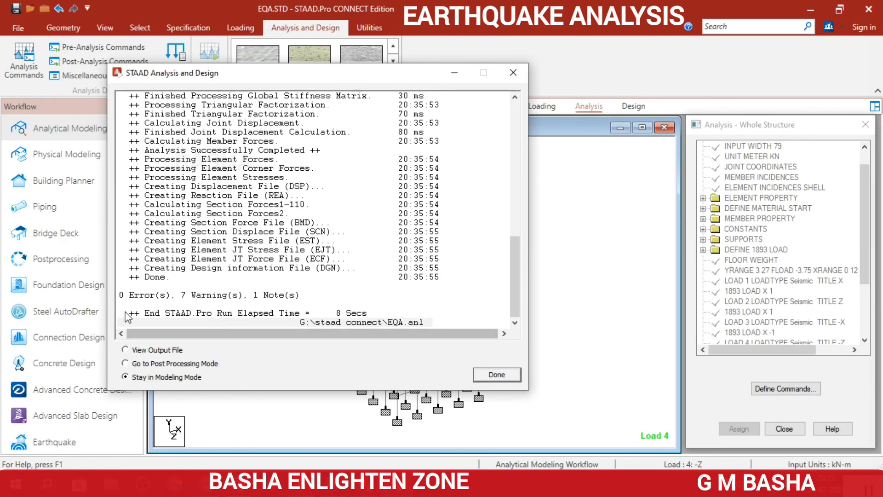
left_click(132, 350)
left_click(497, 375)
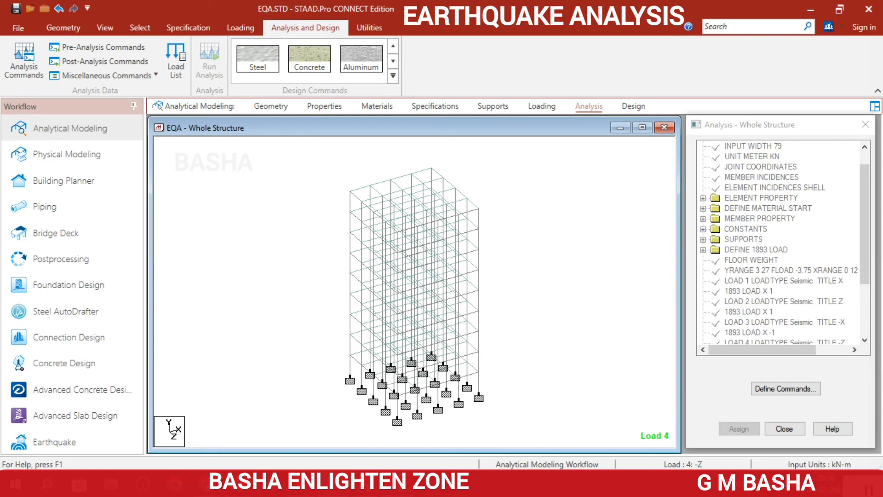
mouse_move(395, 485)
left_click(400, 425)
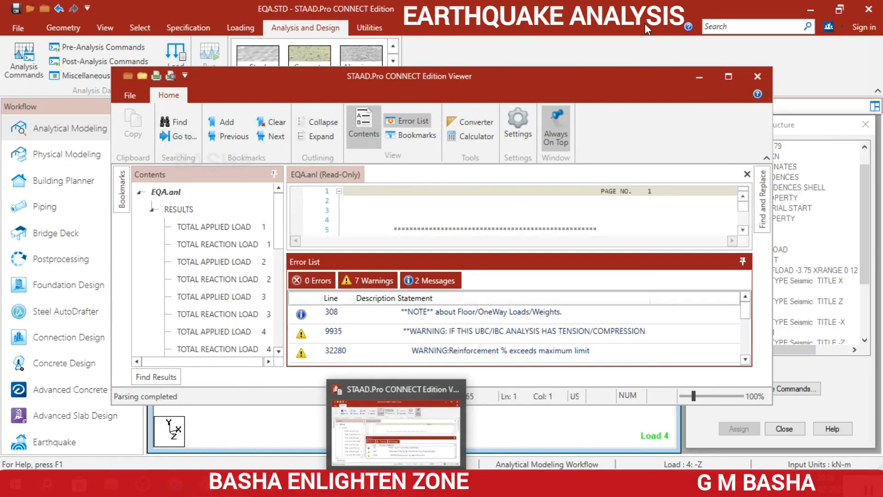
Maximize the output viewer, collapse the error list and go to the Concrete Design section of the results.
left_click(729, 76)
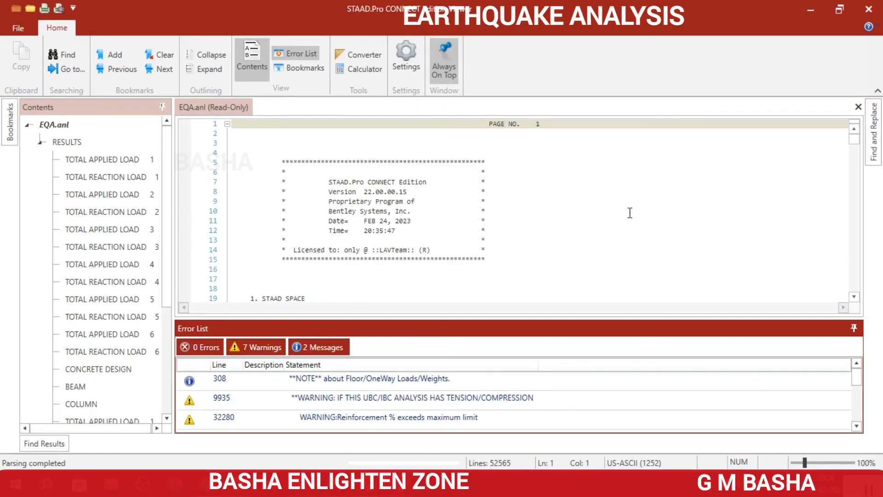
left_click(853, 328)
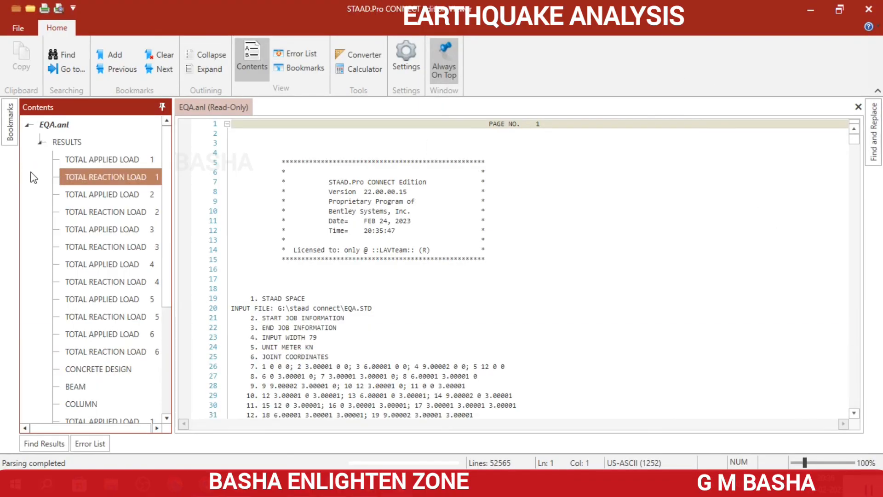
scroll(69, 243, "down", 4)
scroll(95, 214, "down", 1)
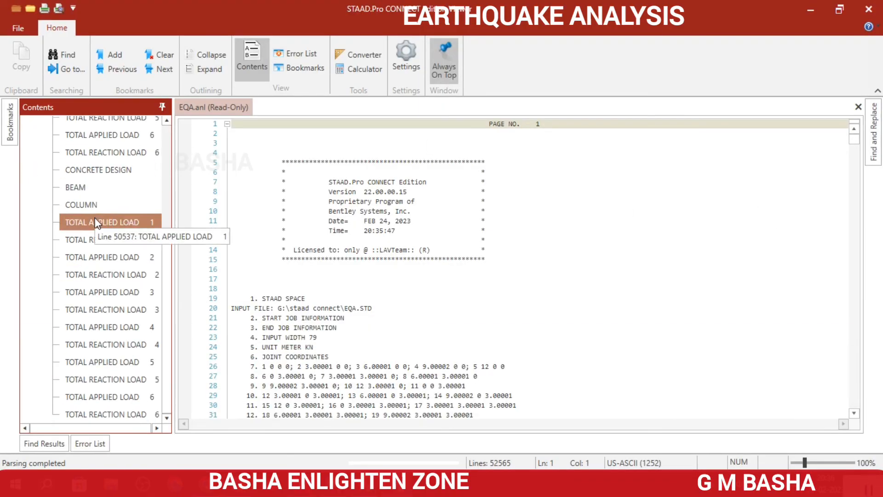
scroll(96, 223, "up", 3)
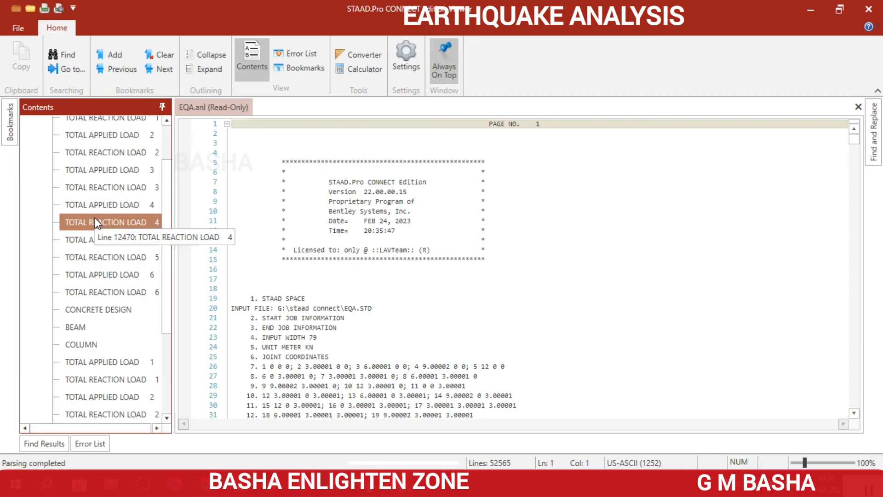
left_click(92, 318)
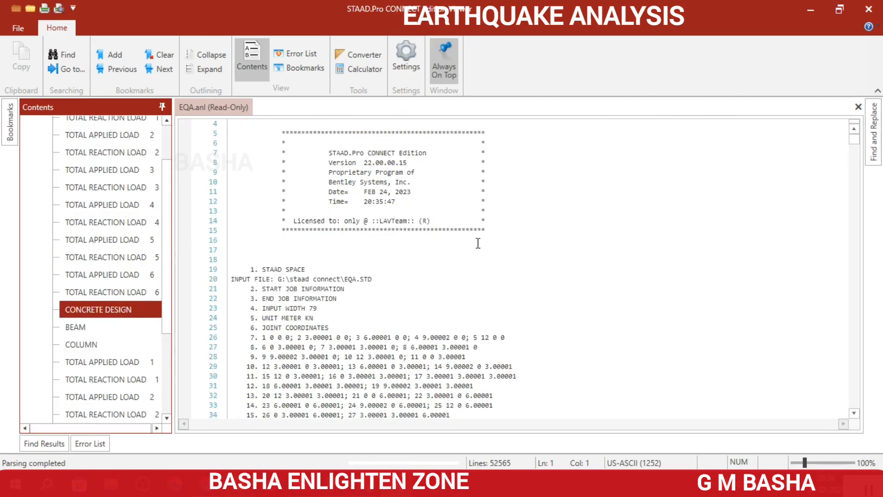
scroll(460, 243, "down", 20)
scroll(387, 239, "down", 7)
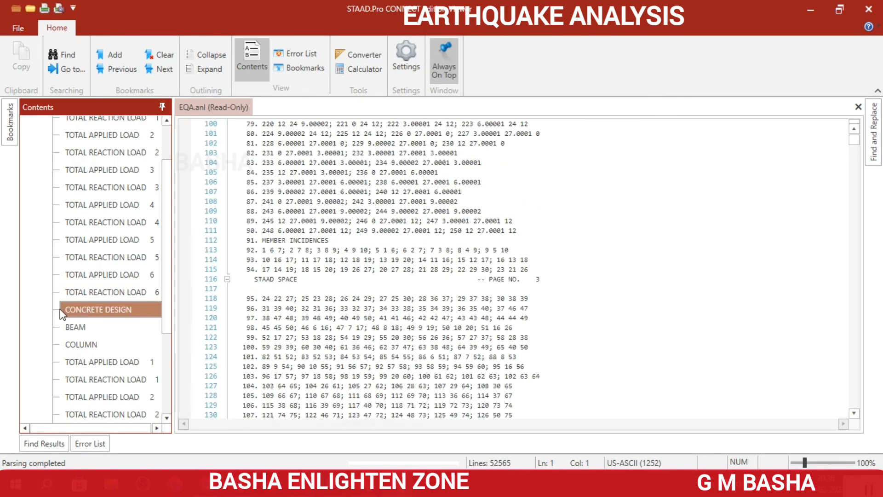
left_click(97, 310)
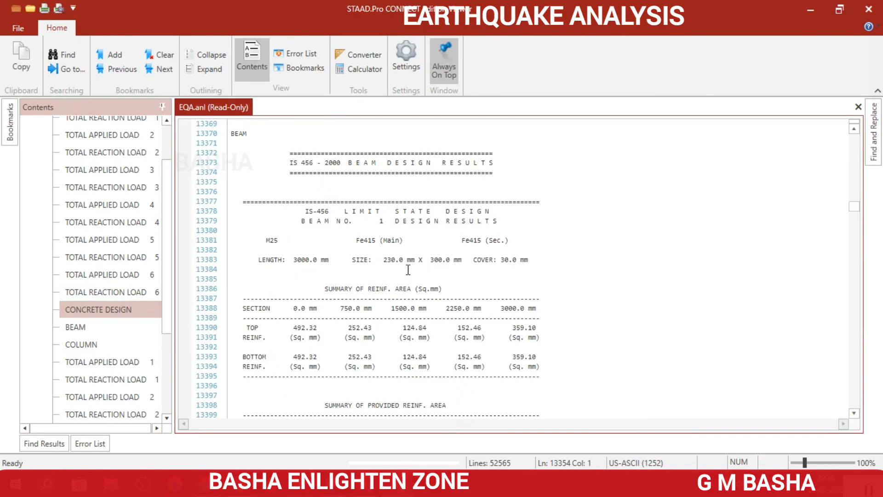
Review the IS-456 design results for beams 1 and 2, including required, provided and shear reinforcement, and close the viewer.
scroll(374, 254, "up", 1)
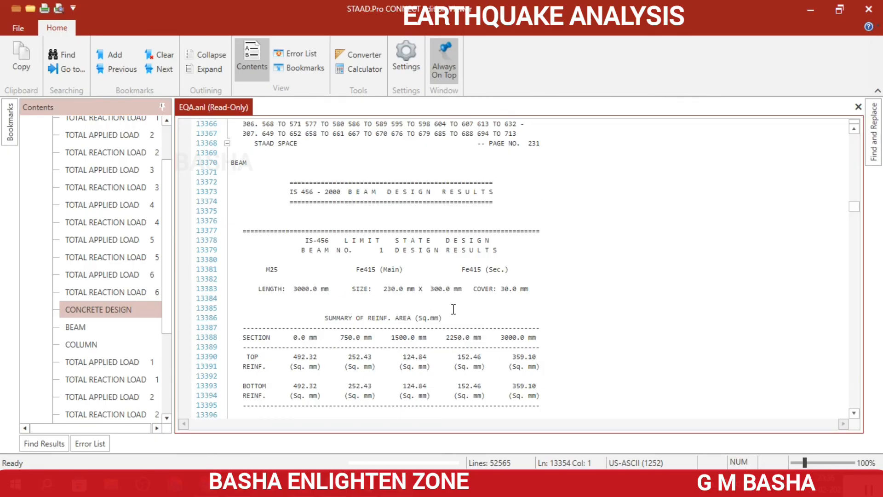
scroll(536, 221, "down", 2)
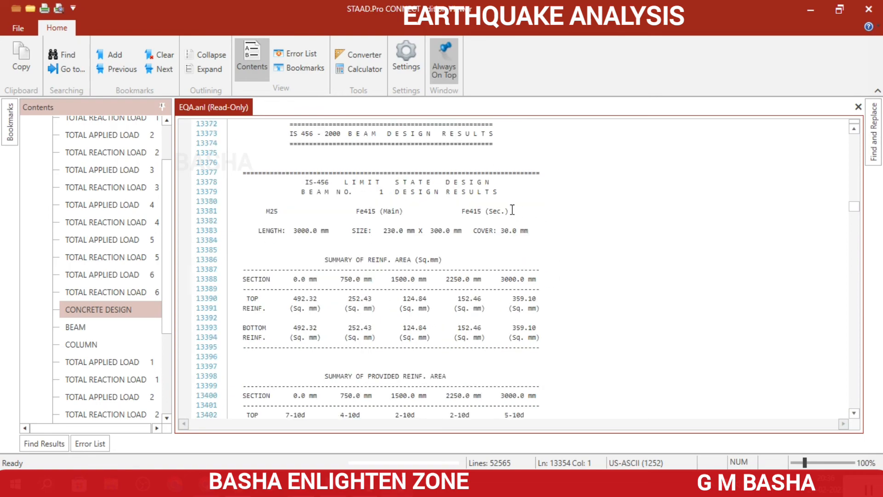
scroll(504, 298, "down", 4)
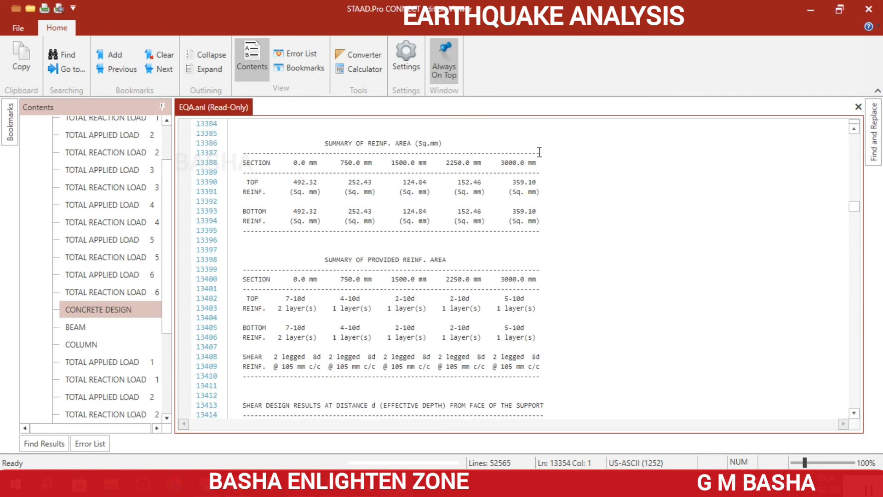
scroll(435, 281, "down", 9)
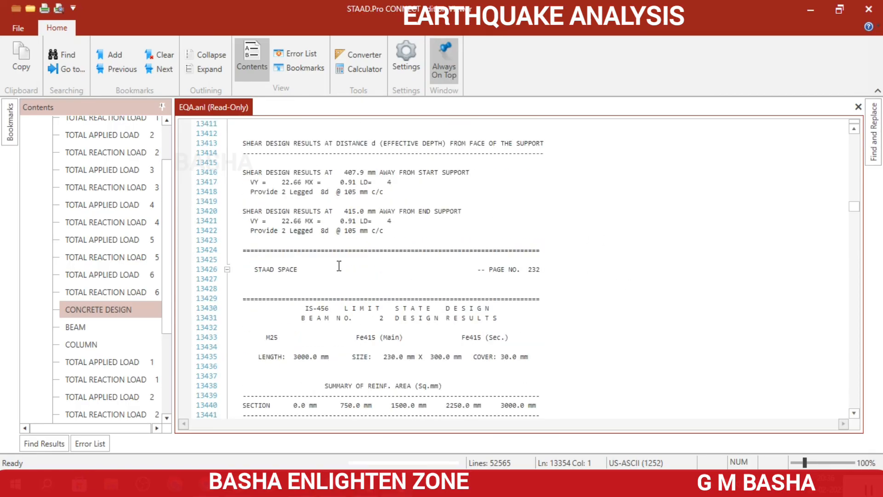
scroll(576, 329, "down", 11)
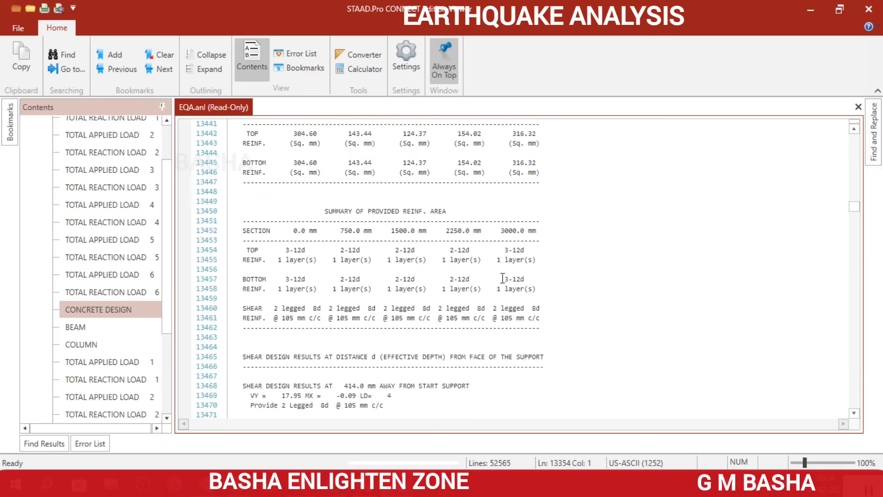
left_click(868, 9)
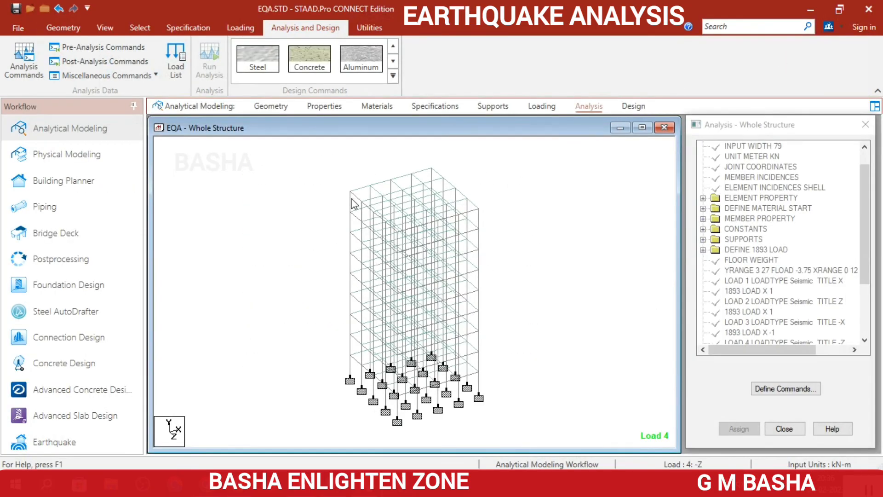
Check the concrete design details of the top-storey corner column at X 0, Z 0.
double_click(351, 198)
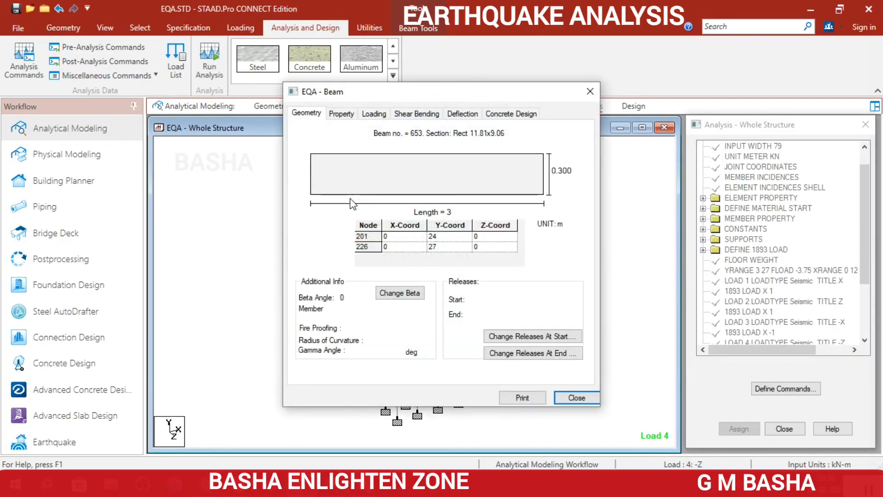
left_click(511, 114)
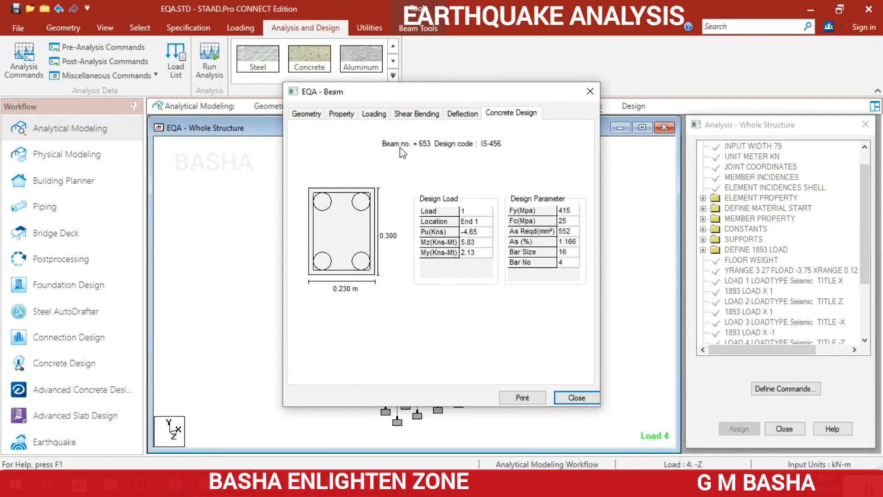
left_click(590, 91)
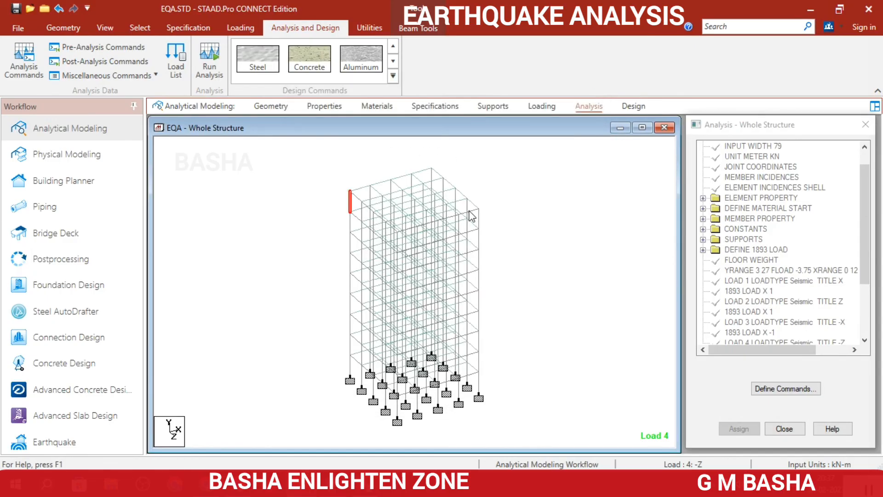
Inspect the concrete design, shear bending and deflection results of roof beam 688 between nodes 249 and 250.
double_click(470, 212)
left_click(510, 114)
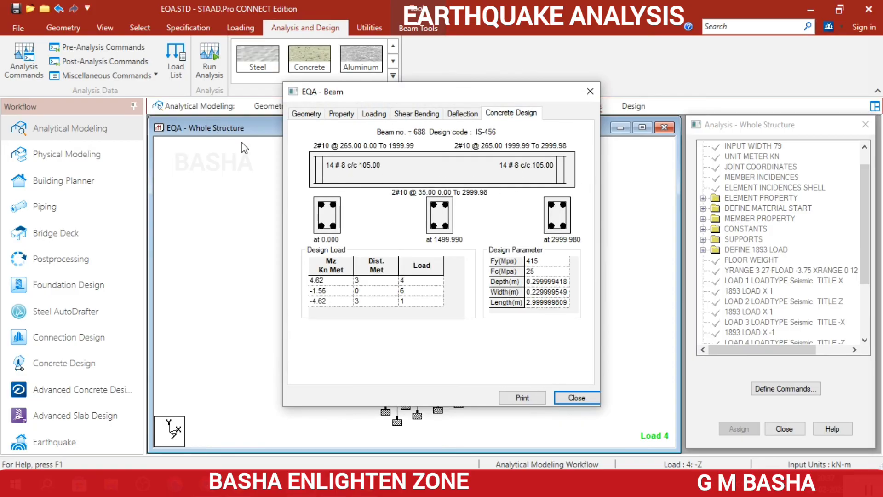
left_click(427, 113)
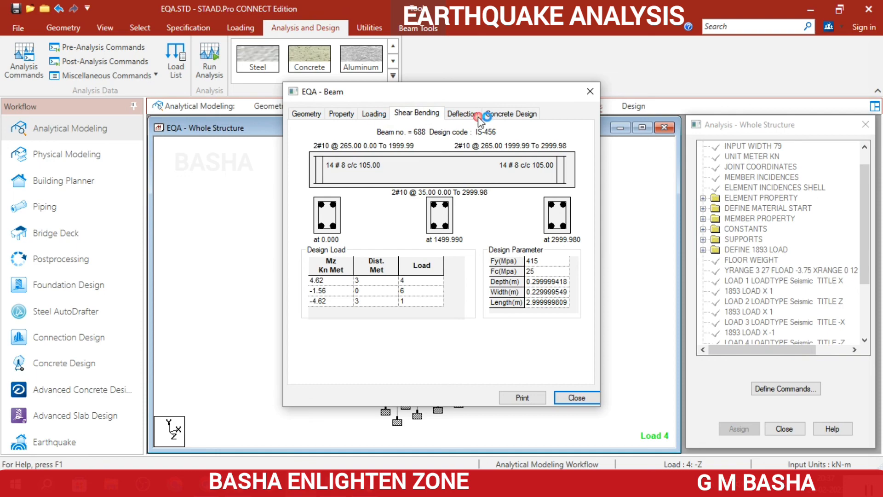
left_click(463, 113)
left_click(417, 114)
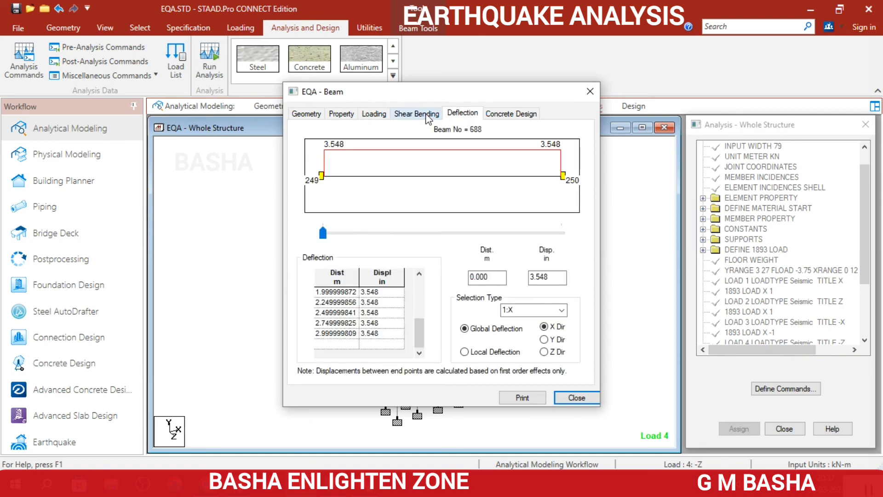
left_click(588, 91)
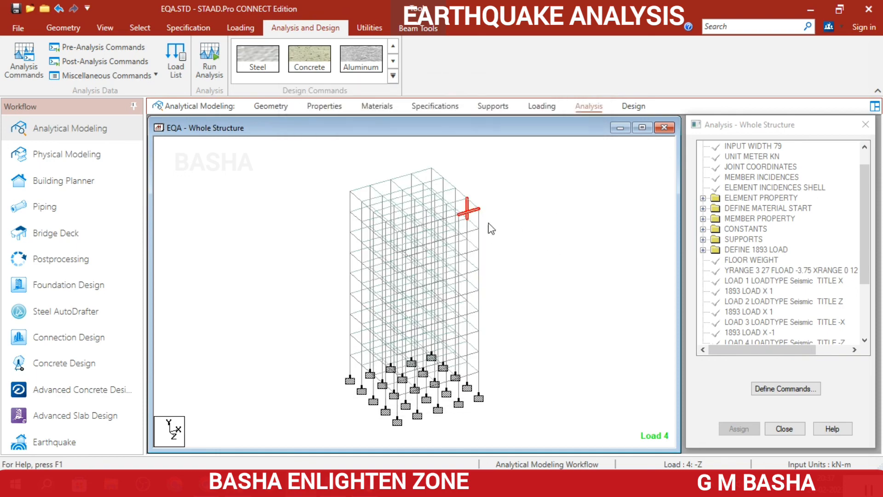
Check the concrete design details of roof beam 658 between nodes 231 and 232, and clear the member selection.
double_click(371, 195)
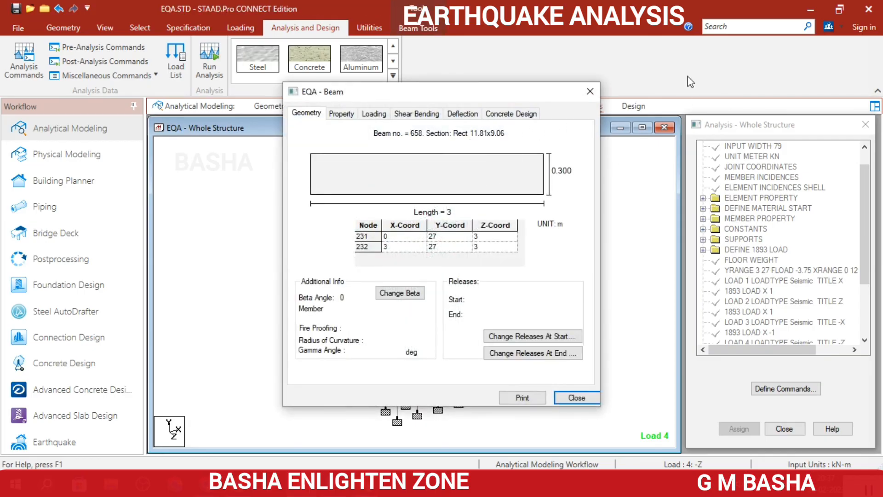
left_click(533, 115)
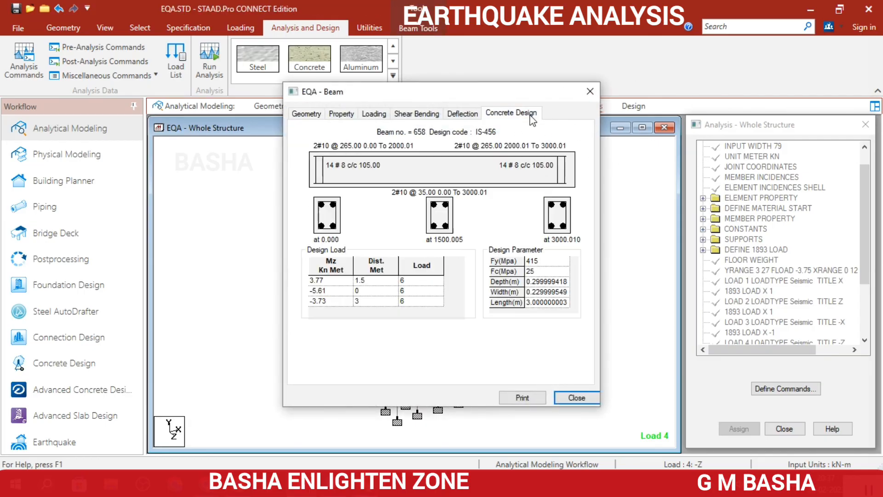
left_click(588, 91)
left_click(471, 176)
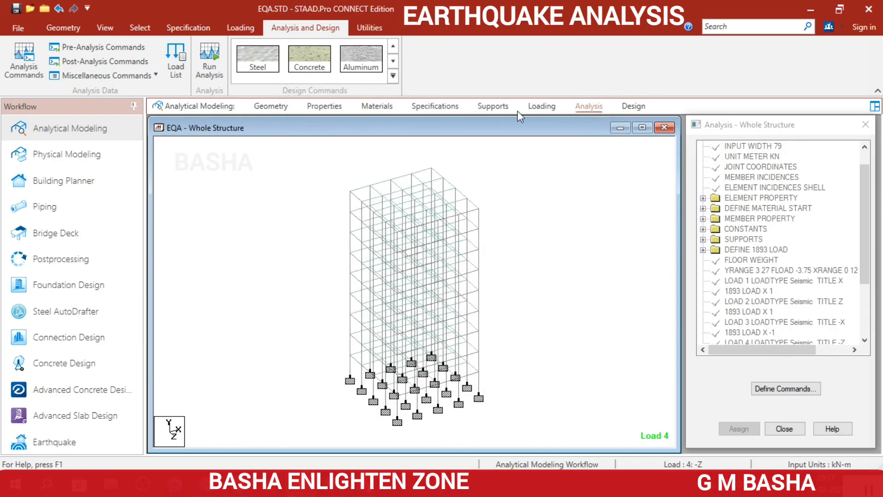